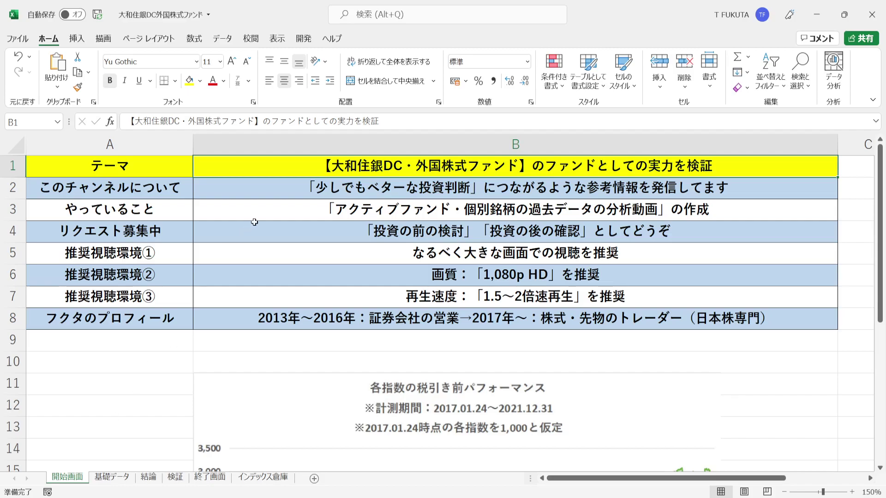
Review the 開始画面 sheet's channel introduction in rows 2 to 8 and the index performance chart below it
{"action": "left_click", "coordinate": [289, 189]}
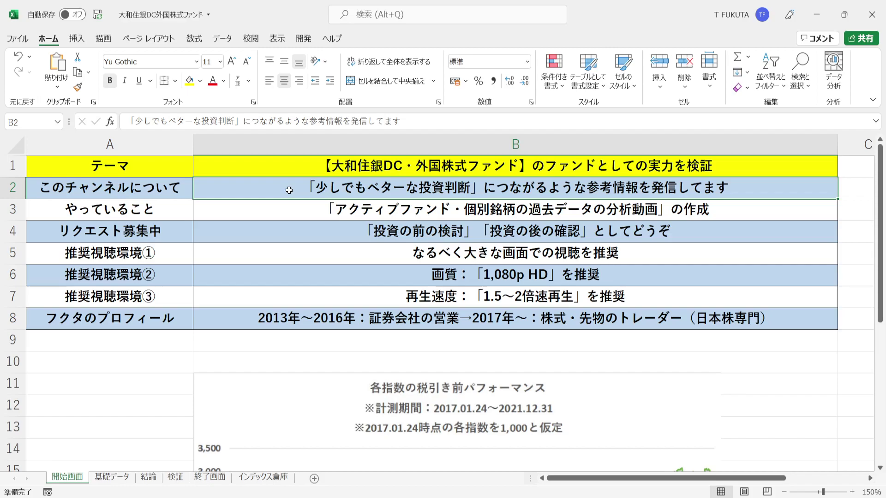
{"action": "left_click", "coordinate": [281, 209]}
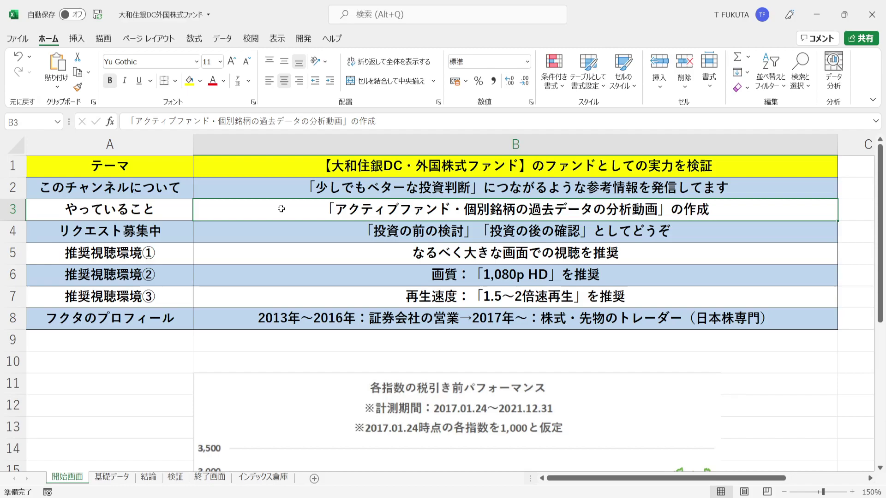
{"action": "left_click", "coordinate": [295, 232]}
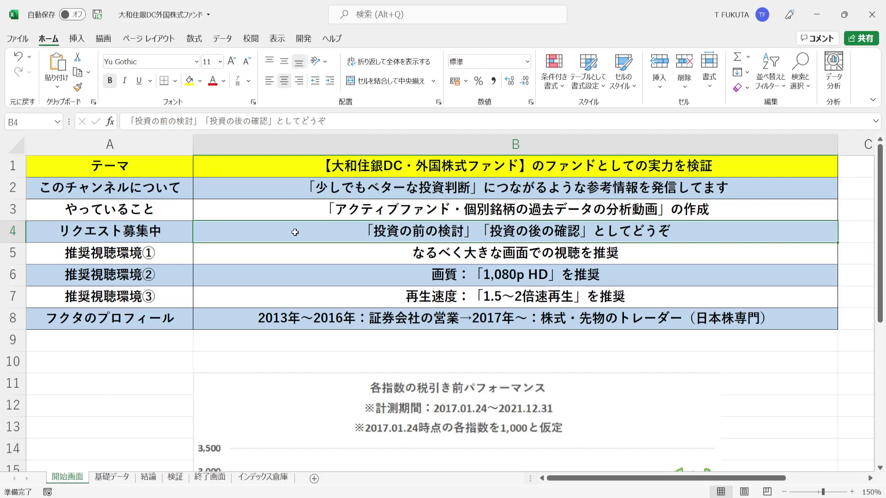
{"action": "left_click_drag", "start_coordinate": [308, 250], "coordinate": [320, 291]}
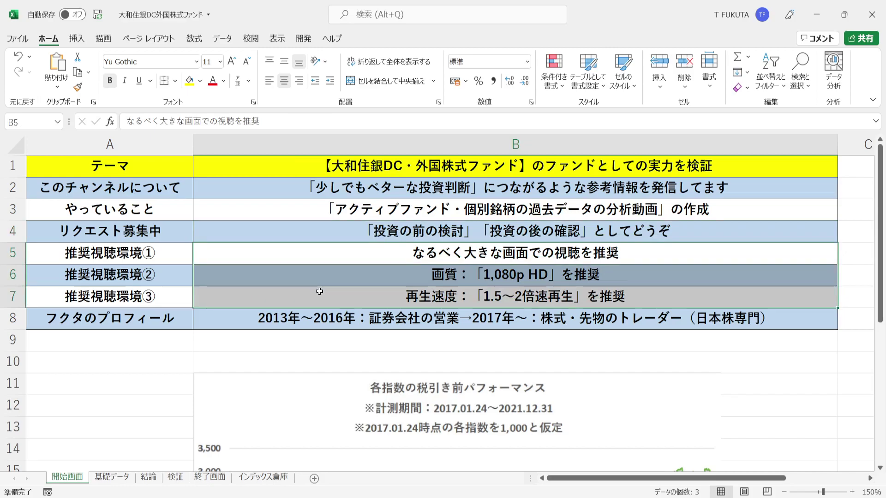
{"action": "left_click", "coordinate": [344, 252]}
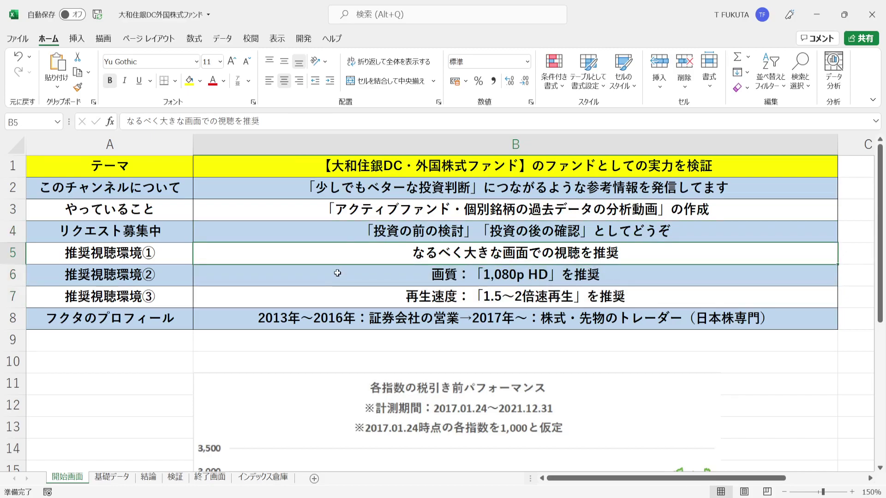
{"action": "key", "text": "Down"}
{"action": "key", "text": "Down"}
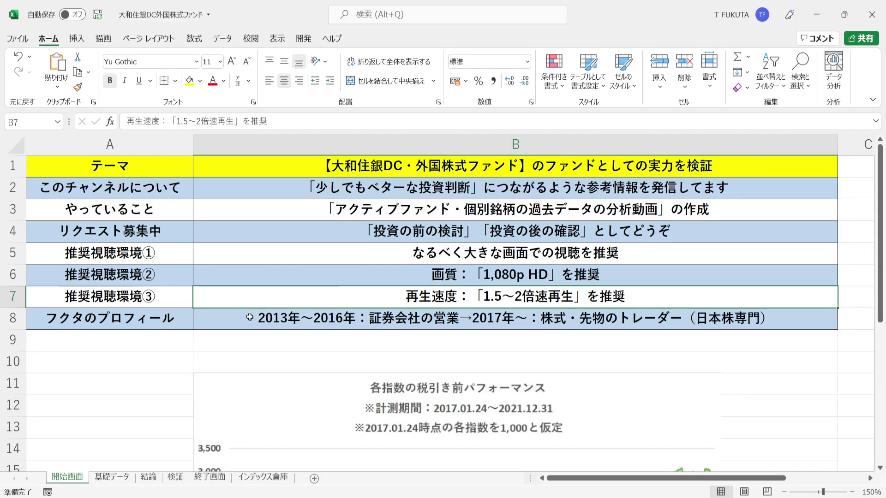
{"action": "left_click", "coordinate": [235, 318]}
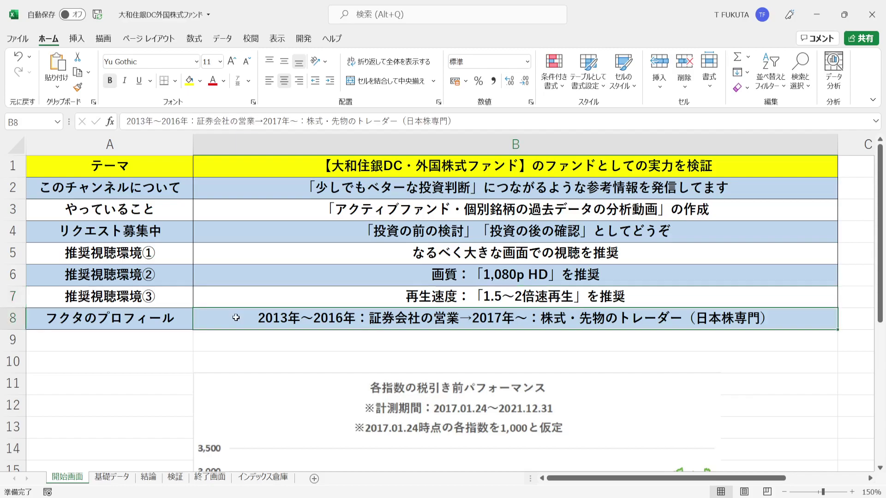
{"action": "left_click", "coordinate": [149, 332]}
{"action": "key", "text": "ctrl+Down"}
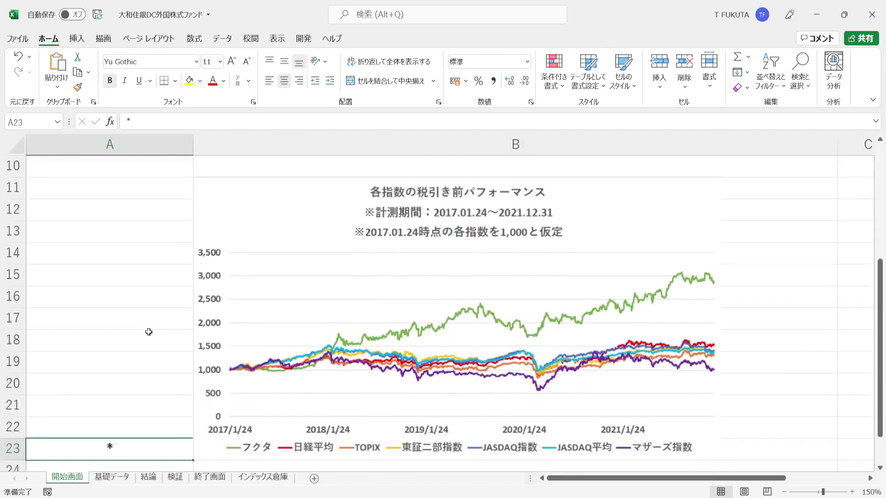
Open the 基礎データ sheet and go through the fund's name, start date, investment target, redemption date and trust fee
{"action": "left_click", "coordinate": [112, 476]}
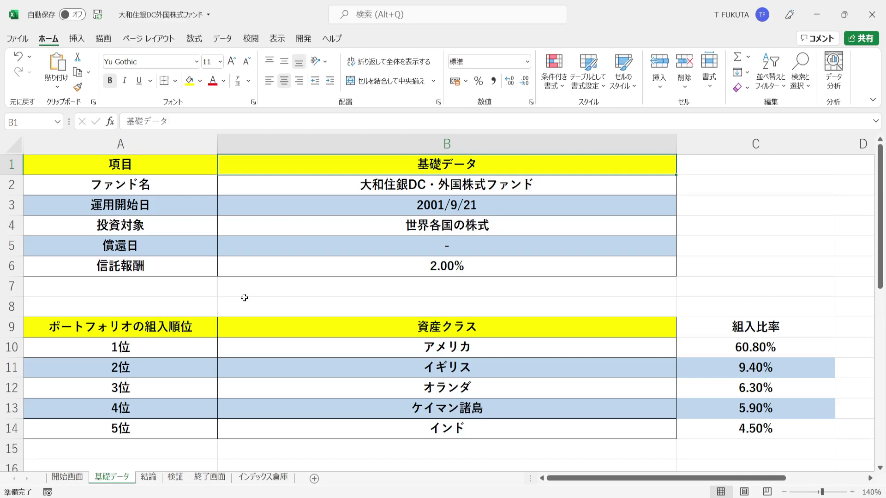
{"action": "key", "text": "Down"}
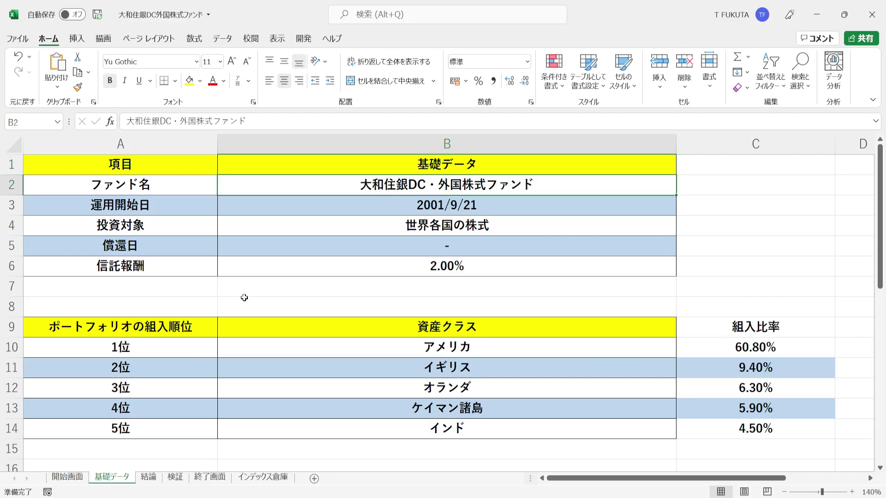
{"action": "key", "text": "Down"}
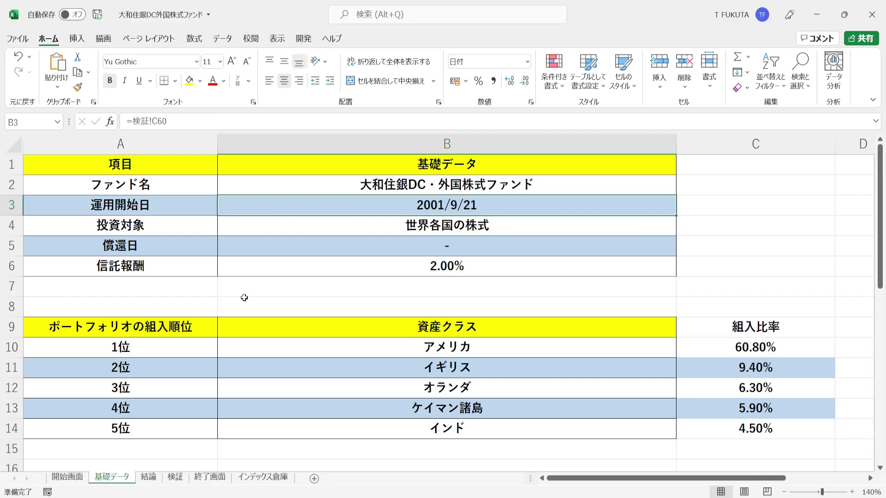
{"action": "left_click", "coordinate": [298, 220]}
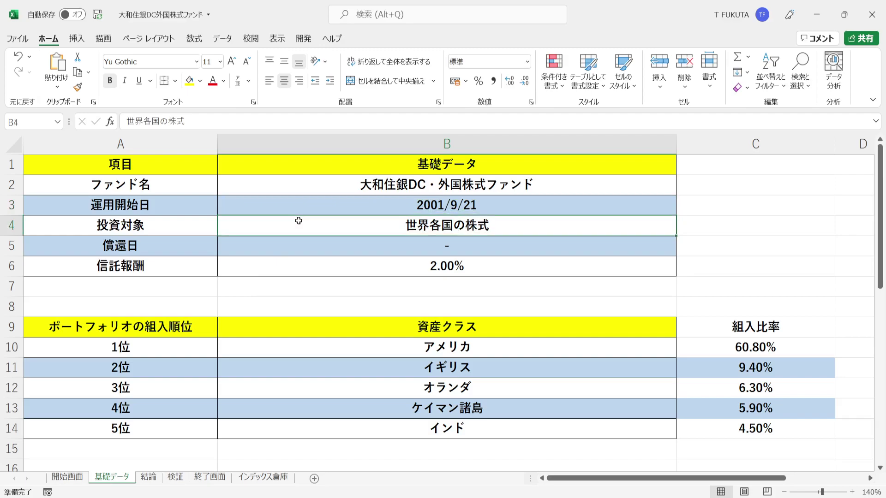
{"action": "left_click", "coordinate": [305, 244]}
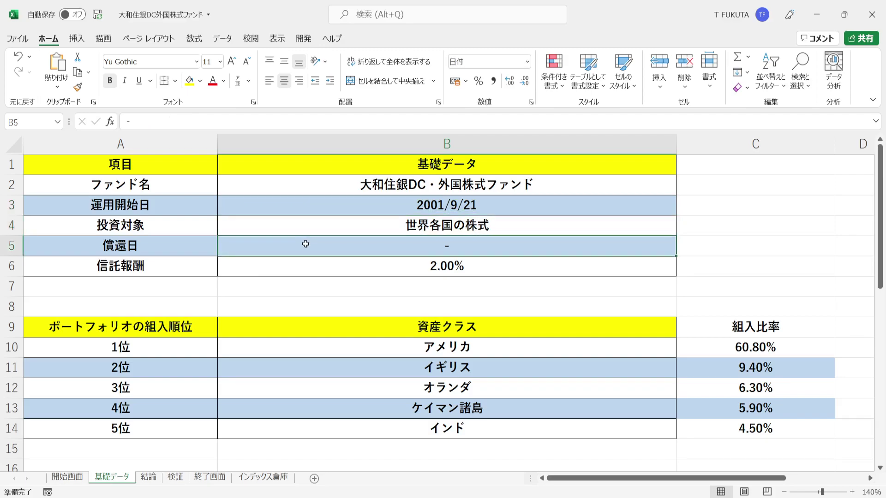
{"action": "key", "text": "Down"}
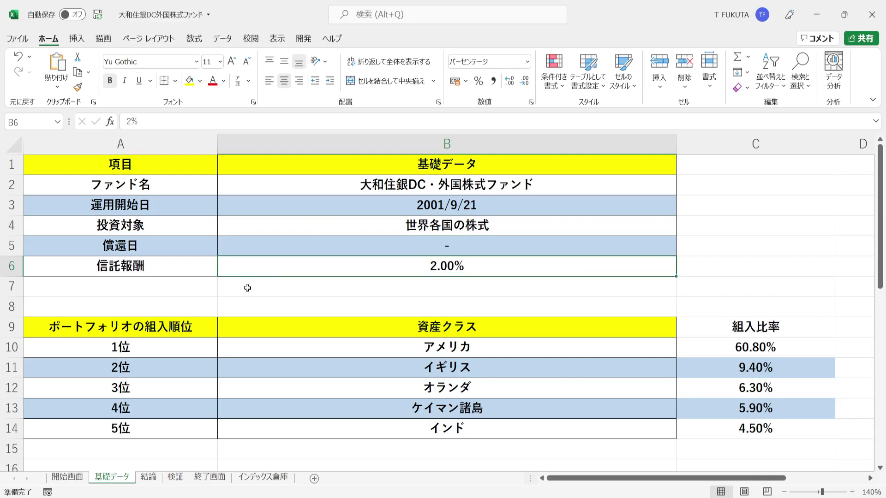
Examine the five portfolio rankings in rows 10 to 14, including the first-place country and its weighting
{"action": "left_click_drag", "start_coordinate": [4, 348], "coordinate": [30, 432]}
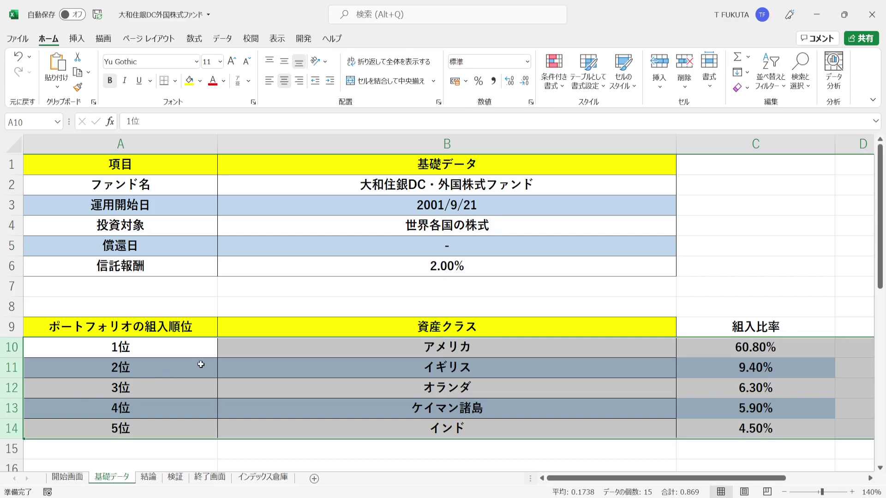
{"action": "left_click_drag", "start_coordinate": [195, 352], "coordinate": [696, 349]}
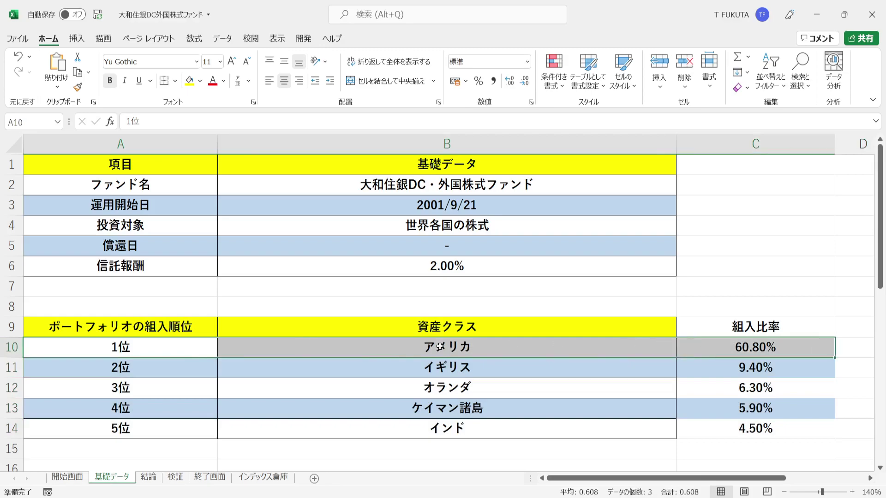
{"action": "left_click", "coordinate": [337, 406]}
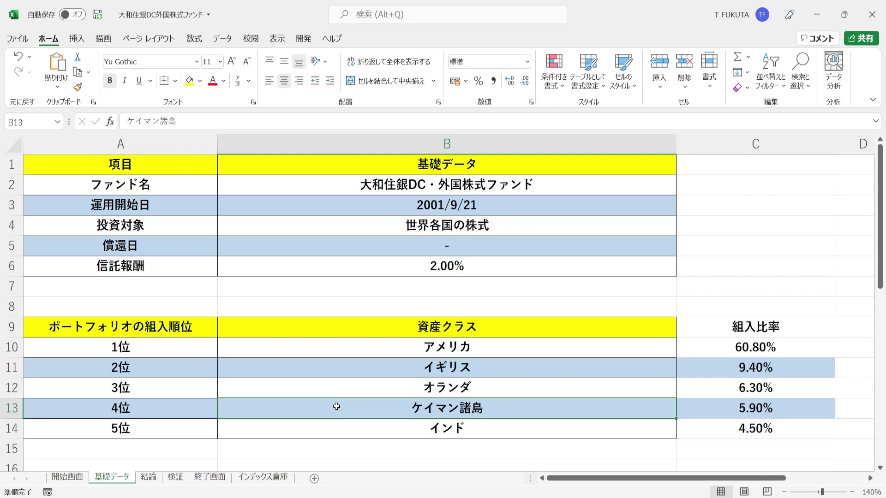
Examine the ベンチマーク table, going through S&P500, NASDAQ100 and STOXX50 in rows 18 to 20
{"action": "key", "text": "Down"}
{"action": "key", "text": "Down"}
{"action": "key", "text": "Down"}
{"action": "key", "text": "Down"}
{"action": "key", "text": "Down"}
{"action": "key", "text": "Down"}
{"action": "key", "text": "Down"}
{"action": "key", "text": "Down"}
{"action": "key", "text": "Down"}
{"action": "key", "text": "Down"}
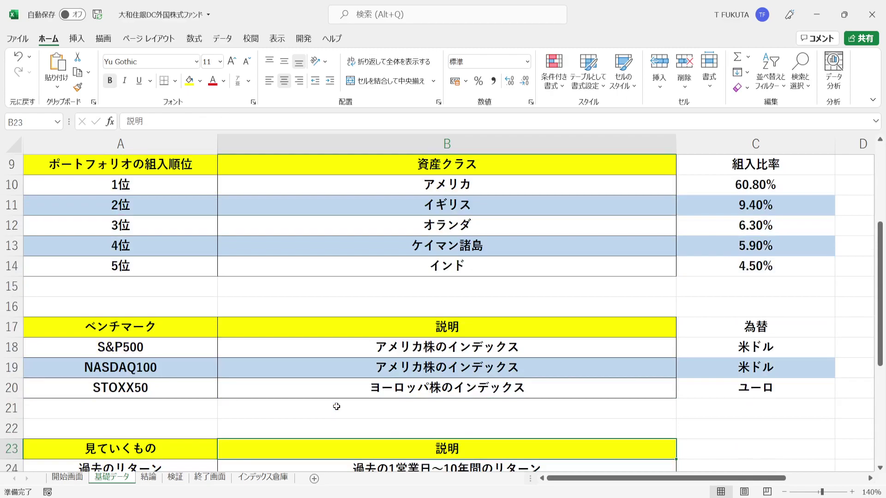
{"action": "key", "text": "Down"}
{"action": "key", "text": "Down"}
{"action": "key", "text": "Down"}
{"action": "key", "text": "Down"}
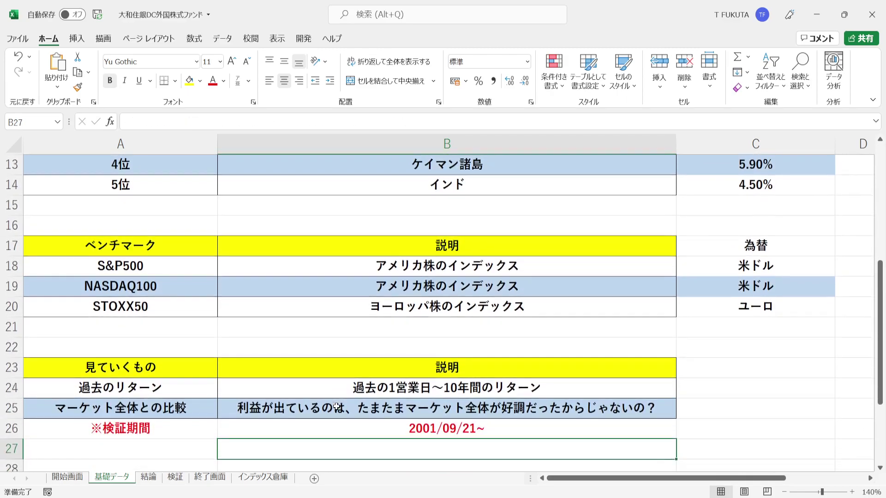
{"action": "left_click_drag", "start_coordinate": [5, 266], "coordinate": [4, 307]}
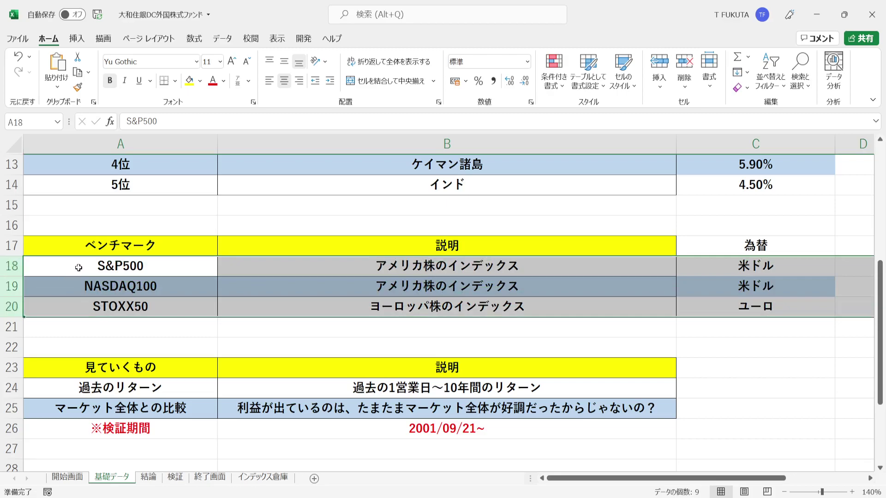
{"action": "left_click", "coordinate": [79, 267]}
{"action": "key", "text": "Down"}
{"action": "key", "text": "Down"}
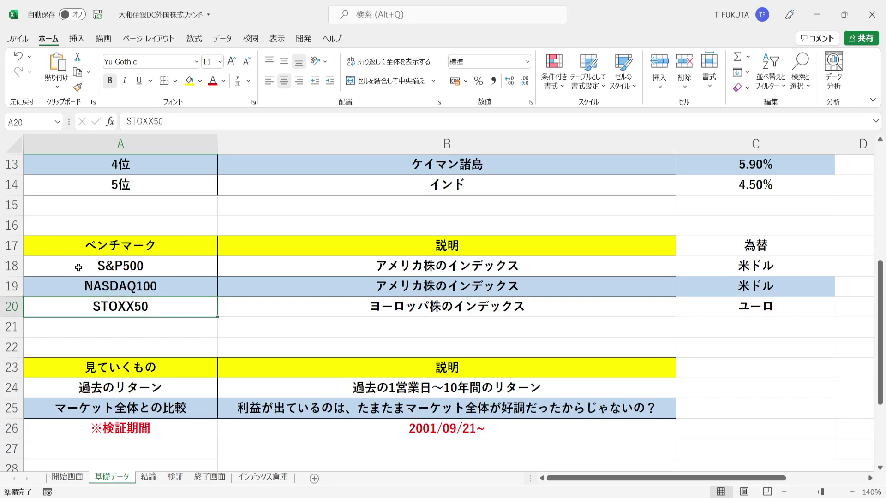
Review the 見ていくもの table, covering past returns, the comparison with the overall market and the verification period
{"action": "left_click", "coordinate": [76, 368]}
{"action": "key", "text": "ctrl+Down"}
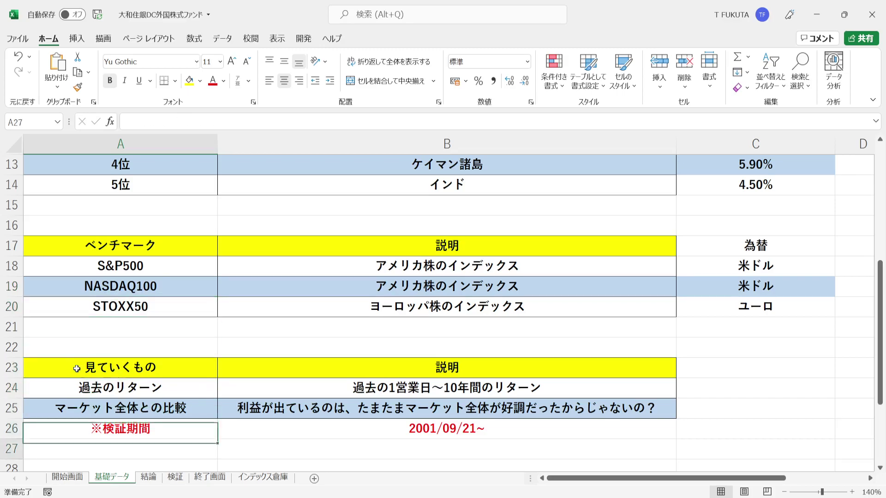
{"action": "key", "text": "ctrl+Down"}
{"action": "key", "text": "ctrl+Down"}
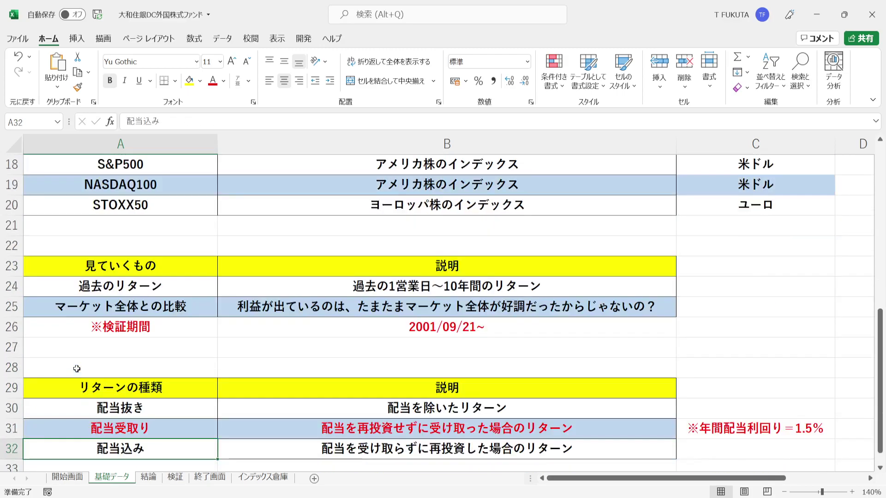
{"action": "left_click", "coordinate": [5, 285]}
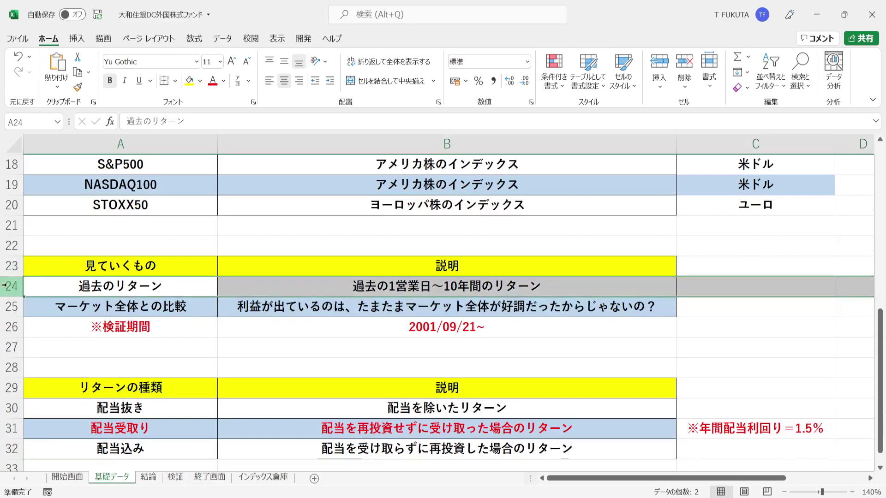
{"action": "left_click", "coordinate": [266, 289]}
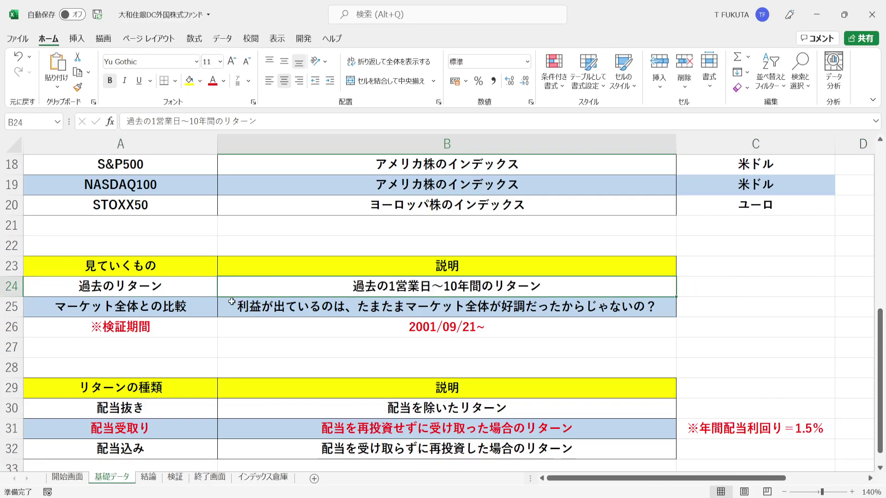
{"action": "left_click", "coordinate": [204, 307]}
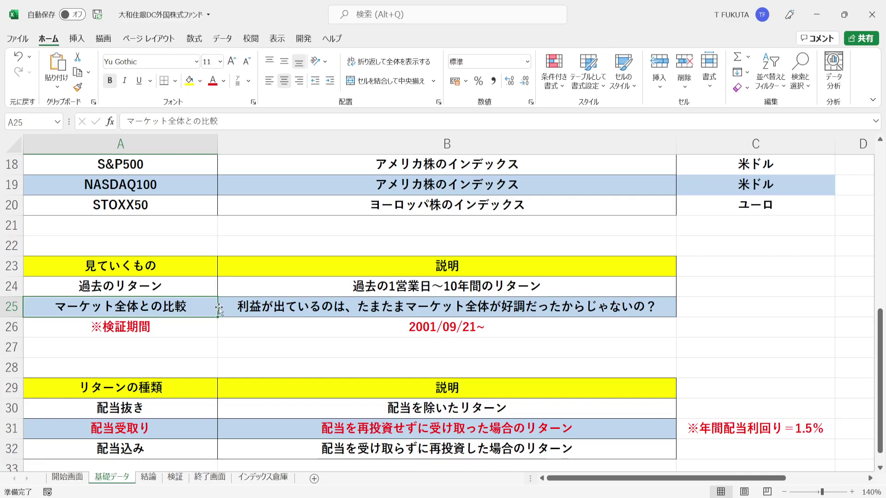
{"action": "left_click", "coordinate": [227, 307]}
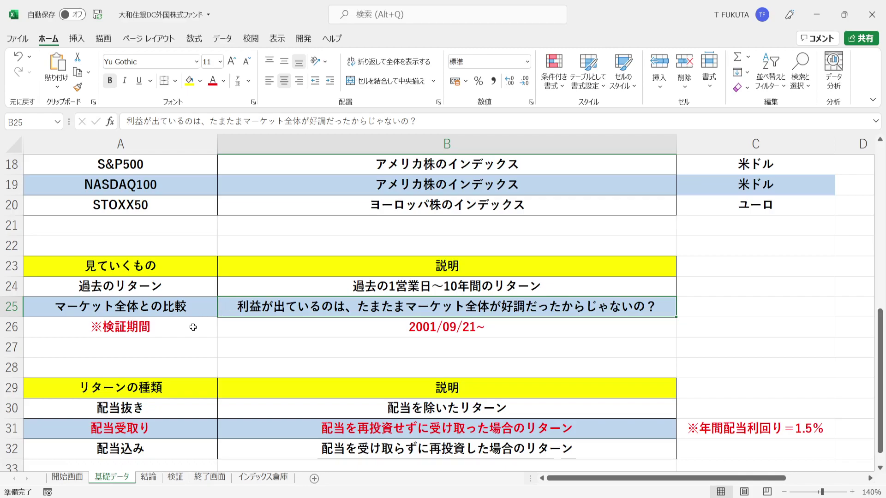
{"action": "mouse_move", "coordinate": [192, 327]}
{"action": "left_mouse_down"}
{"action": "mouse_move", "coordinate": [287, 329]}
{"action": "mouse_move", "coordinate": [233, 327]}
{"action": "left_mouse_up"}
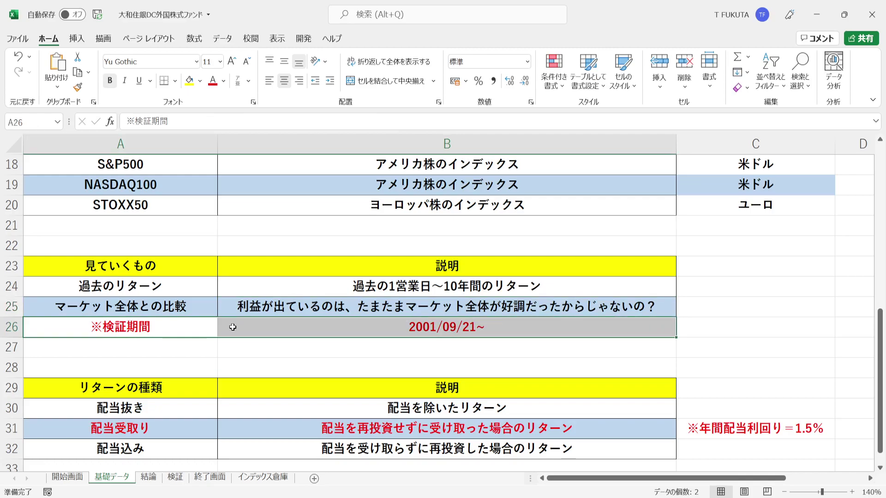
Examine the リターンの種類 table in rows 30 to 32, focusing on 配当受取り and its annual dividend yield note
{"action": "left_click", "coordinate": [185, 385]}
{"action": "key", "text": "Down"}
{"action": "key", "text": "Down"}
{"action": "key", "text": "Down"}
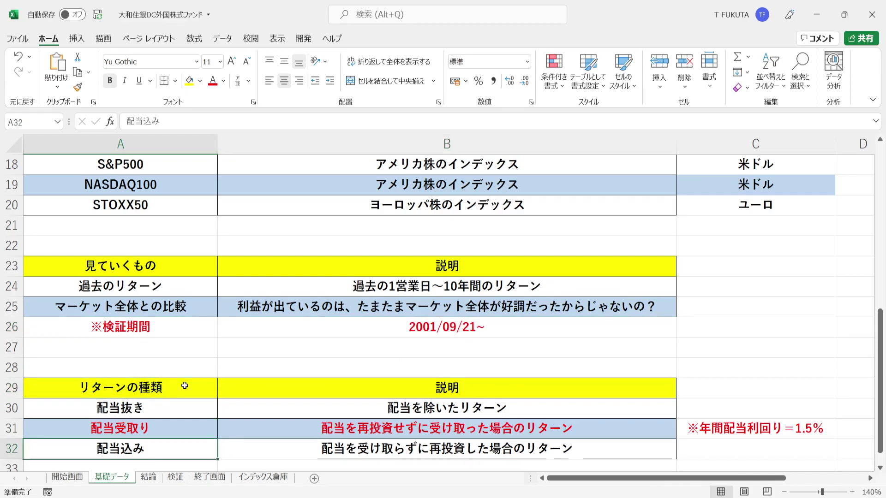
{"action": "key", "text": "Down"}
{"action": "key", "text": "Down"}
{"action": "key", "text": "Down"}
{"action": "key", "text": "Down"}
{"action": "key", "text": "Down"}
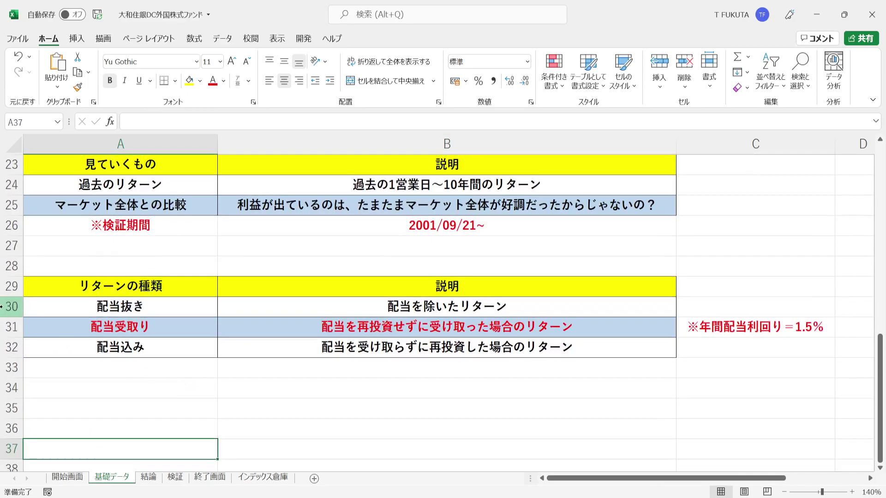
{"action": "left_click_drag", "start_coordinate": [2, 306], "coordinate": [7, 347]}
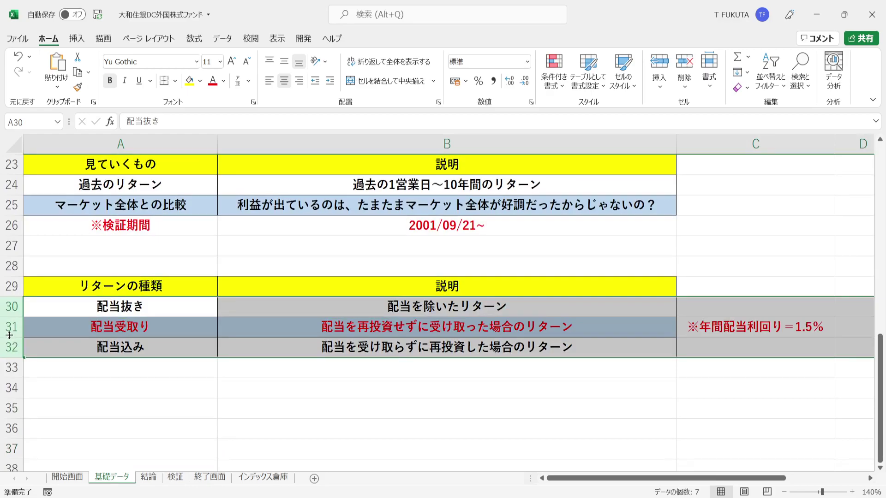
{"action": "left_click", "coordinate": [8, 327]}
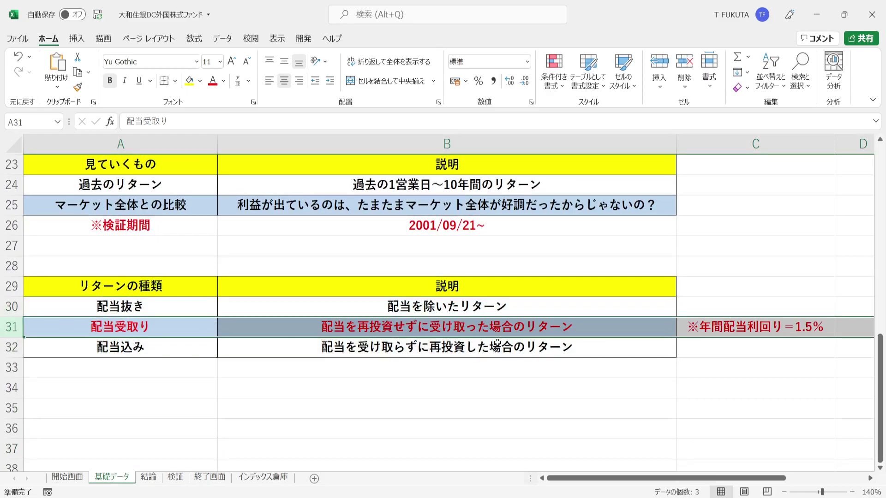
{"action": "left_click", "coordinate": [683, 331]}
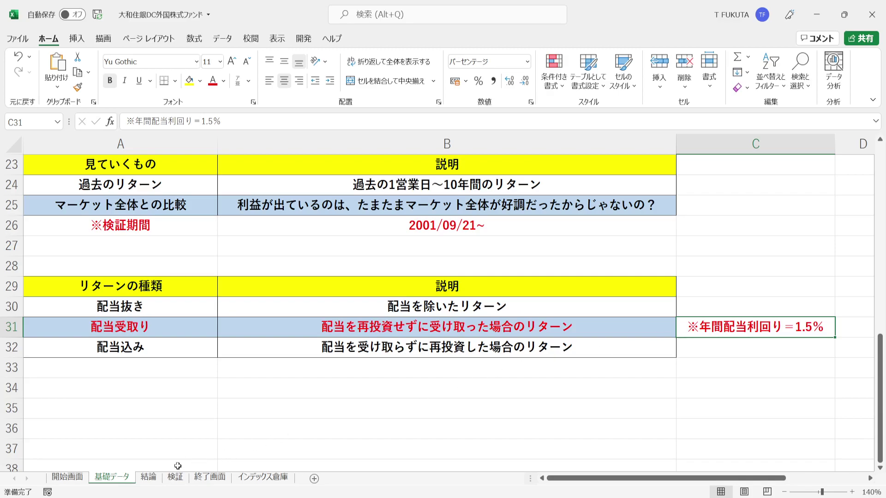
Review the five conclusions in rows 2 to 6 of the 結論 sheet one by one, including the comparison with S&P500 and NASDAQ100 index funds
{"action": "left_click", "coordinate": [148, 478]}
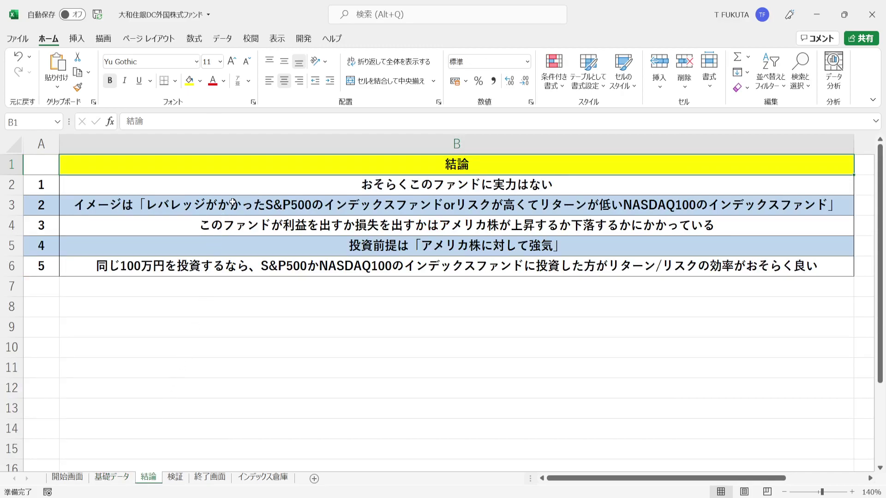
{"action": "left_click", "coordinate": [252, 188]}
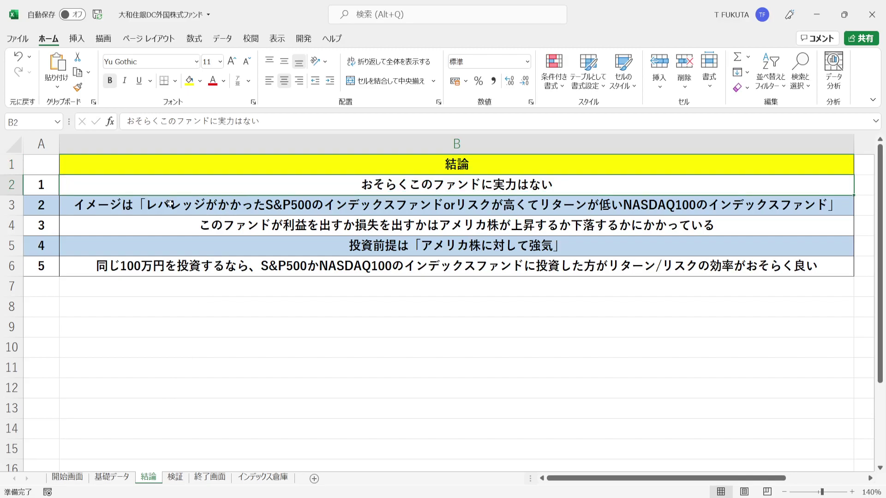
{"action": "left_click", "coordinate": [124, 206]}
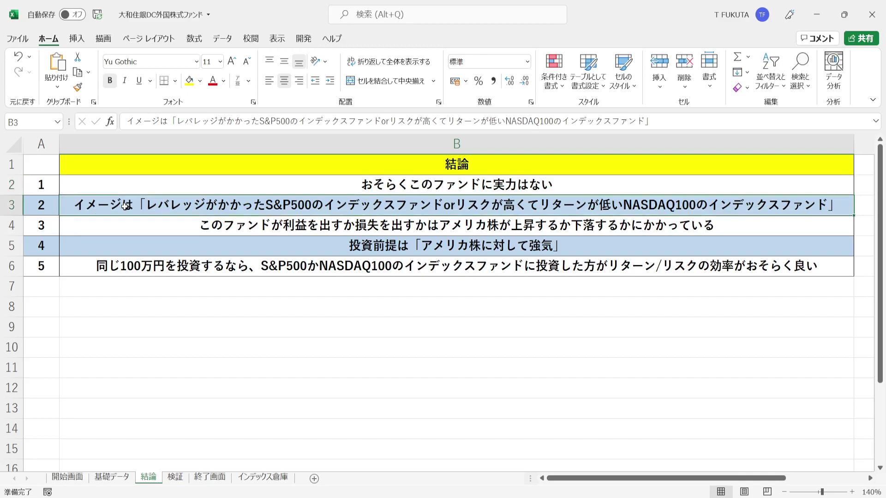
{"action": "left_click", "coordinate": [114, 227]}
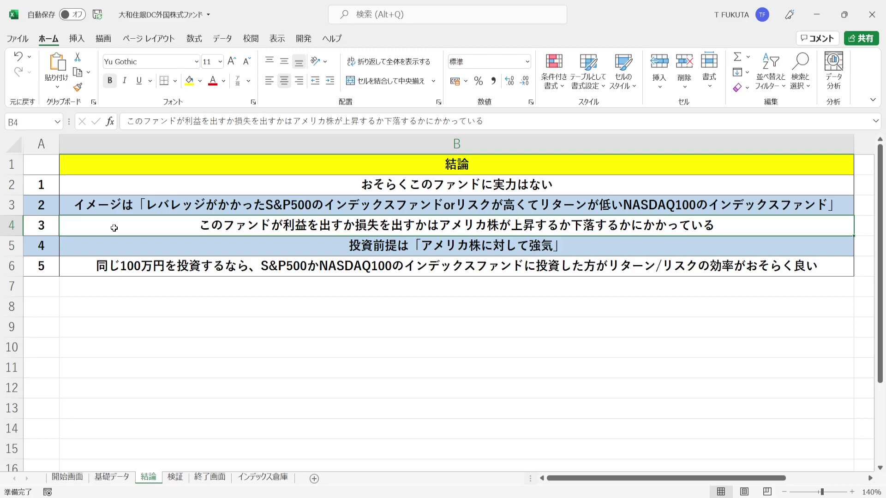
{"action": "left_click", "coordinate": [113, 245]}
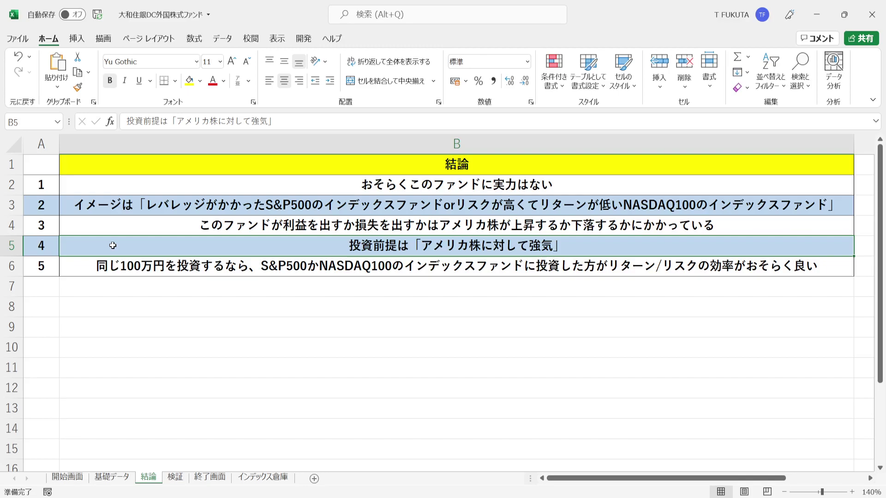
{"action": "left_click", "coordinate": [67, 270]}
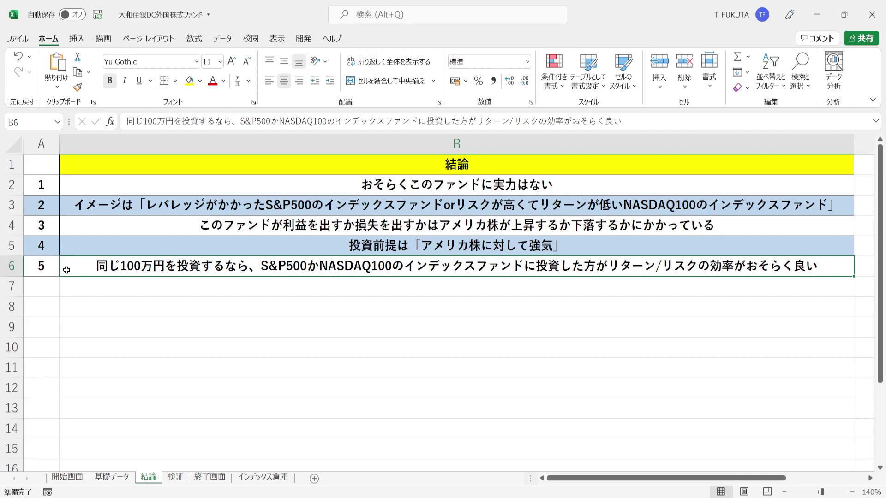
{"action": "left_click_drag", "start_coordinate": [92, 187], "coordinate": [125, 260]}
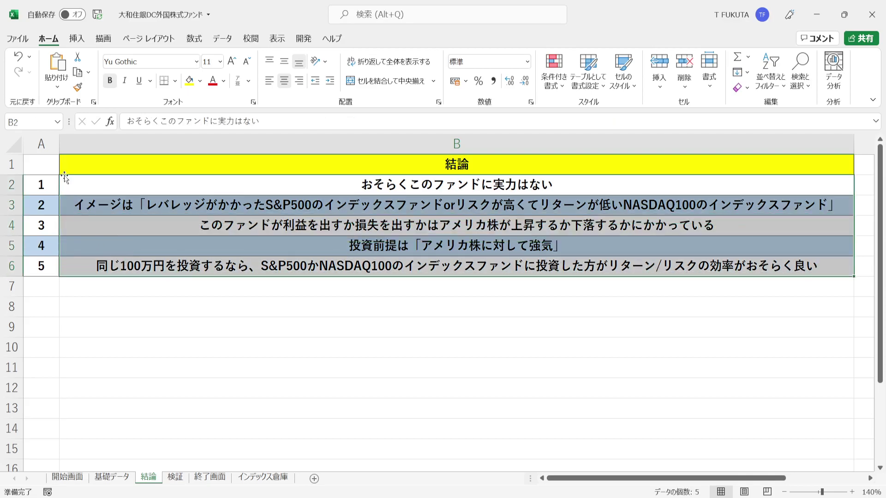
{"action": "left_click", "coordinate": [82, 170]}
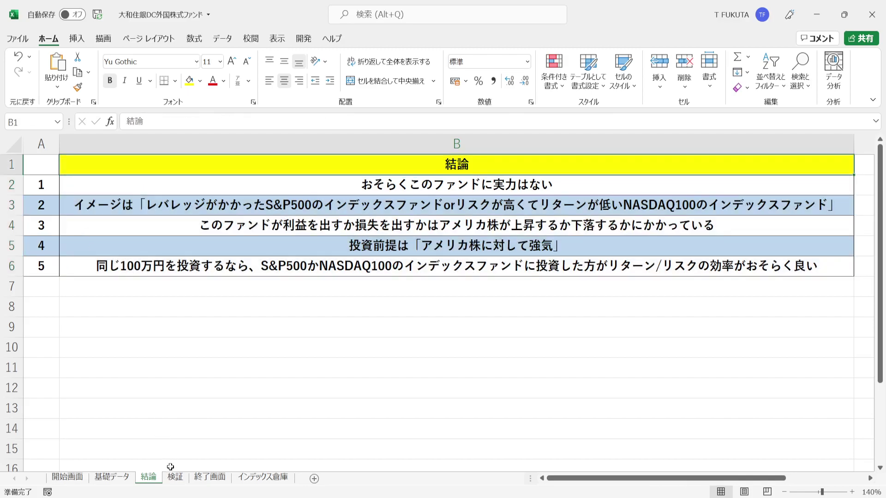
Examine the 検証 sheet's verification period dates in CA1:CA2 and the fund's 1営業日間 and 250営業日間 column headings
{"action": "left_click", "coordinate": [173, 480]}
{"action": "left_click", "coordinate": [174, 479]}
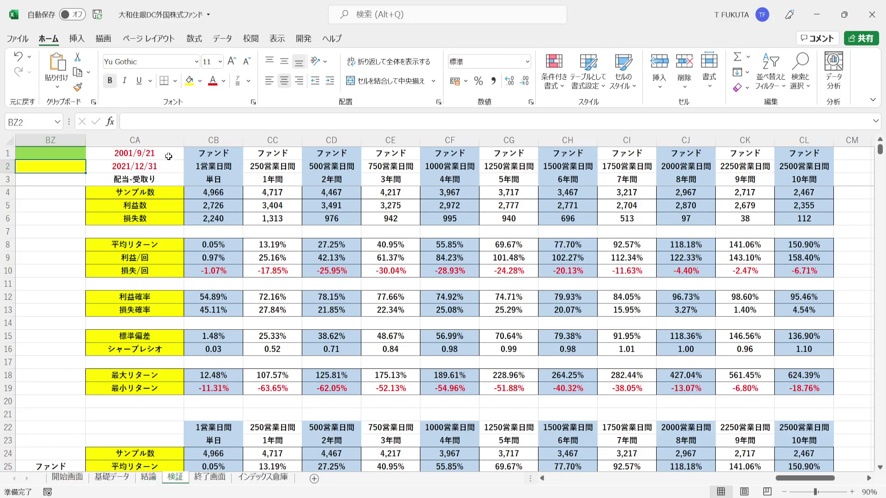
{"action": "left_click_drag", "start_coordinate": [170, 155], "coordinate": [171, 166]}
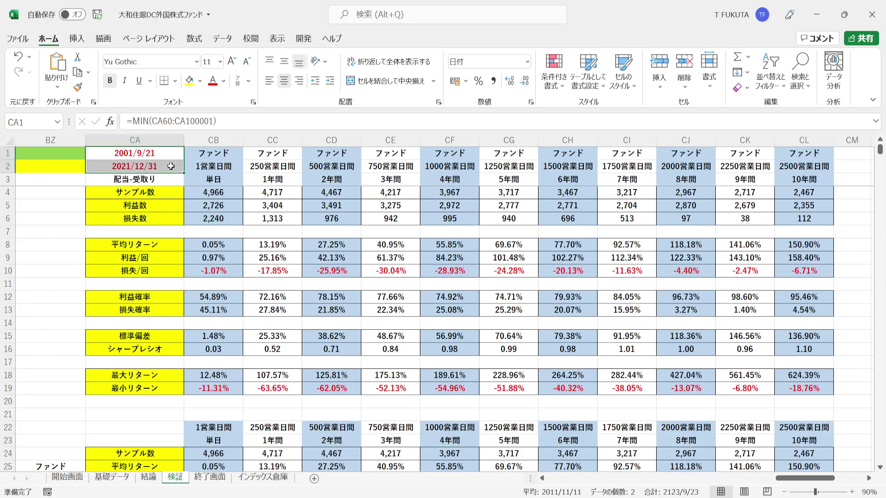
{"action": "left_click", "coordinate": [187, 164]}
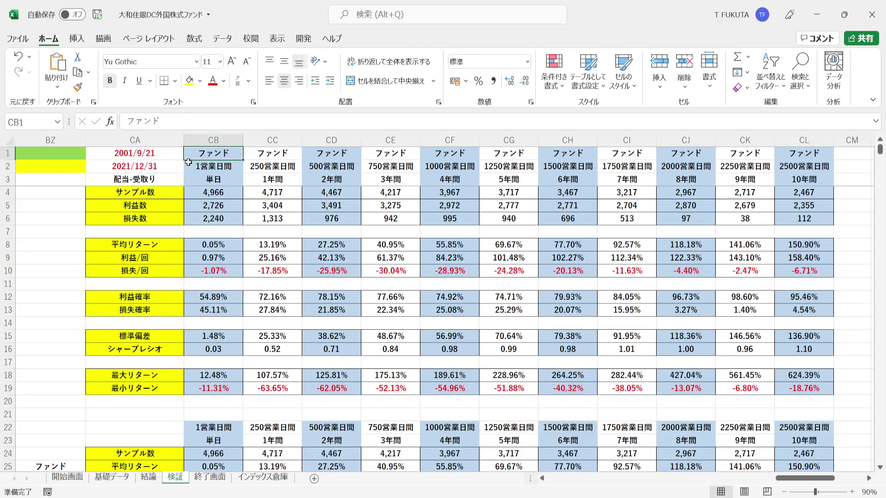
{"action": "left_click", "coordinate": [253, 166]}
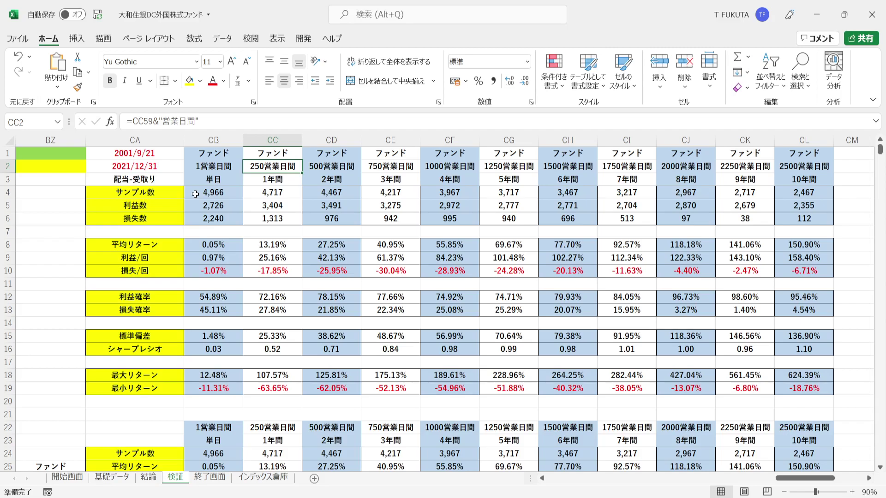
{"action": "left_click", "coordinate": [212, 138]}
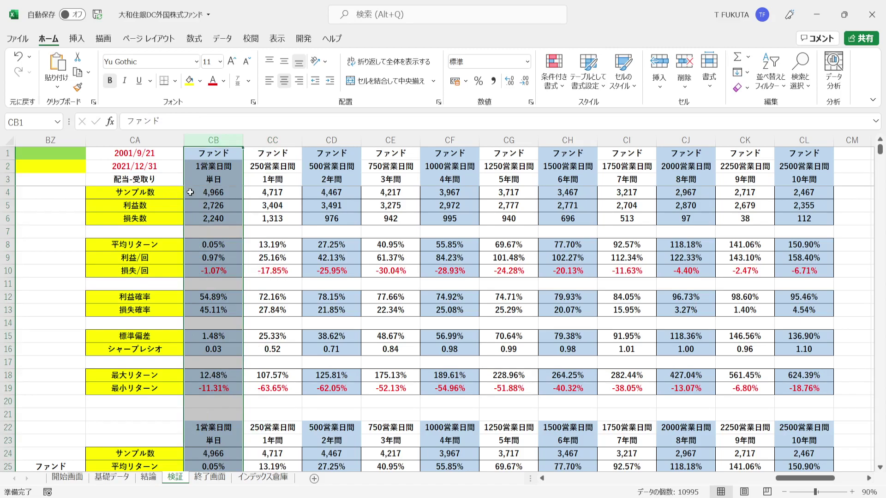
Check the single-day サンプル数 in CB4 against the verification dates, the fund heading and the 配当-受取り setting
{"action": "left_click", "coordinate": [171, 191]}
{"action": "left_click", "coordinate": [198, 195]}
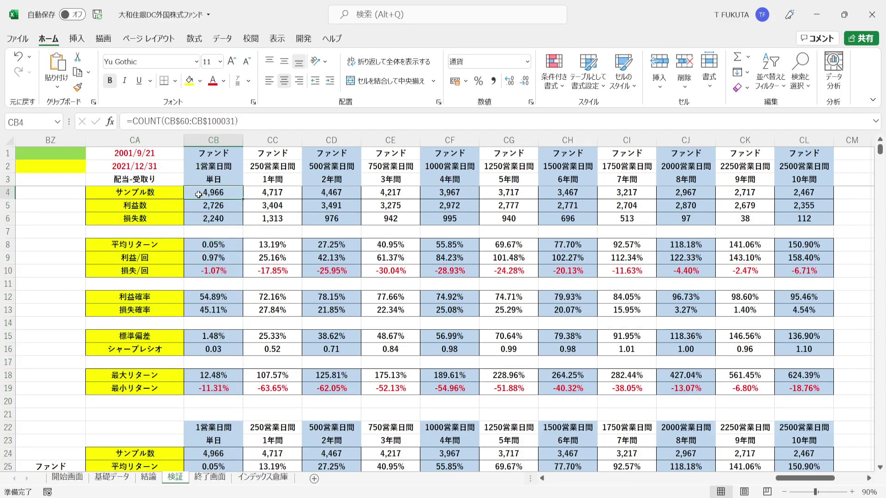
{"action": "left_click", "coordinate": [167, 157]}
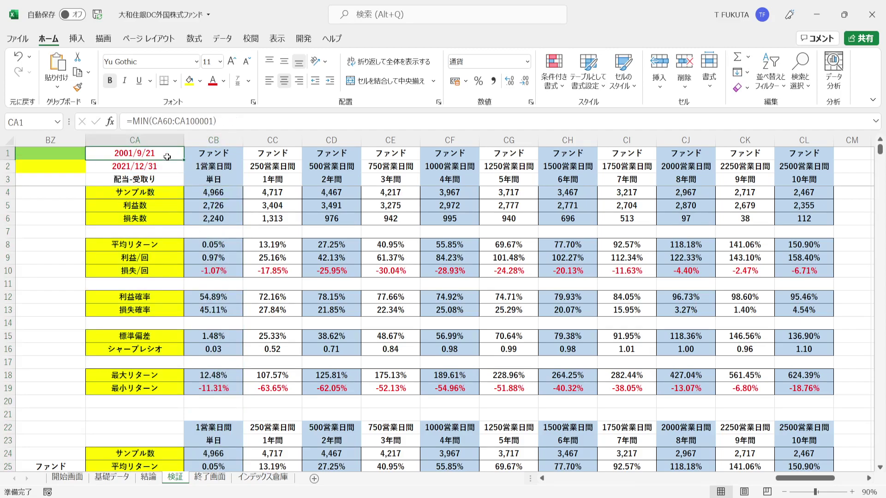
{"action": "left_click_drag", "start_coordinate": [167, 156], "coordinate": [168, 167]}
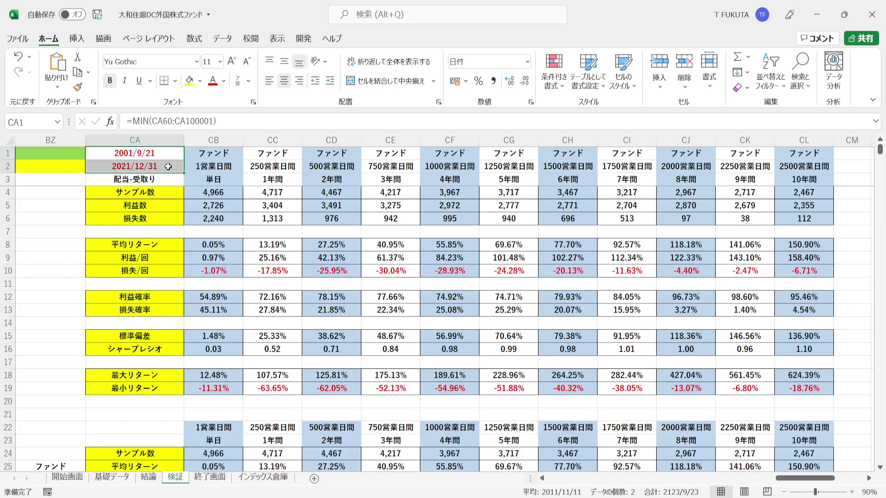
{"action": "left_click", "coordinate": [190, 154]}
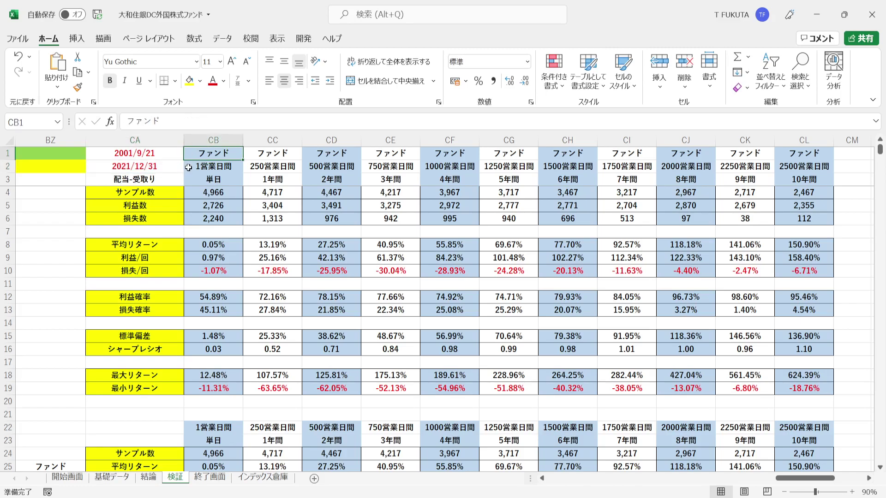
{"action": "left_click", "coordinate": [189, 167]}
{"action": "left_click", "coordinate": [176, 180]}
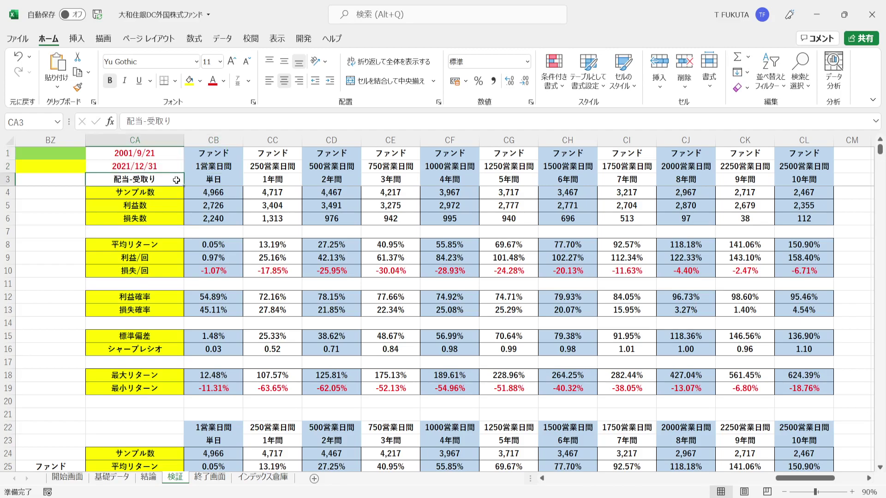
{"action": "left_click", "coordinate": [190, 193]}
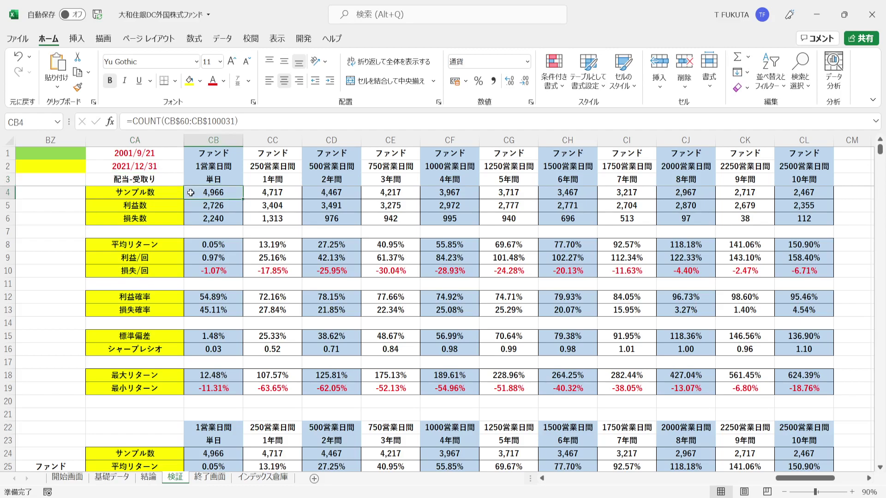
Examine the single-day profit and loss probabilities, counts and per-trade averages in column CB, ending with 平均リターン
{"action": "left_click", "coordinate": [190, 299]}
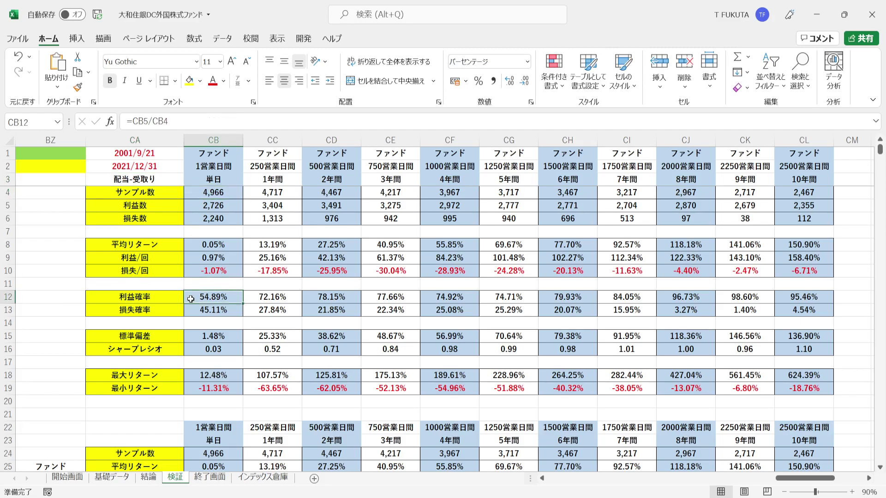
{"action": "left_click", "coordinate": [191, 209]}
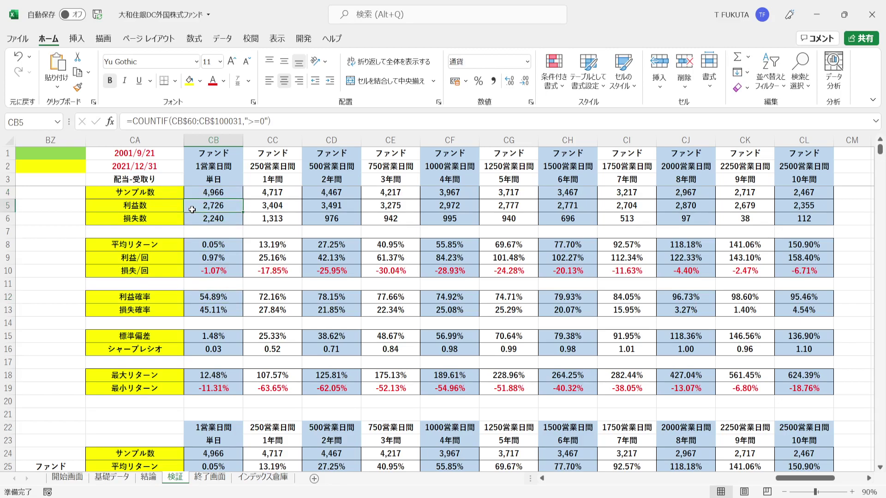
{"action": "left_click", "coordinate": [188, 260]}
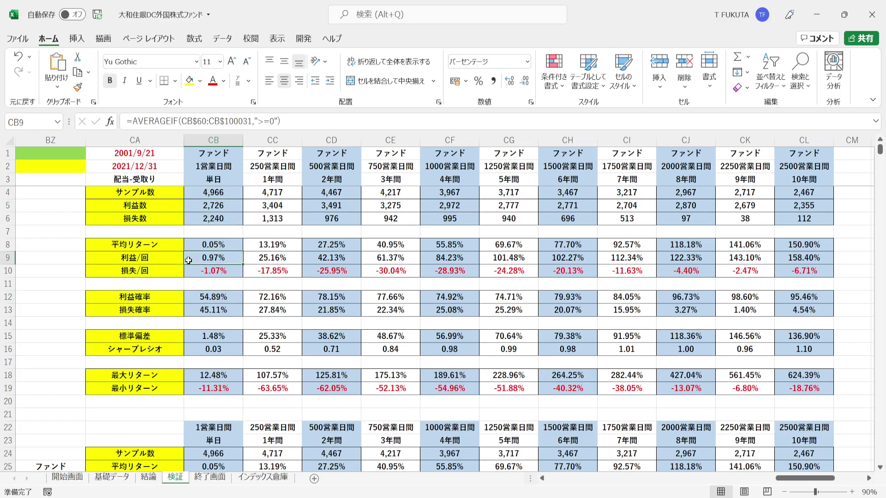
{"action": "left_click", "coordinate": [193, 311]}
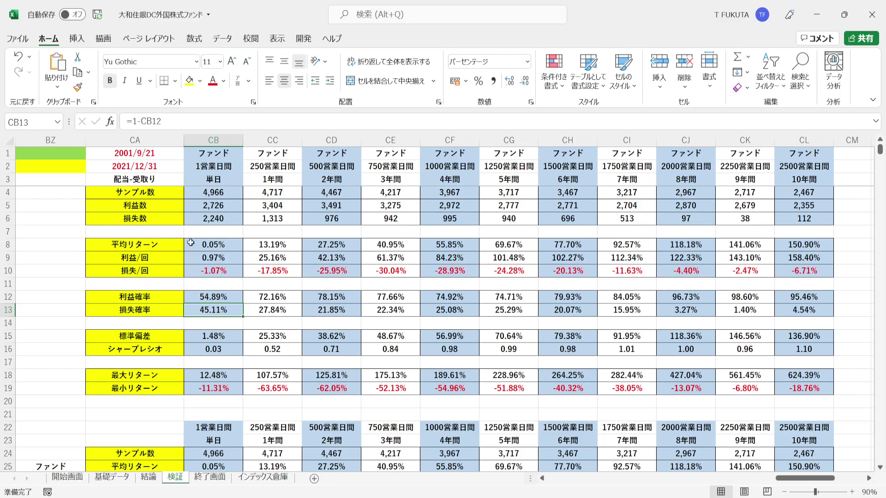
{"action": "left_click", "coordinate": [190, 221]}
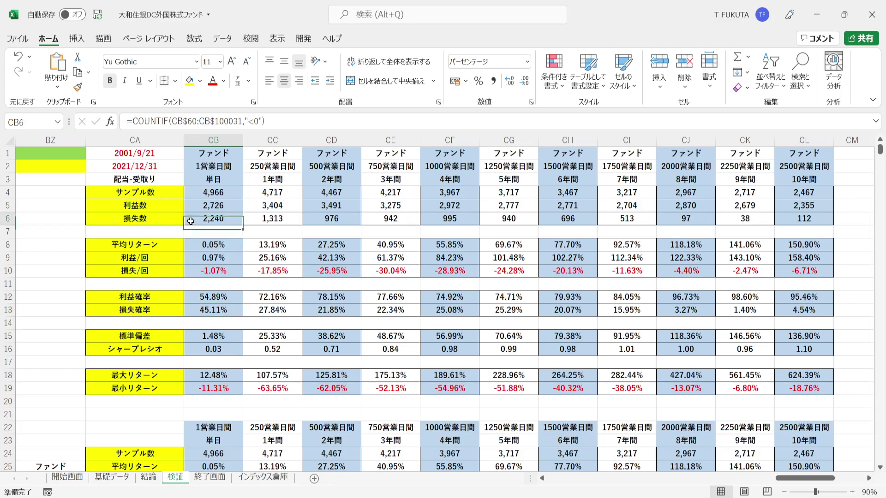
{"action": "left_click", "coordinate": [191, 272]}
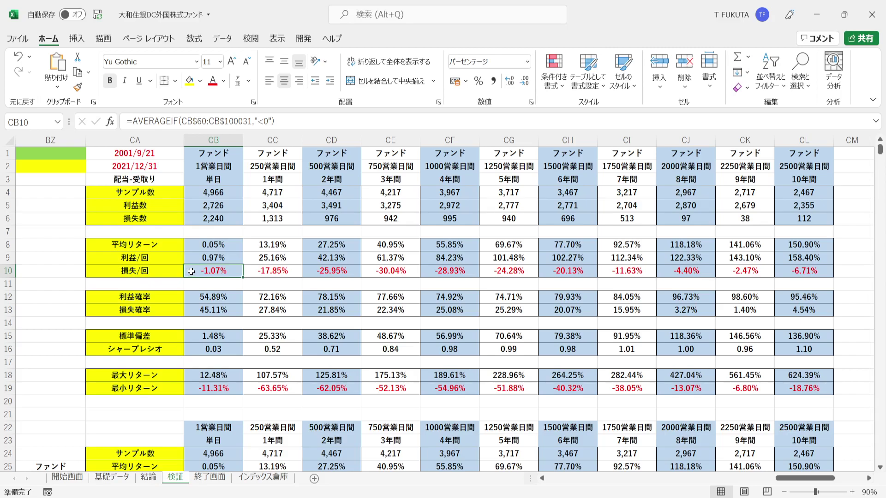
{"action": "left_click", "coordinate": [191, 244]}
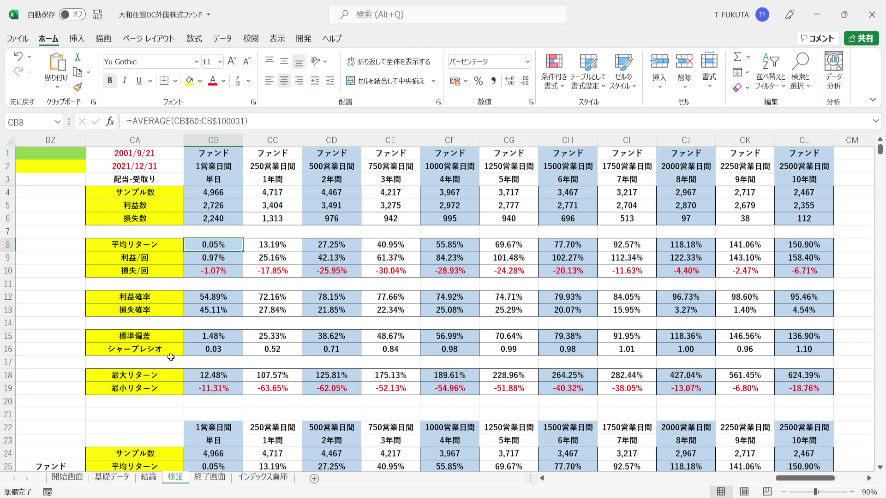
Examine the single-day 標準偏差 and シャープレシオ in CB15:CB16, relating them to the 平均リターン in CB8
{"action": "left_click", "coordinate": [174, 339]}
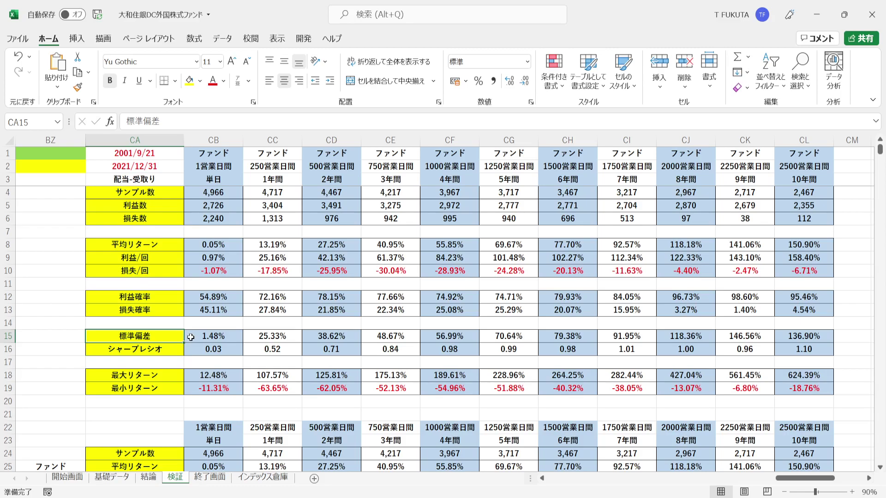
{"action": "left_click", "coordinate": [191, 337]}
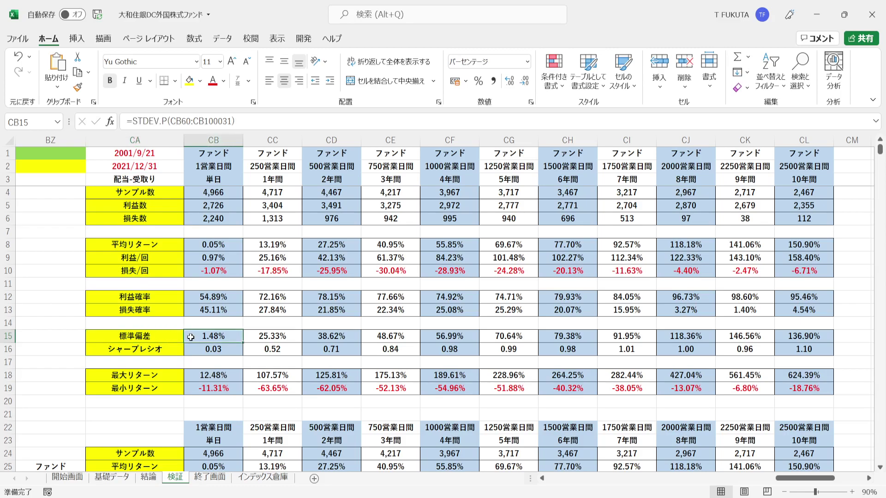
{"action": "left_click", "coordinate": [189, 242]}
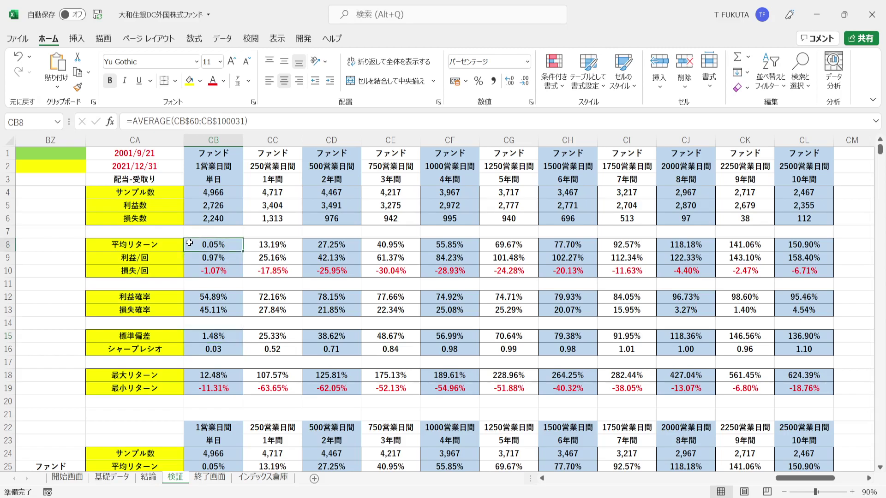
{"action": "left_click", "coordinate": [190, 333]}
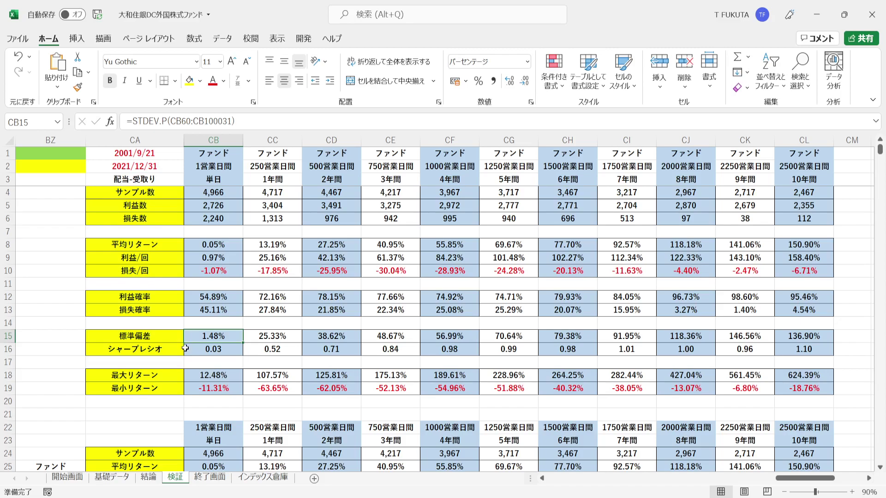
{"action": "left_click", "coordinate": [186, 349]}
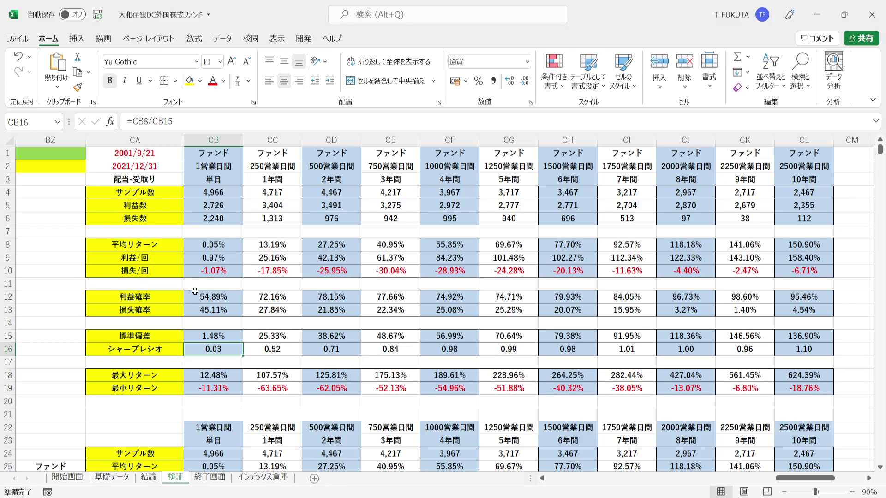
{"action": "left_click", "coordinate": [193, 243]}
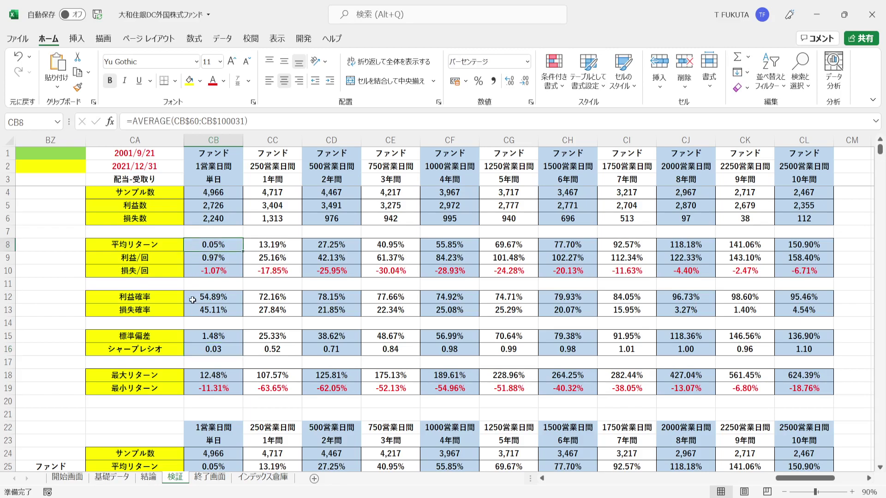
{"action": "left_click", "coordinate": [190, 338]}
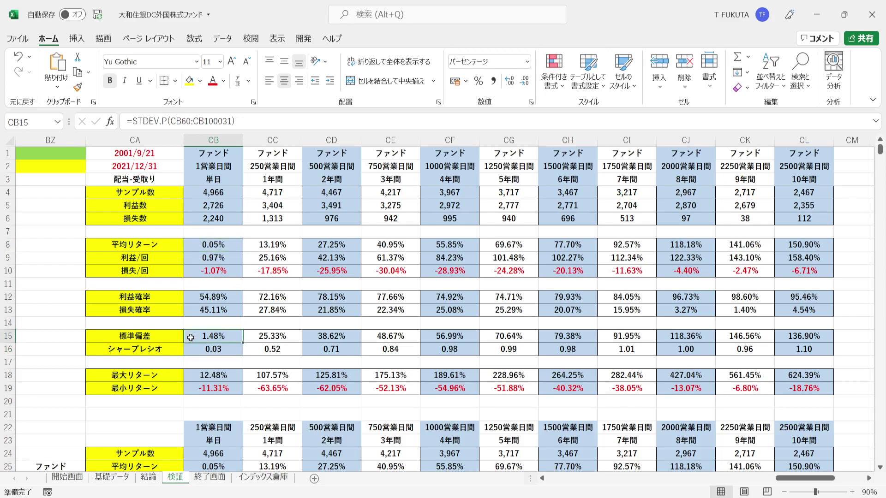
Examine the single-day 最大リターン and 最小リターン in CB18:CB19
{"action": "left_click_drag", "start_coordinate": [177, 375], "coordinate": [185, 384]}
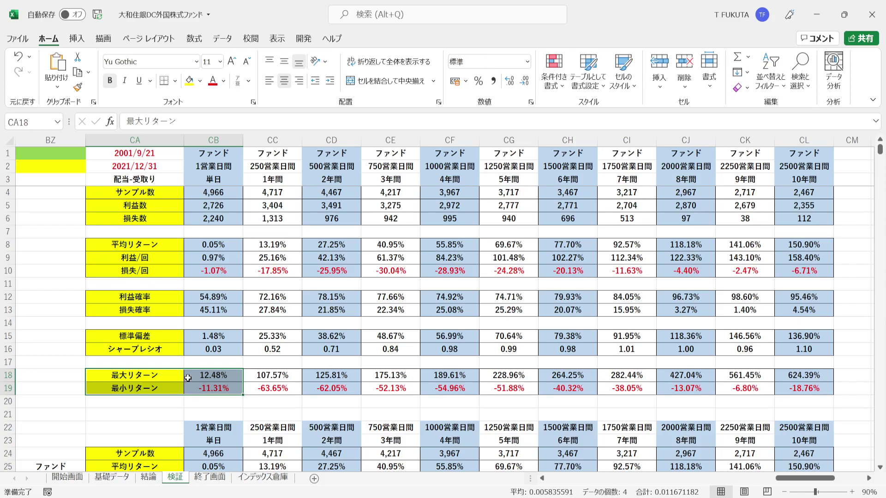
{"action": "left_click", "coordinate": [188, 378]}
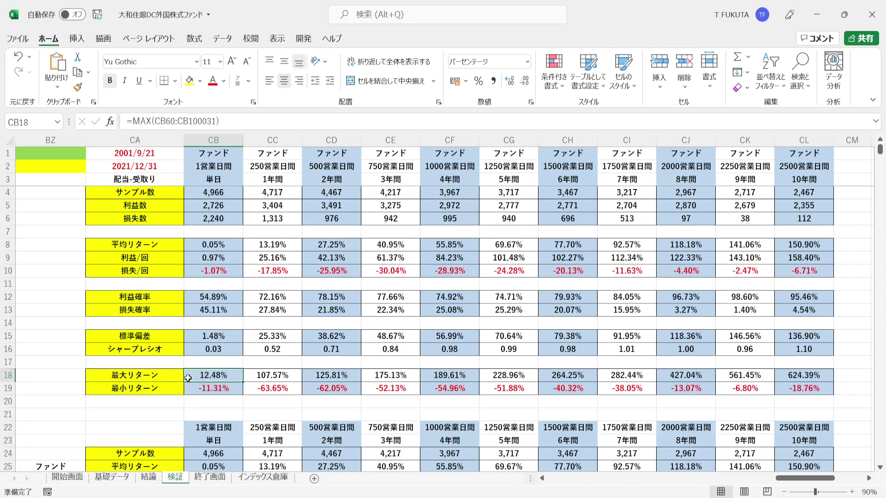
{"action": "key", "text": "Down"}
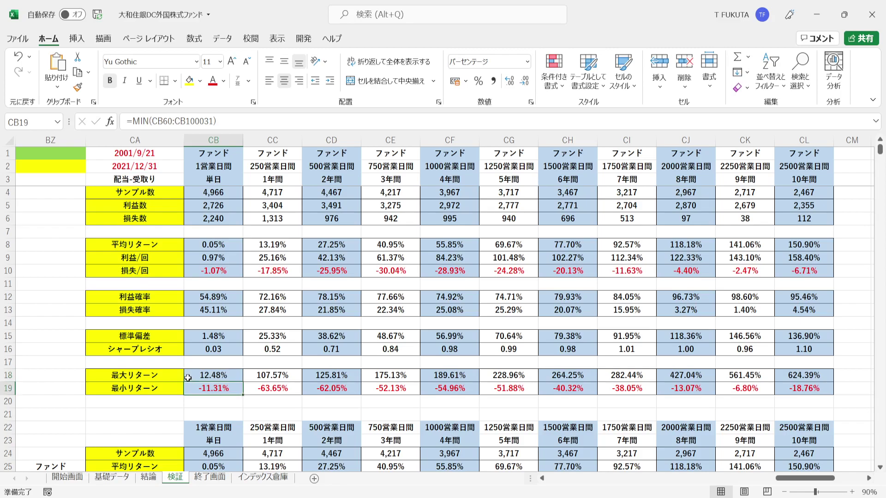
{"action": "key", "text": "Up"}
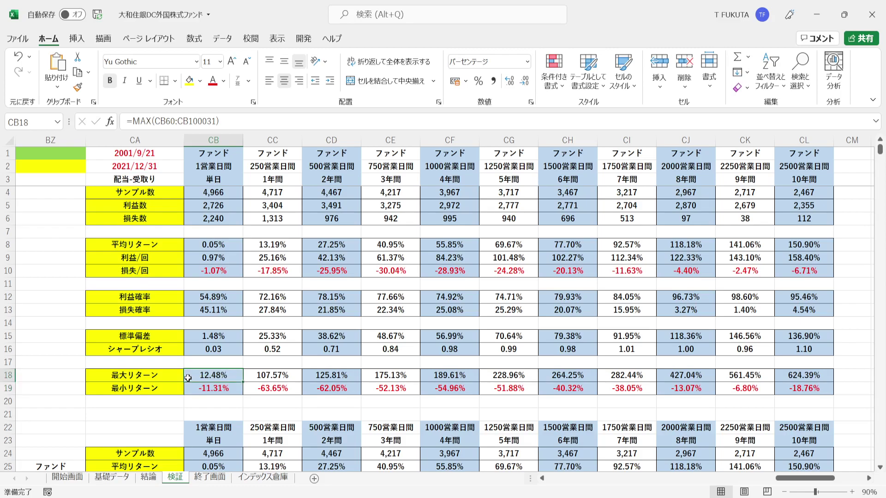
{"action": "left_click", "coordinate": [187, 387]}
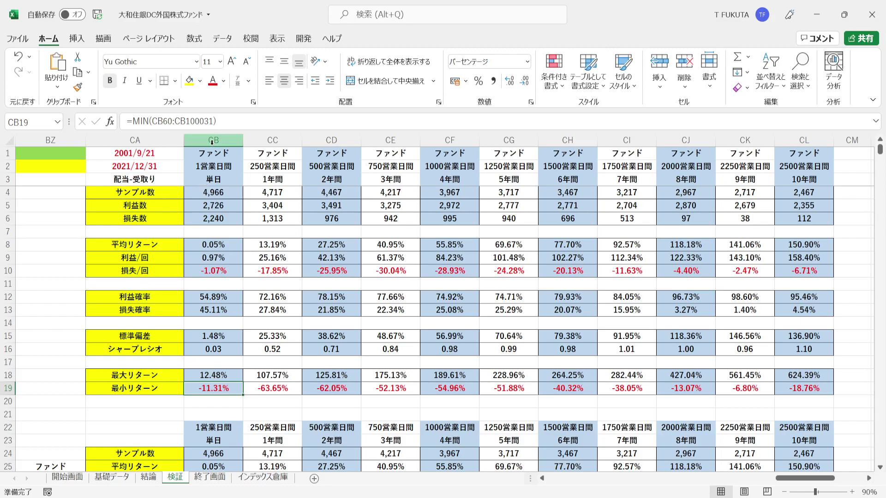
Examine the multi-year columns CC:CL, focusing on the 250営業日間 column's verification dates, fund heading and サンプル数 in CC4
{"action": "left_click", "coordinate": [211, 142]}
{"action": "left_click_drag", "start_coordinate": [277, 136], "coordinate": [805, 194]}
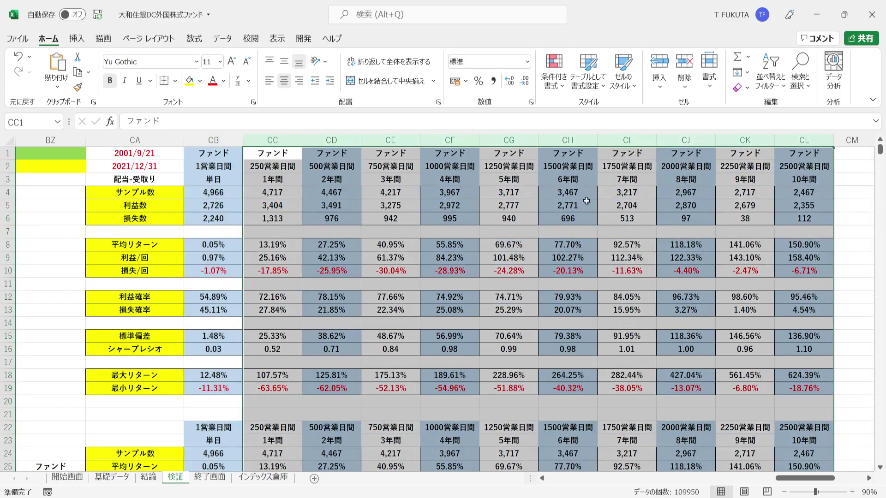
{"action": "left_click", "coordinate": [274, 141]}
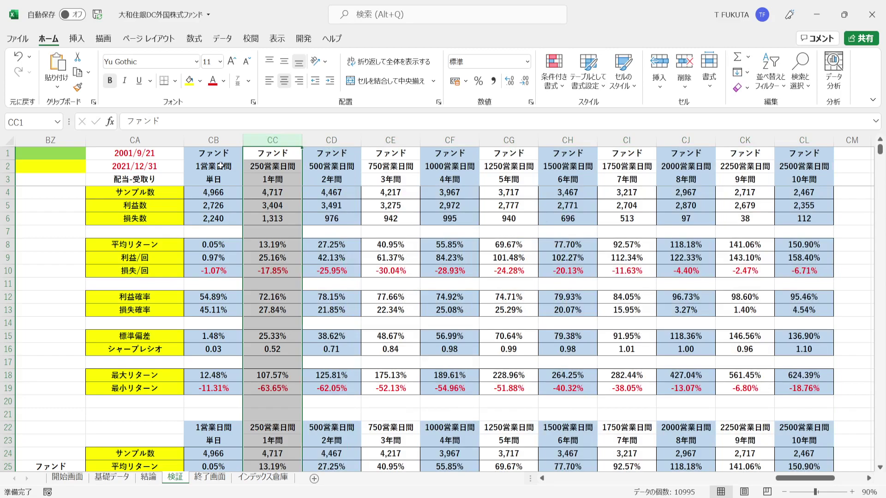
{"action": "left_click_drag", "start_coordinate": [166, 153], "coordinate": [166, 165]}
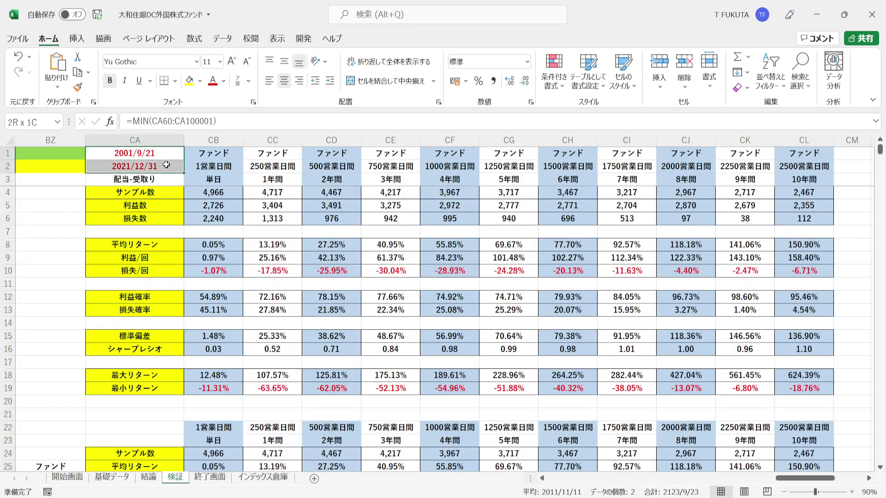
{"action": "left_click", "coordinate": [249, 153]}
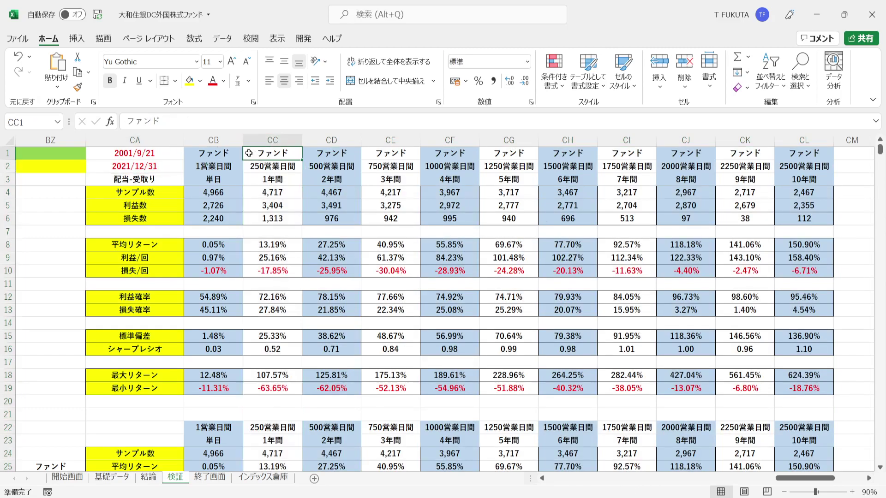
{"action": "key", "text": "Down"}
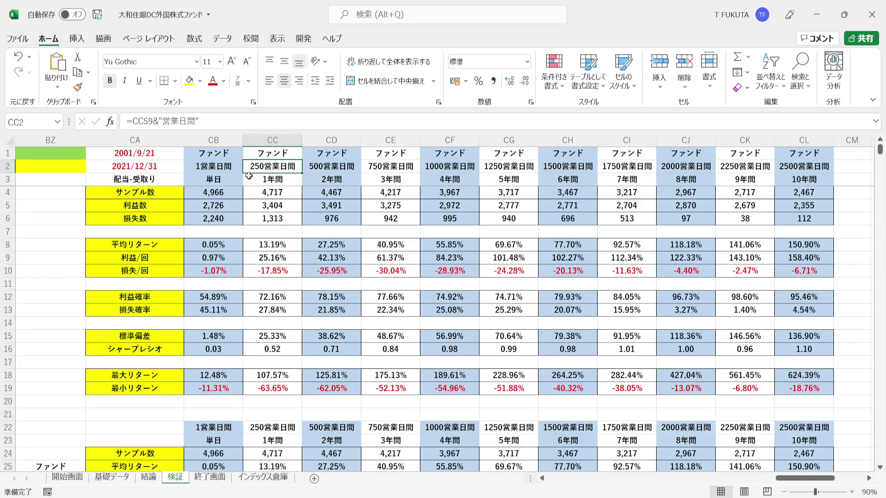
{"action": "left_click", "coordinate": [252, 195]}
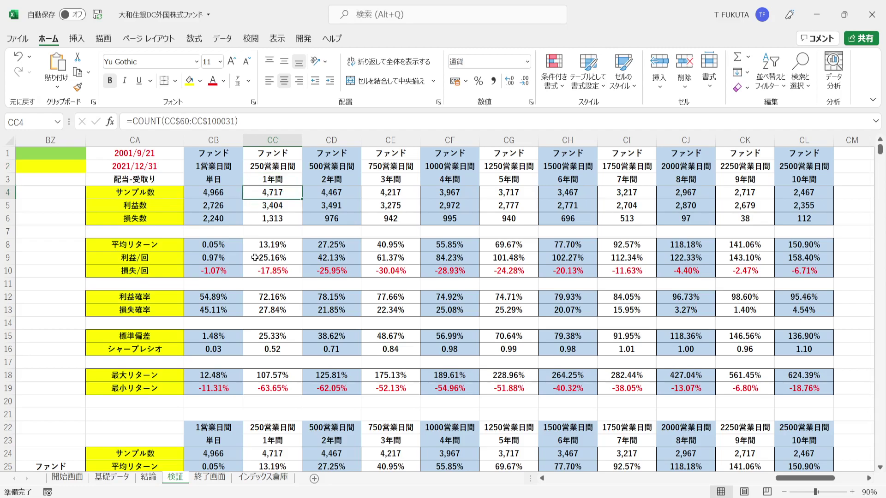
Examine the one-year profit and loss probabilities, counts and per-trade averages in column CC, ending with 平均リターン in CC8
{"action": "left_click", "coordinate": [252, 301]}
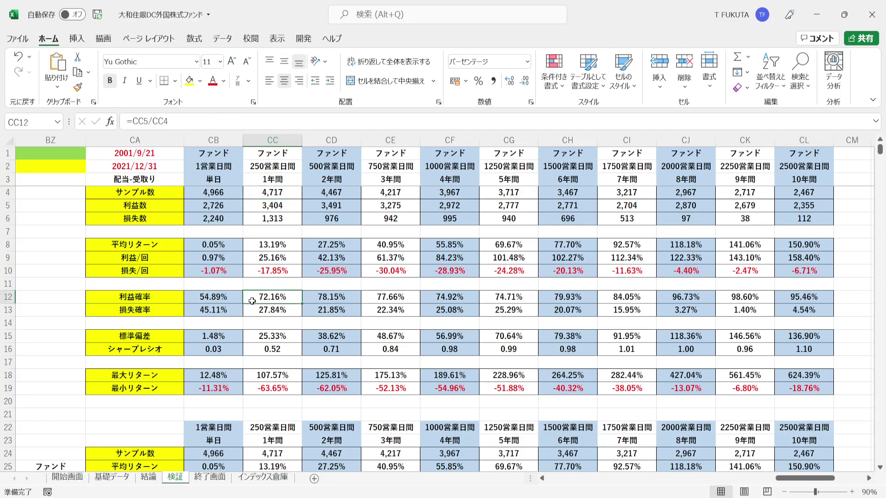
{"action": "left_click", "coordinate": [249, 208]}
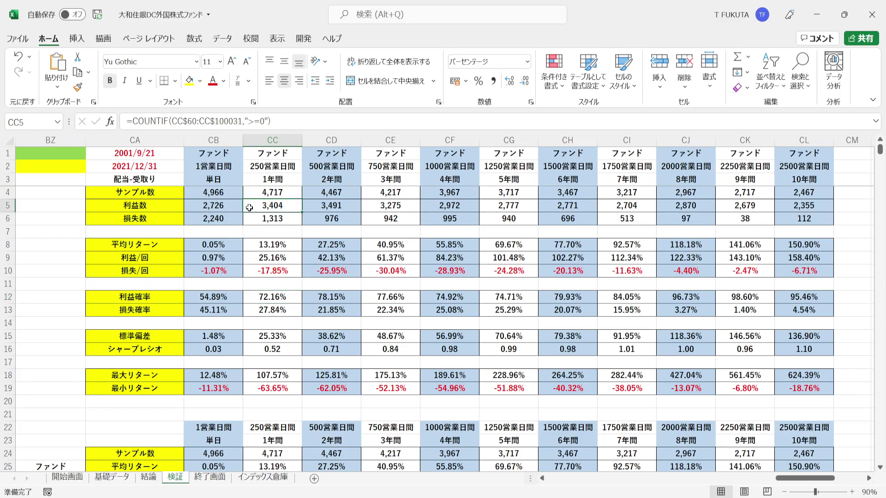
{"action": "left_click", "coordinate": [251, 259]}
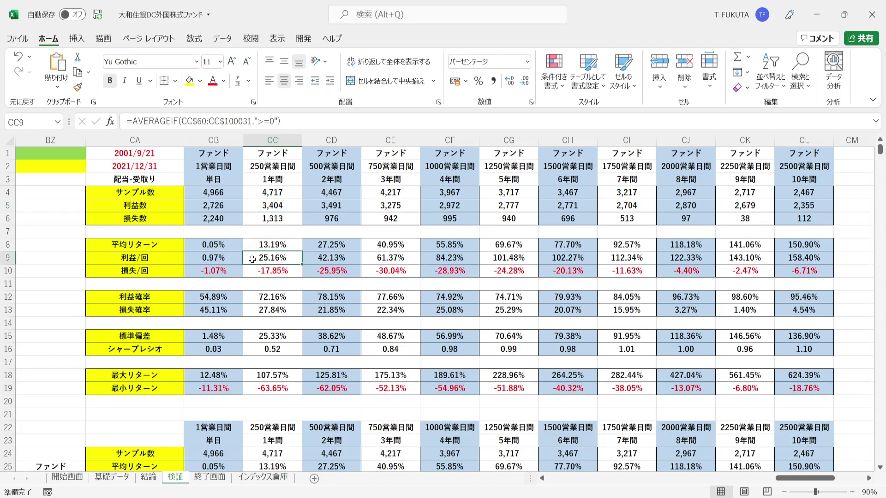
{"action": "left_click", "coordinate": [252, 312]}
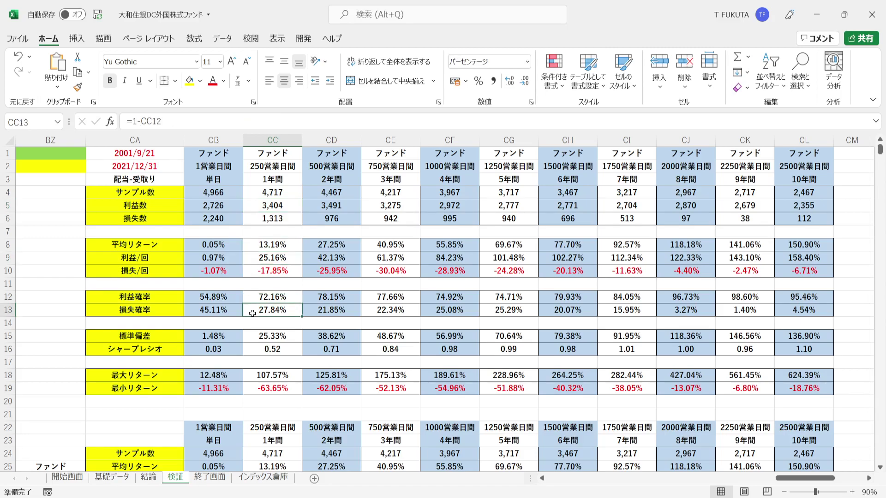
{"action": "left_click", "coordinate": [249, 223]}
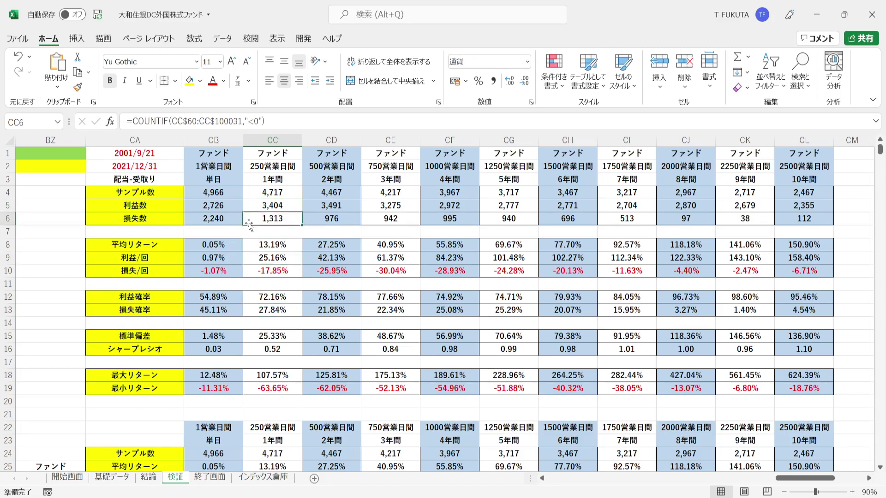
{"action": "left_click", "coordinate": [248, 270]}
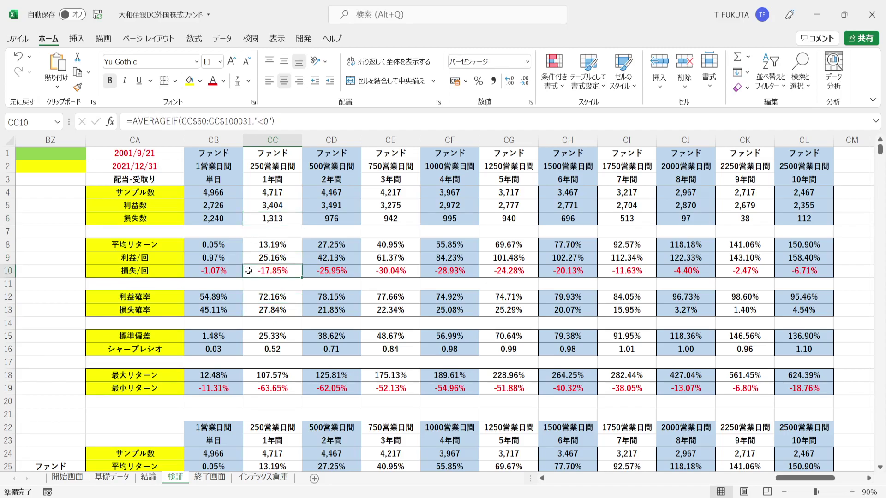
{"action": "left_click", "coordinate": [248, 243]}
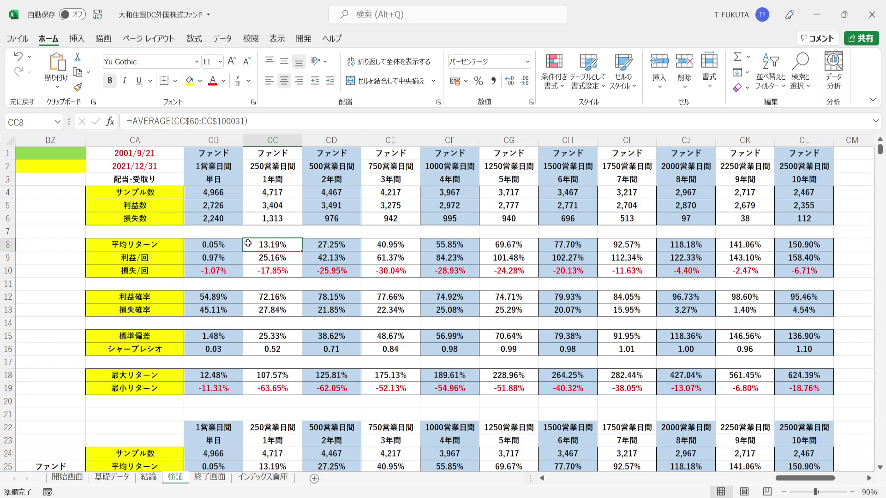
Examine the one-year 標準偏差 and シャープレシオ in CC15:CC16, relating them to the 平均リターン in CC8
{"action": "left_click", "coordinate": [248, 334]}
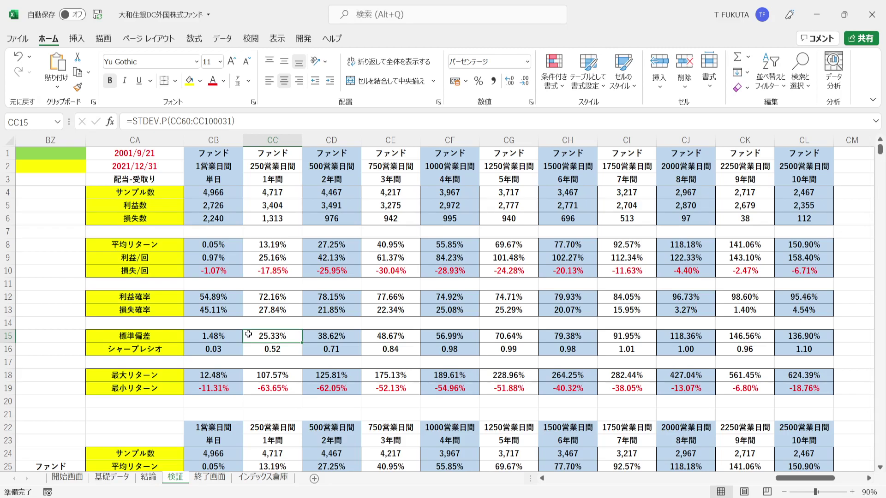
{"action": "left_click", "coordinate": [253, 249]}
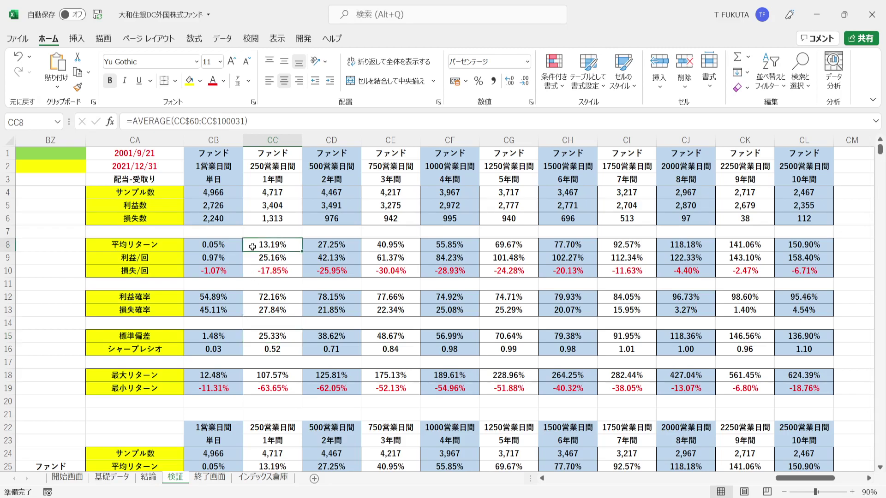
{"action": "left_click", "coordinate": [250, 334]}
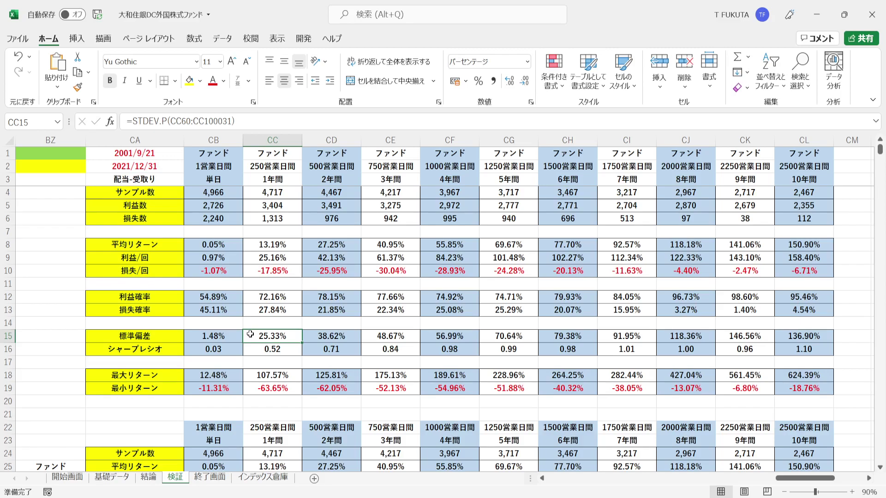
{"action": "left_click", "coordinate": [253, 346]}
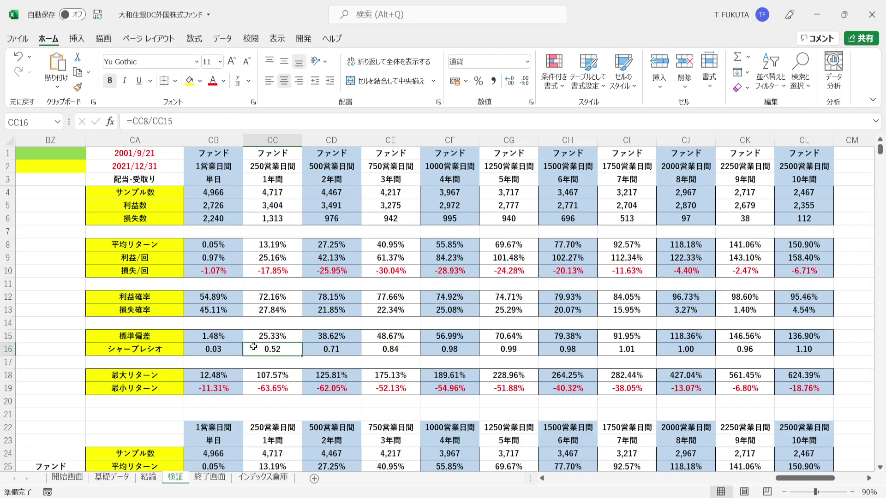
Examine the one-year 最大リターン and 最小リターン in CC18:CC19
{"action": "left_click", "coordinate": [251, 376]}
{"action": "key", "text": "Down"}
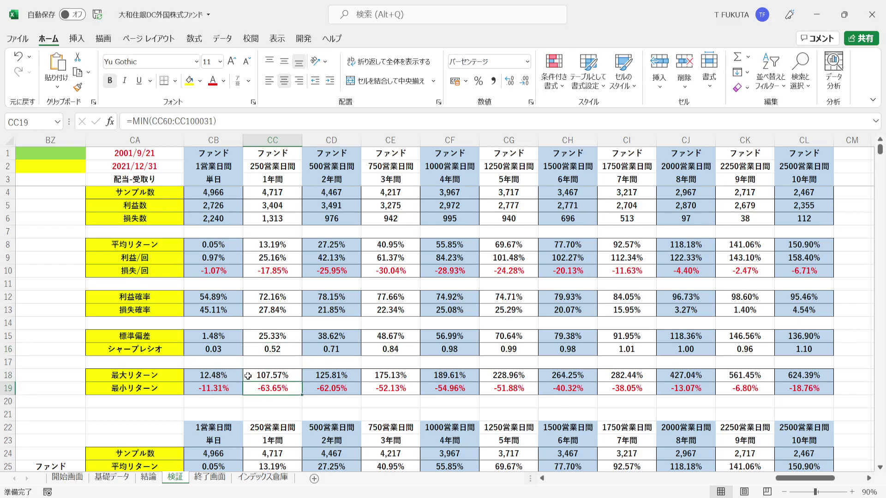
{"action": "left_click", "coordinate": [248, 375]}
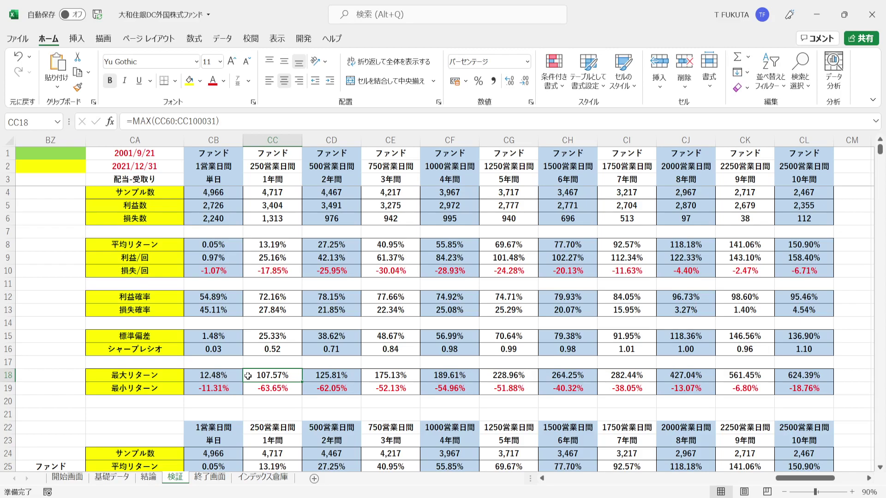
{"action": "left_click", "coordinate": [248, 389]}
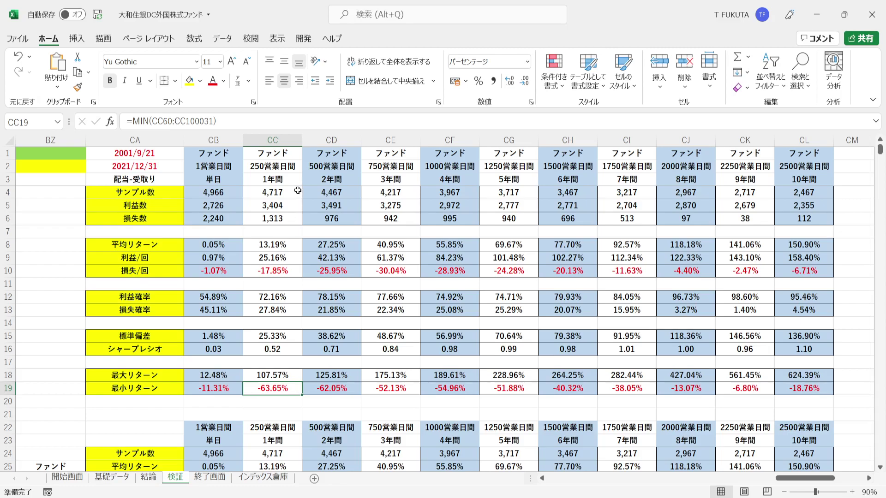
Compare 平均リターン across all holding periods in CB8:CL8, returning to the one-year figure in CC8
{"action": "left_click_drag", "start_coordinate": [312, 179], "coordinate": [779, 260]}
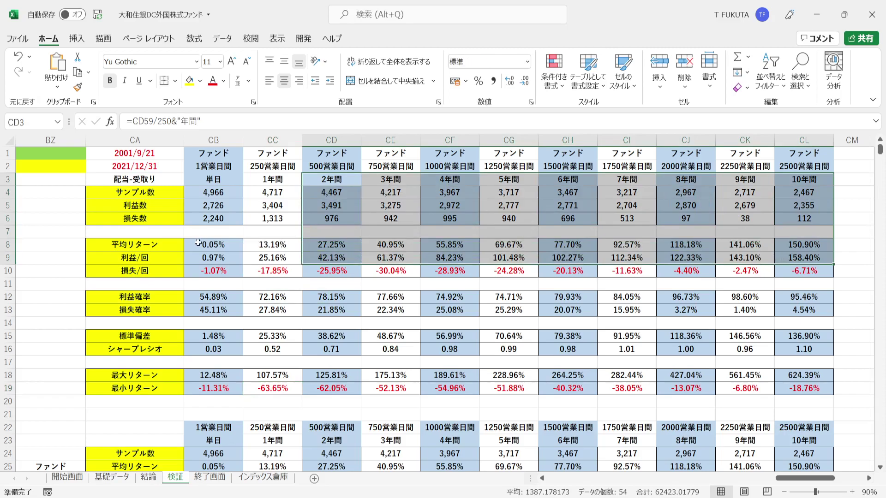
{"action": "left_click_drag", "start_coordinate": [191, 245], "coordinate": [796, 245]}
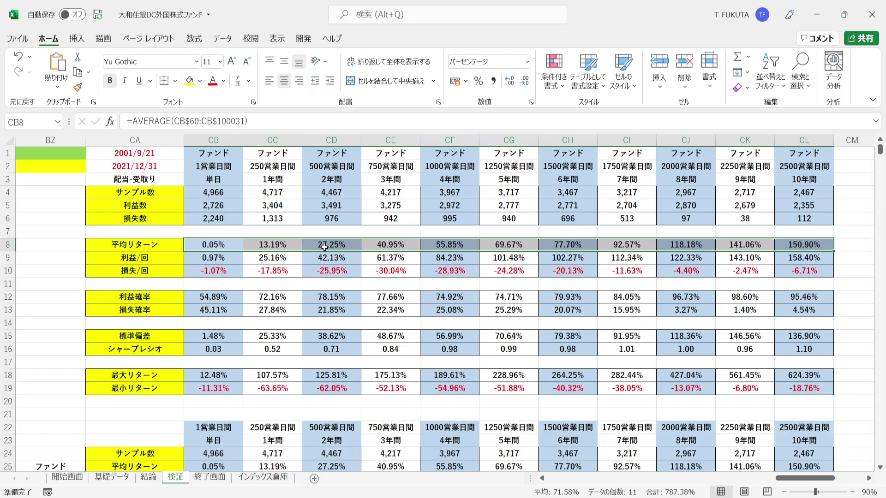
{"action": "left_click", "coordinate": [271, 144]}
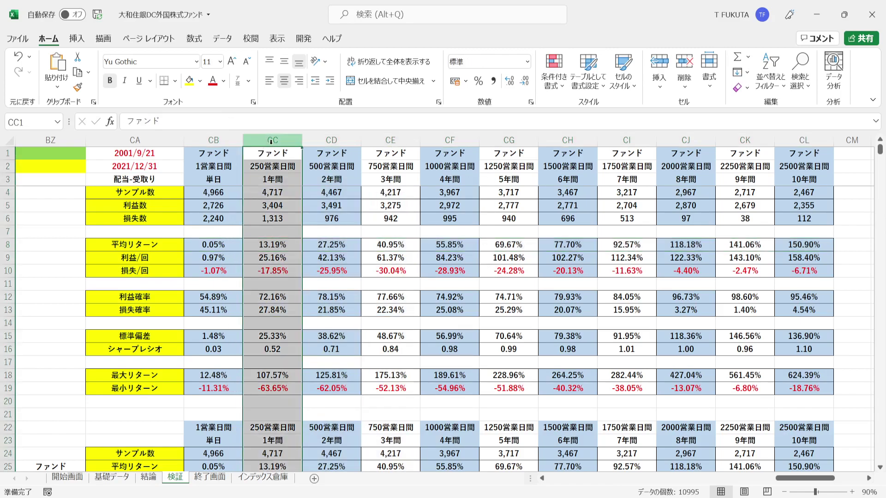
{"action": "left_click", "coordinate": [251, 247]}
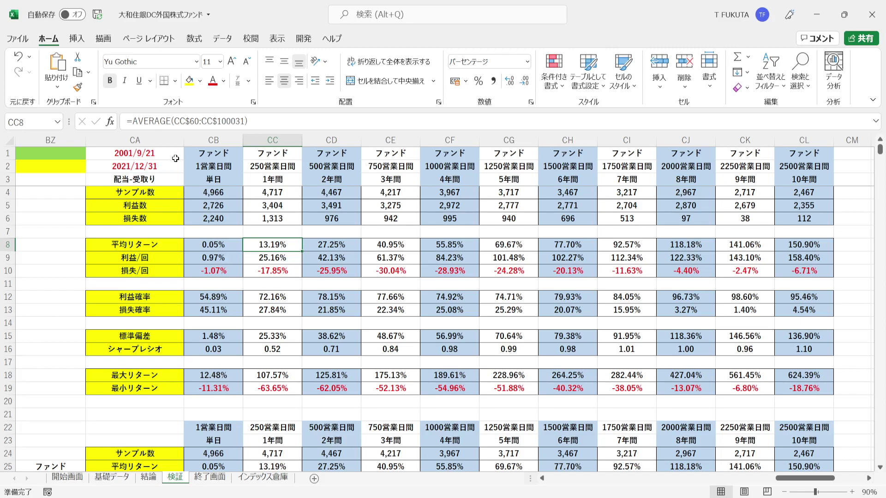
Review the fund's complete statistics table in CA1:CL19 as a whole
{"action": "left_click_drag", "start_coordinate": [175, 155], "coordinate": [213, 153]}
{"action": "left_click_drag", "start_coordinate": [438, 250], "coordinate": [793, 390]}
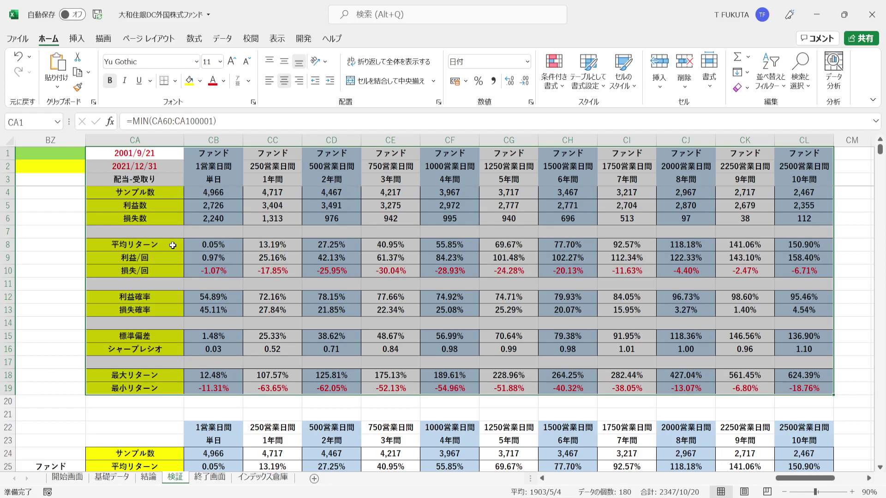
{"action": "left_click", "coordinate": [68, 329]}
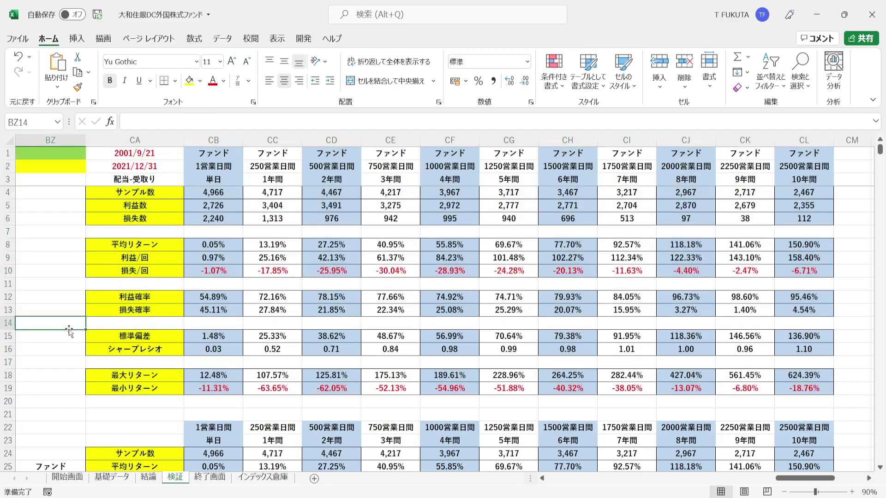
Examine the comparison tables from row 22 down, covering 平均リターン, 標準偏差, シャープレシオ, 相関係数, リスク倍率 and ベータ
{"action": "key", "text": "Down"}
{"action": "key", "text": "Down"}
{"action": "key", "text": "Down"}
{"action": "key", "text": "Down"}
{"action": "key", "text": "Down"}
{"action": "key", "text": "Down"}
{"action": "key", "text": "Down"}
{"action": "key", "text": "Down"}
{"action": "key", "text": "Down"}
{"action": "key", "text": "Down"}
{"action": "key", "text": "Down"}
{"action": "key", "text": "Down"}
{"action": "key", "text": "Down"}
{"action": "key", "text": "Down"}
{"action": "key", "text": "Down"}
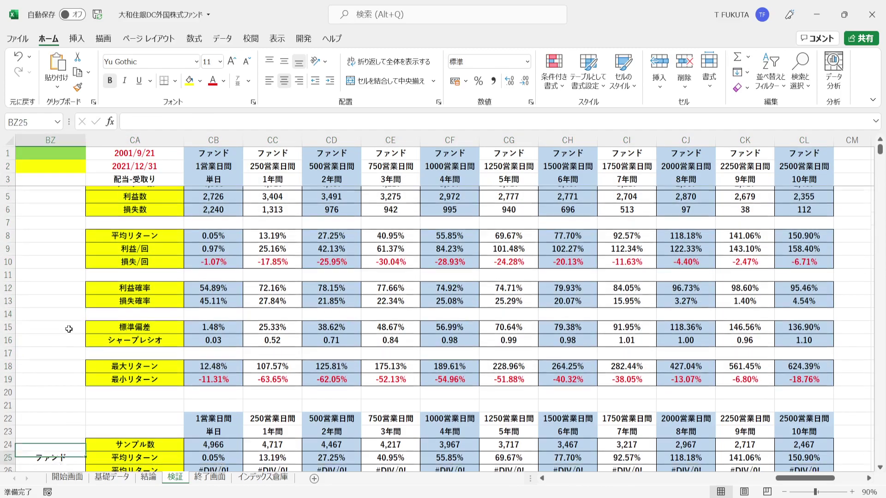
{"action": "key", "text": "Down"}
{"action": "key", "text": "Down"}
{"action": "key", "text": "Down"}
{"action": "key", "text": "Down"}
{"action": "key", "text": "Down"}
{"action": "key", "text": "Down"}
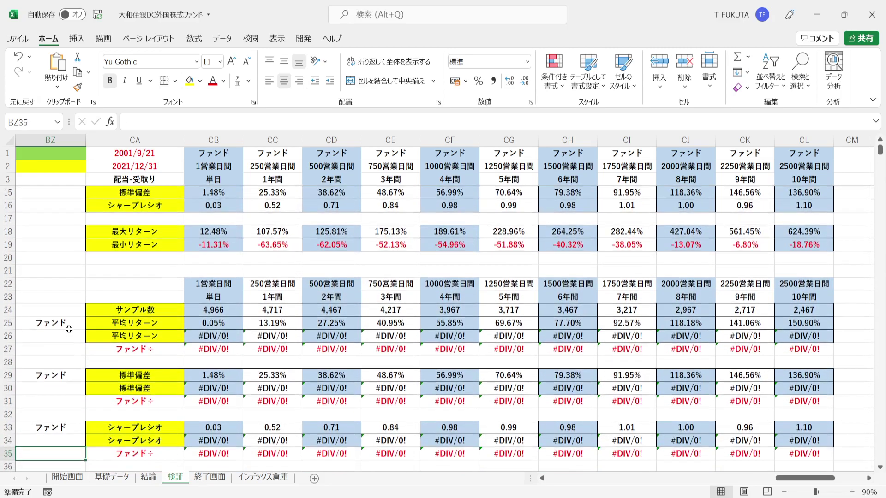
{"action": "key", "text": "Down"}
{"action": "key", "text": "Down"}
{"action": "key", "text": "Down"}
{"action": "key", "text": "Down"}
{"action": "key", "text": "Down"}
{"action": "key", "text": "Down"}
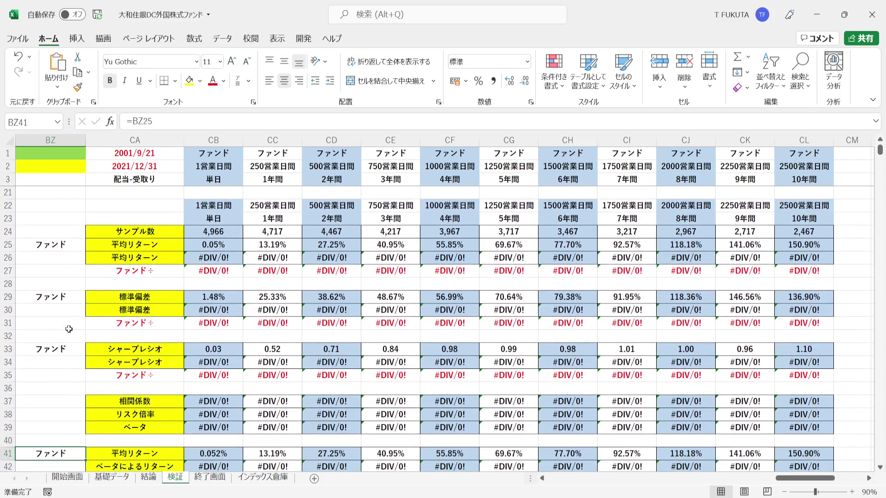
Enter 1 in BZ2 to set S&P500 as the comparison index
{"action": "left_click", "coordinate": [43, 165]}
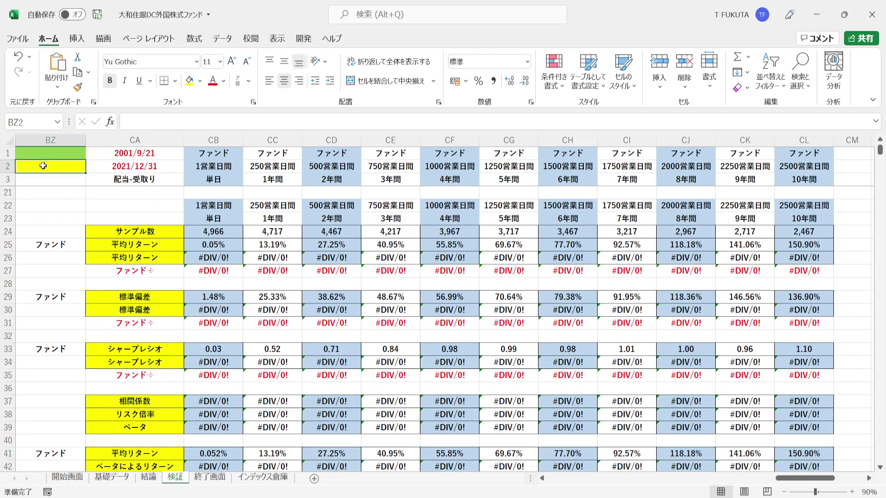
{"action": "type", "text": "1"}
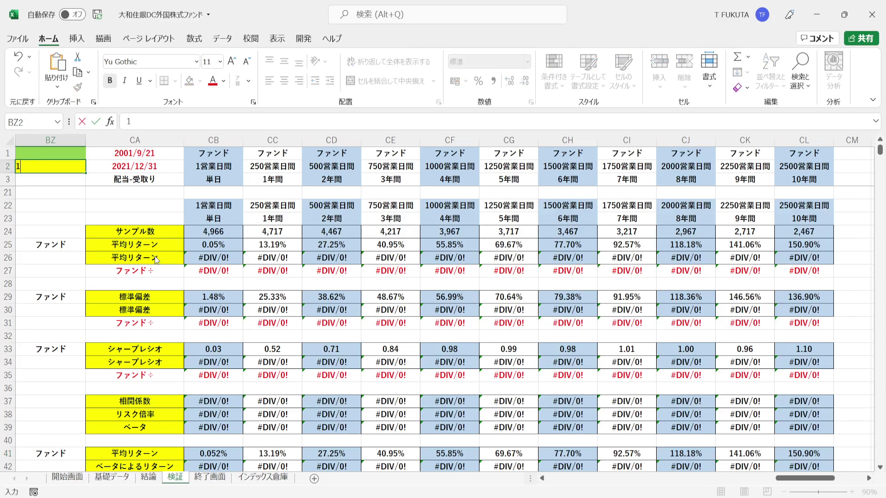
{"action": "key", "text": "Return"}
Compare the 平均リターン of the fund and S&P500 in rows 25 and 26, including the ratios in CB27:CL27
{"action": "left_click", "coordinate": [45, 325]}
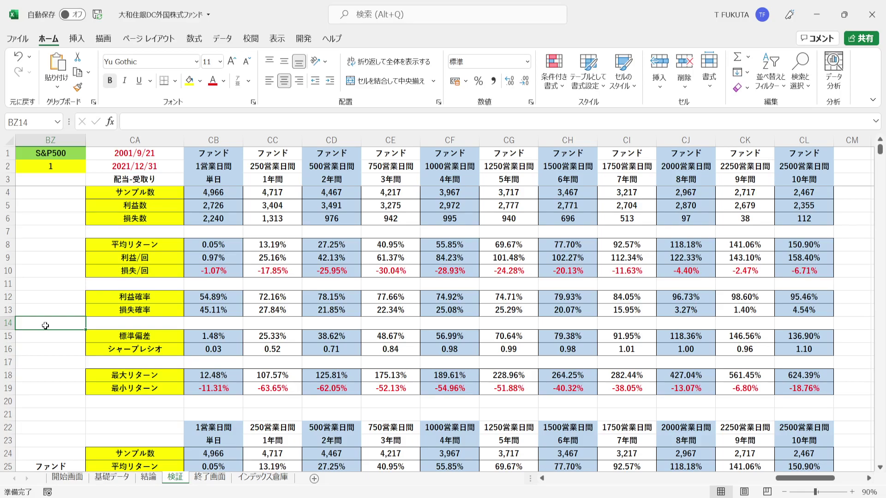
{"action": "key", "text": "Down"}
{"action": "key", "text": "Down"}
{"action": "key", "text": "Down"}
{"action": "key", "text": "Down"}
{"action": "key", "text": "Down"}
{"action": "key", "text": "Down"}
{"action": "key", "text": "Down"}
{"action": "key", "text": "Down"}
{"action": "key", "text": "Down"}
{"action": "key", "text": "Down"}
{"action": "key", "text": "Down"}
{"action": "key", "text": "Down"}
{"action": "key", "text": "Down"}
{"action": "key", "text": "Down"}
{"action": "key", "text": "Down"}
{"action": "key", "text": "Down"}
{"action": "key", "text": "Down"}
{"action": "key", "text": "Down"}
{"action": "key", "text": "Down"}
{"action": "key", "text": "Down"}
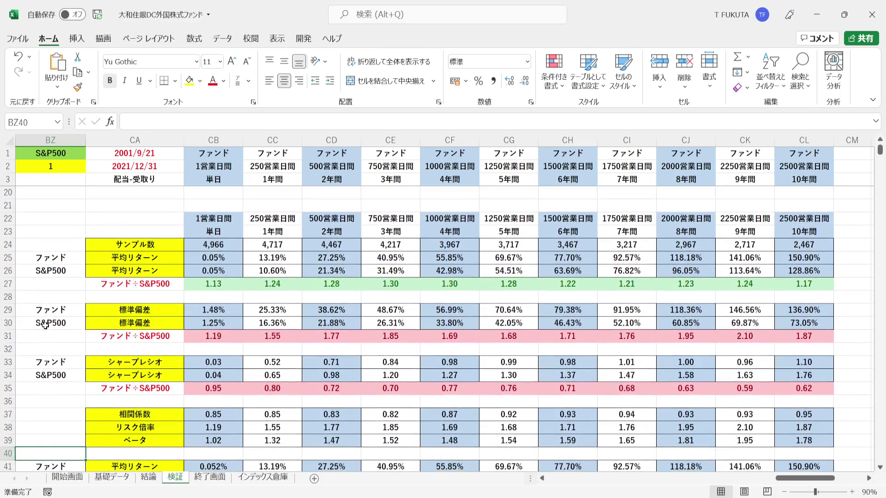
{"action": "key", "text": "Down"}
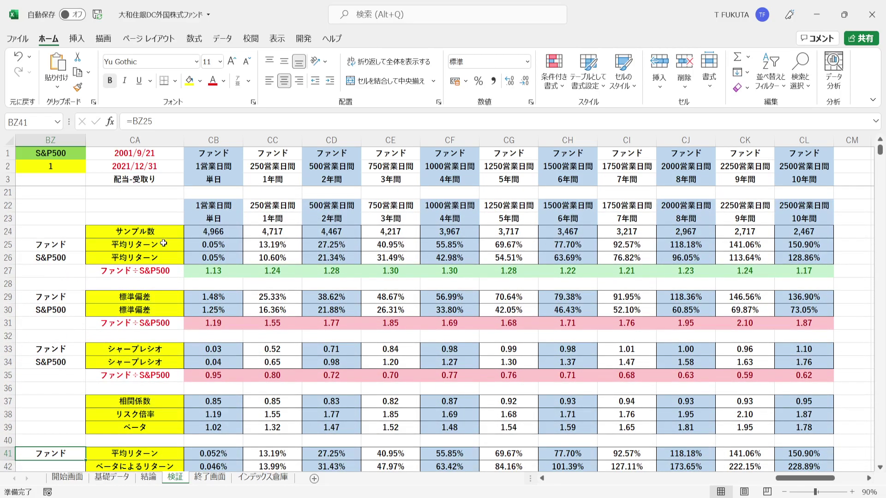
{"action": "left_click", "coordinate": [164, 243]}
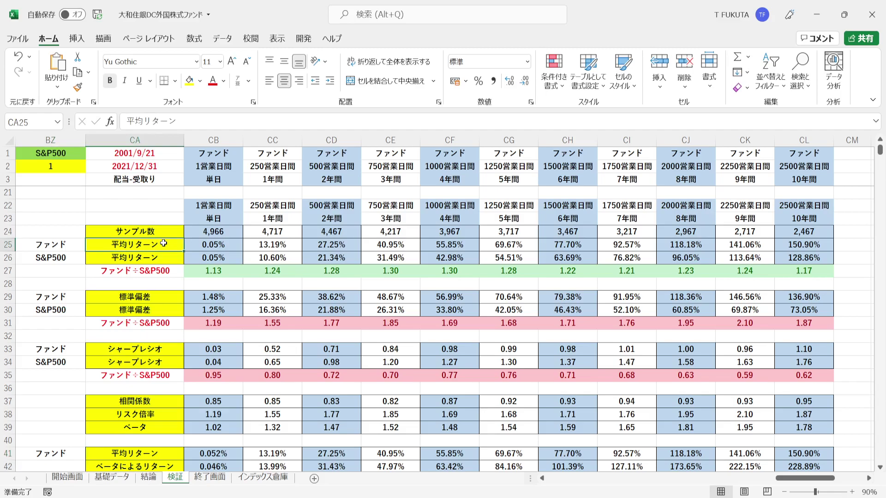
{"action": "left_click", "coordinate": [178, 272]}
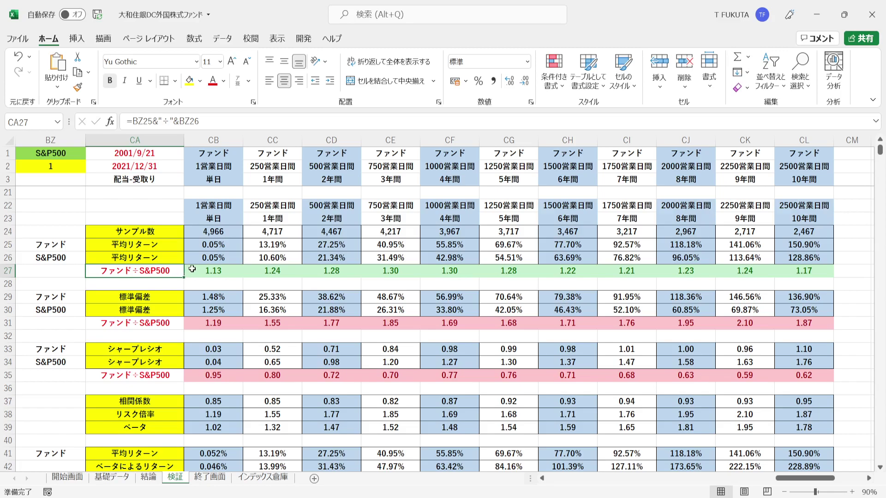
{"action": "left_click", "coordinate": [191, 268]}
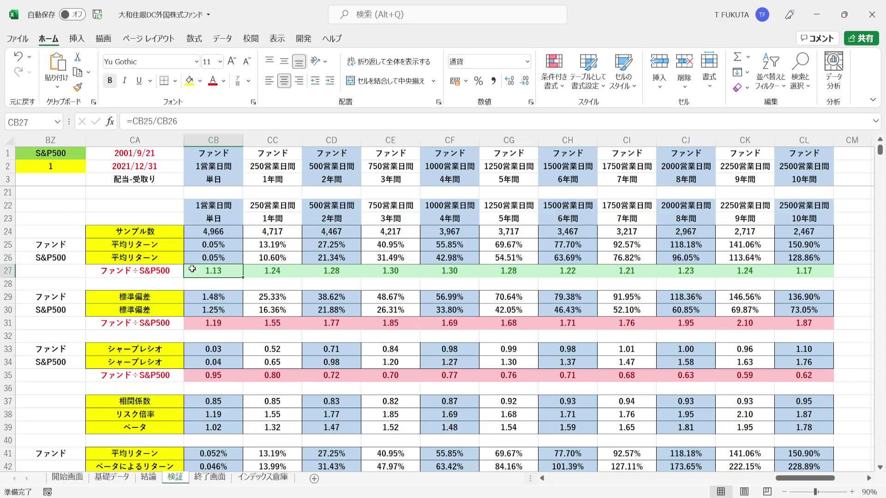
{"action": "left_click_drag", "start_coordinate": [192, 269], "coordinate": [794, 267]}
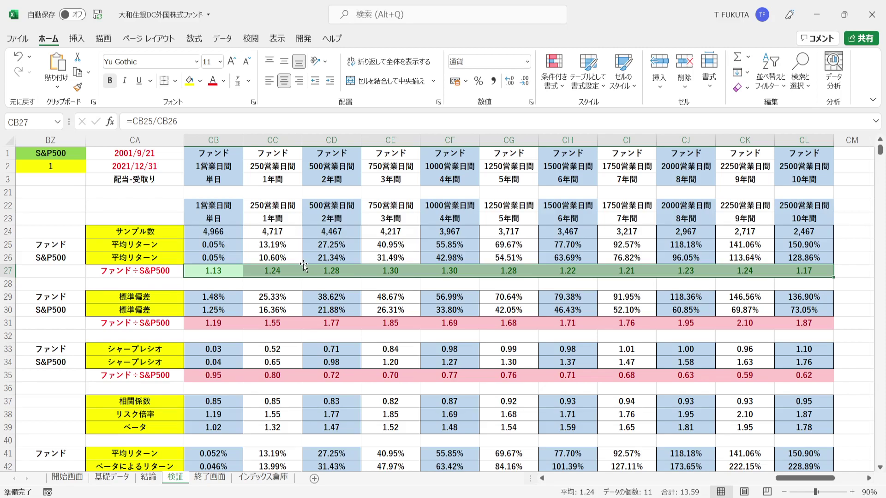
Compare the 標準偏差 of the fund and S&P500 in rows 29 and 30, including the ratios in CB31:CL31
{"action": "left_click", "coordinate": [176, 297]}
{"action": "left_click_drag", "start_coordinate": [177, 298], "coordinate": [210, 310]}
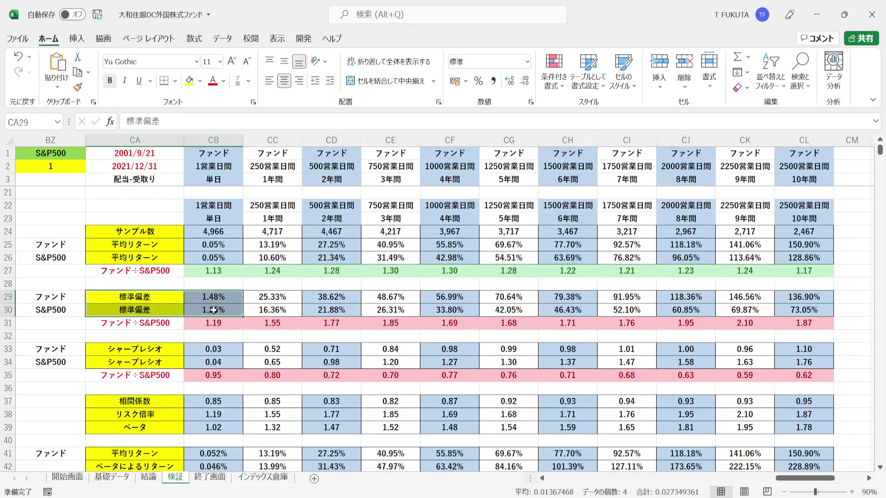
{"action": "left_click", "coordinate": [176, 323]}
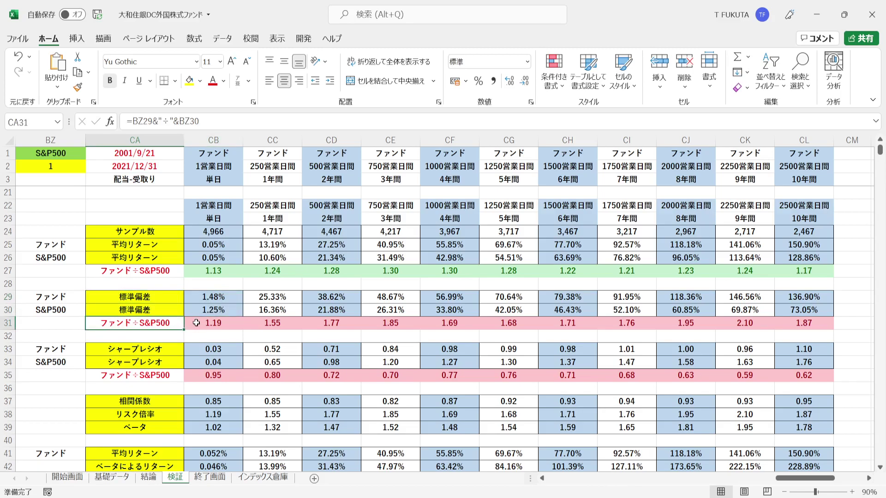
{"action": "left_click", "coordinate": [196, 323]}
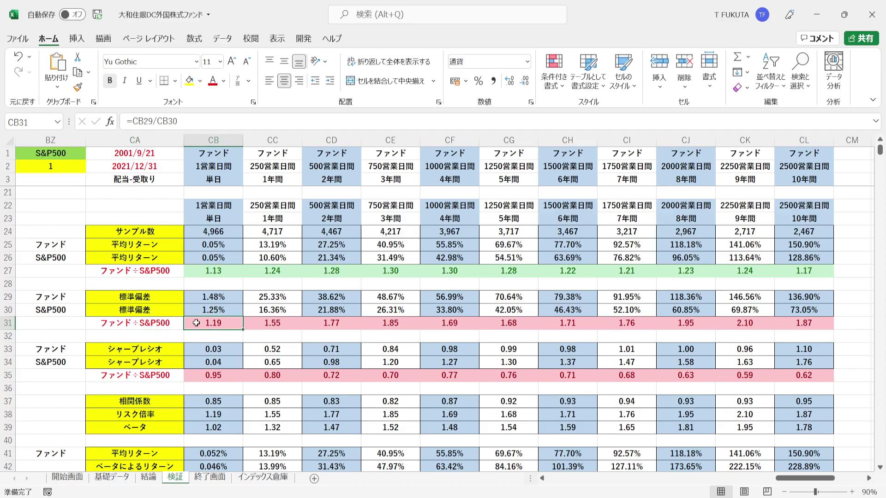
{"action": "left_click_drag", "start_coordinate": [196, 323], "coordinate": [803, 323]}
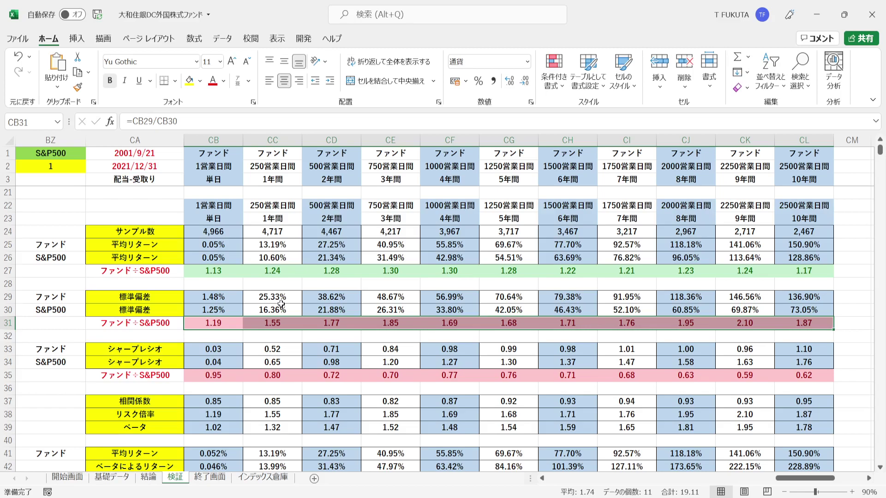
Compare the シャープレシオ of the fund and S&P500 in rows 33 and 34, including the ratios in CB35:CL35
{"action": "left_click", "coordinate": [165, 240]}
{"action": "key", "text": "ctrl+Down"}
{"action": "key", "text": "ctrl+Down"}
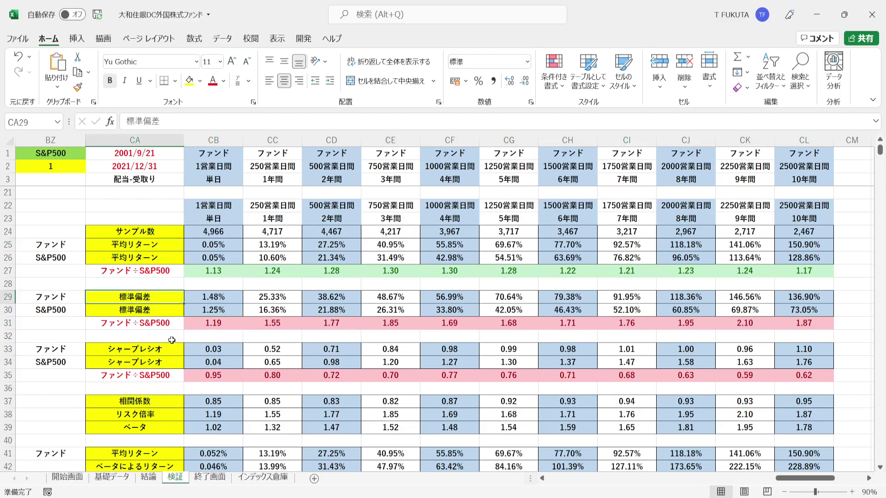
{"action": "left_click", "coordinate": [171, 347]}
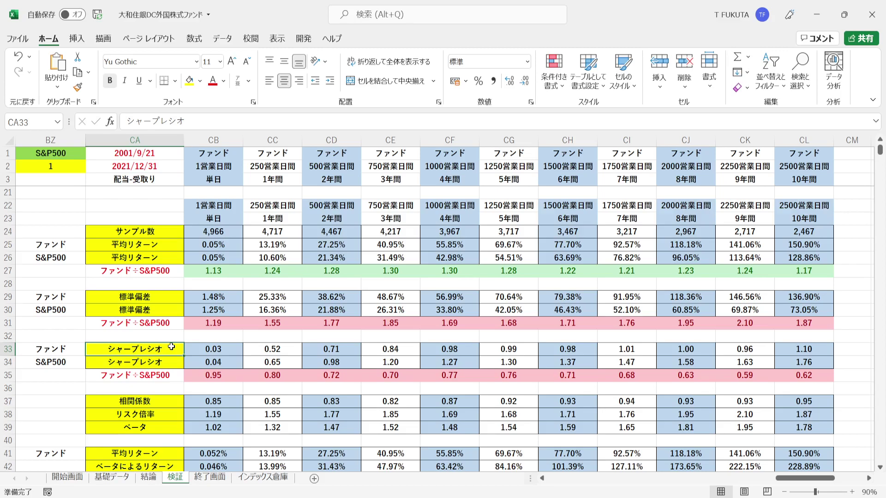
{"action": "left_click", "coordinate": [189, 376]}
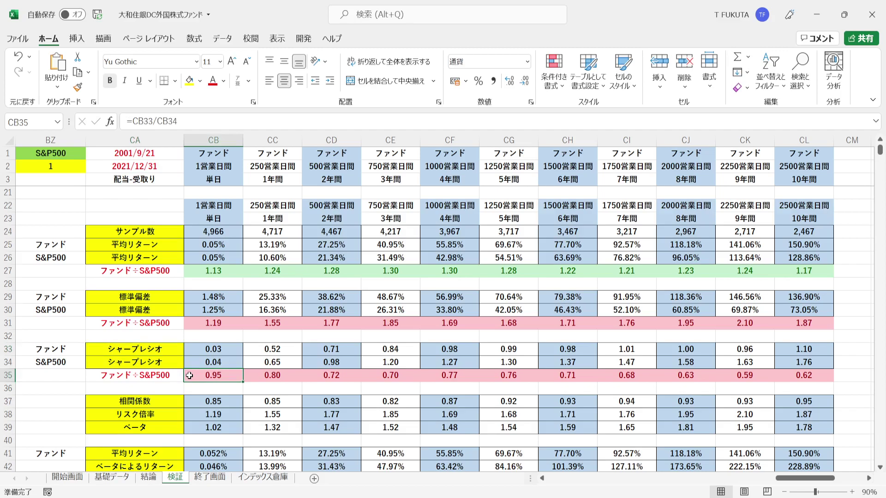
{"action": "key", "text": "ctrl+shift+Right"}
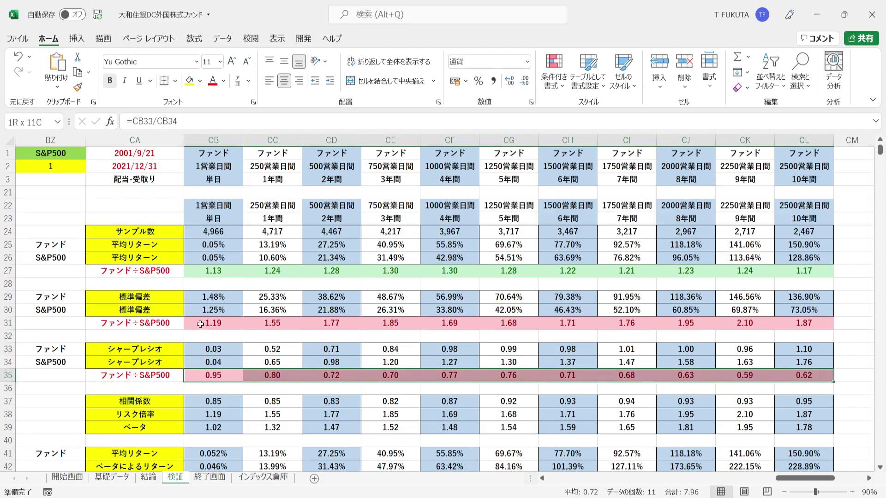
Review the three ファンド÷S&P500 ratio rows in turn across all holding periods: CB27:CL27, CB31:CL31 and CB35:CL35
{"action": "left_click", "coordinate": [195, 272]}
{"action": "key", "text": "shift+Right"}
{"action": "key", "text": "shift+Right"}
{"action": "key", "text": "shift+Right"}
{"action": "key", "text": "shift+Right"}
{"action": "key", "text": "shift+Right"}
{"action": "key", "text": "shift+Right"}
{"action": "key", "text": "shift+Right"}
{"action": "key", "text": "shift+Right"}
{"action": "key", "text": "shift+Right"}
{"action": "key", "text": "shift+Right"}
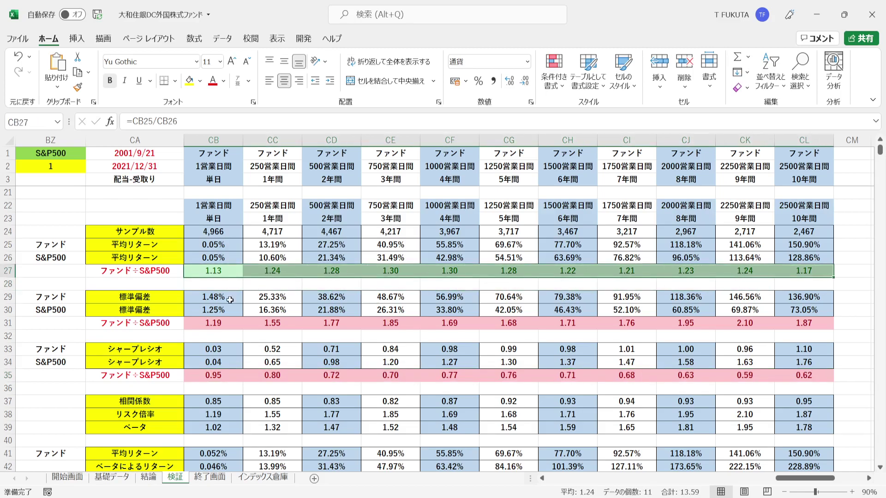
{"action": "left_click_drag", "start_coordinate": [196, 323], "coordinate": [428, 341]}
{"action": "key", "text": "shift+Right"}
{"action": "key", "text": "shift+Up"}
{"action": "key", "text": "shift+Right"}
{"action": "key", "text": "shift+Right"}
{"action": "key", "text": "shift+Right"}
{"action": "key", "text": "shift+Right"}
{"action": "key", "text": "shift+Right"}
{"action": "key", "text": "shift+Right"}
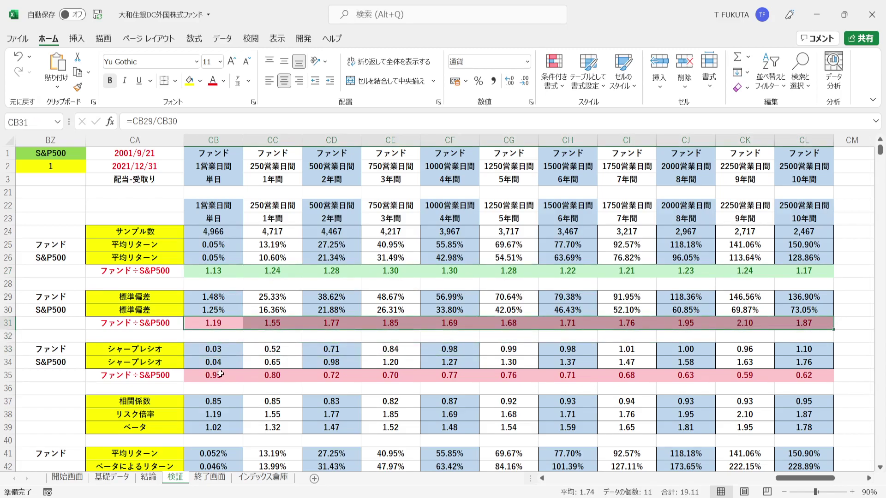
{"action": "left_click_drag", "start_coordinate": [190, 375], "coordinate": [798, 375]}
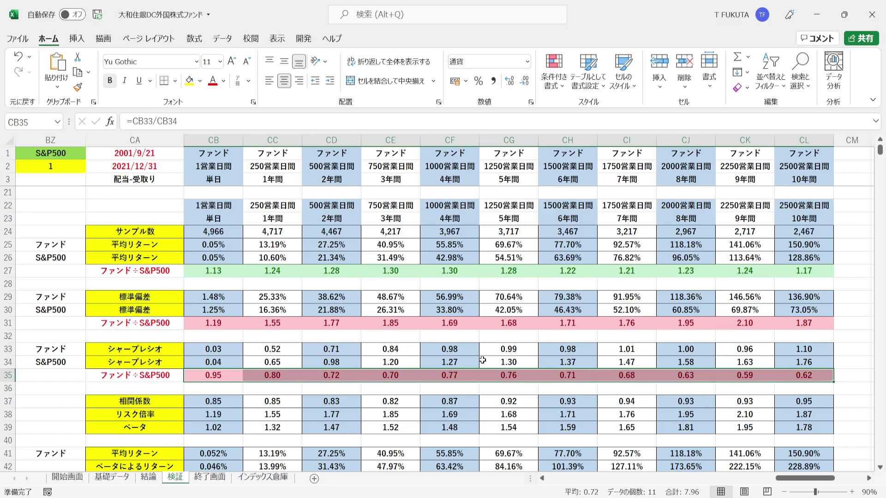
Examine the 相関係数 between the fund and S&P500 across all holding periods in CB37:CL37
{"action": "left_click", "coordinate": [172, 404]}
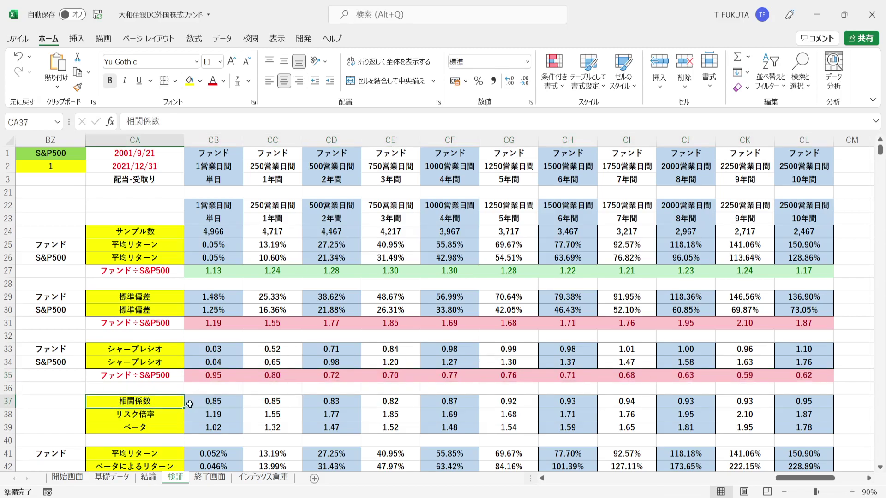
{"action": "left_click", "coordinate": [194, 404]}
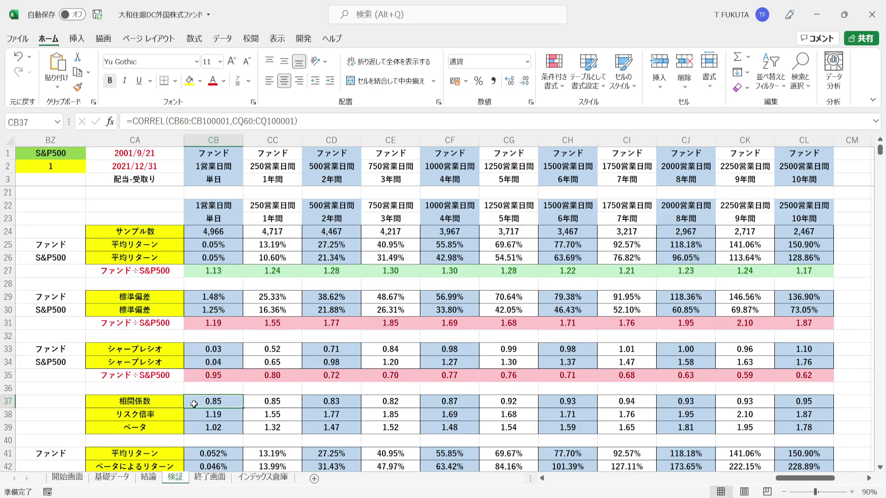
{"action": "left_click_drag", "start_coordinate": [193, 404], "coordinate": [792, 400]}
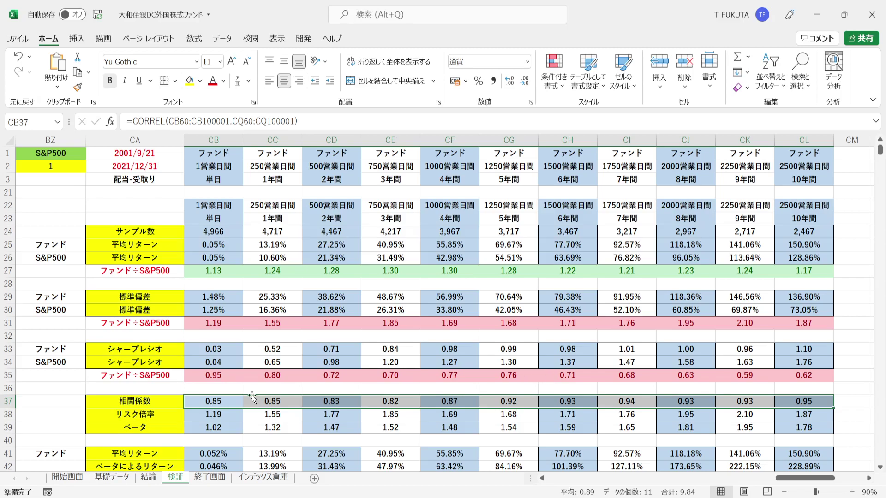
Trace the single-day リスク倍率 in CB38 to the 標準偏差 figures and ratio in CB29:CB31, and check it against the 相関係数 in CB37
{"action": "left_click", "coordinate": [193, 415]}
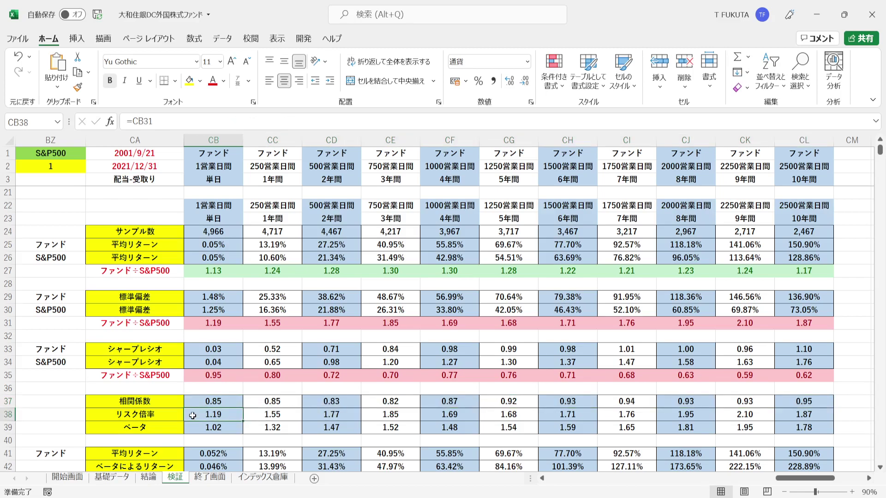
{"action": "left_click", "coordinate": [200, 298]}
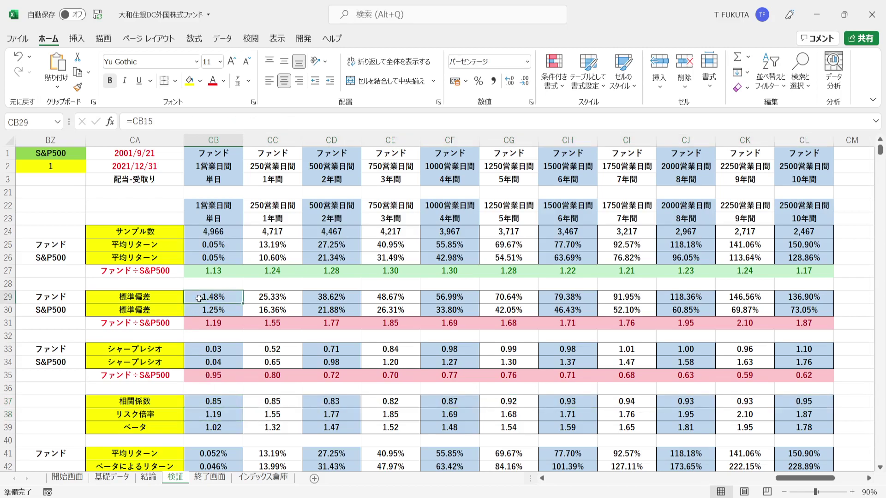
{"action": "key", "text": "Down"}
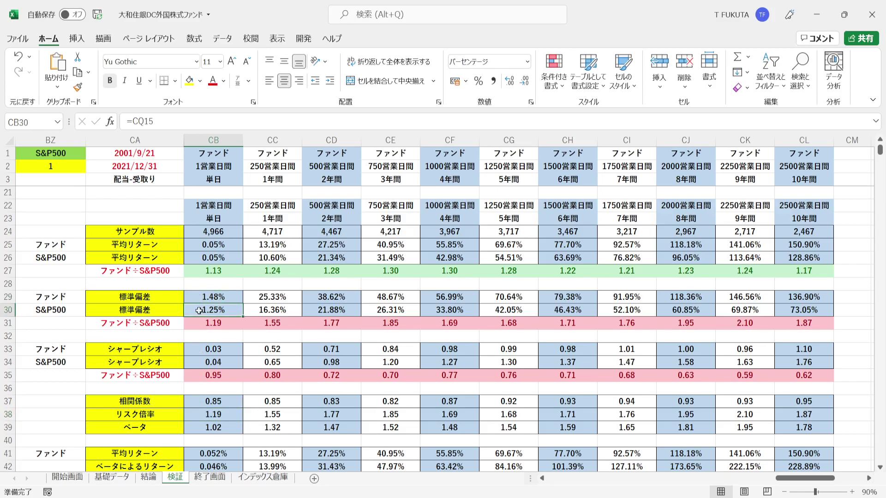
{"action": "left_click", "coordinate": [198, 325]}
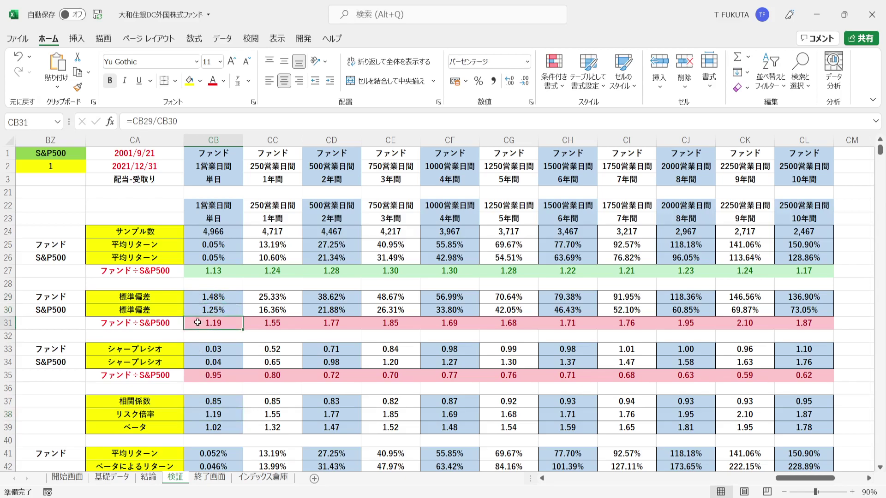
{"action": "left_click", "coordinate": [198, 414]}
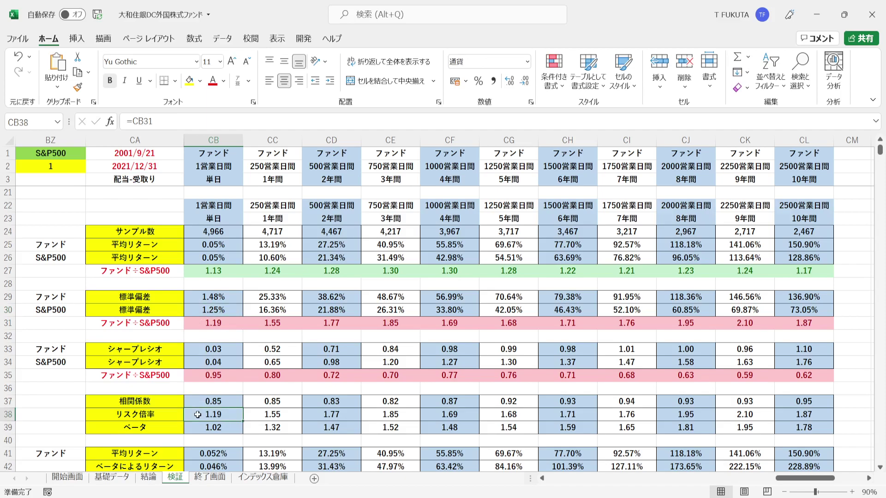
{"action": "key", "text": "Up"}
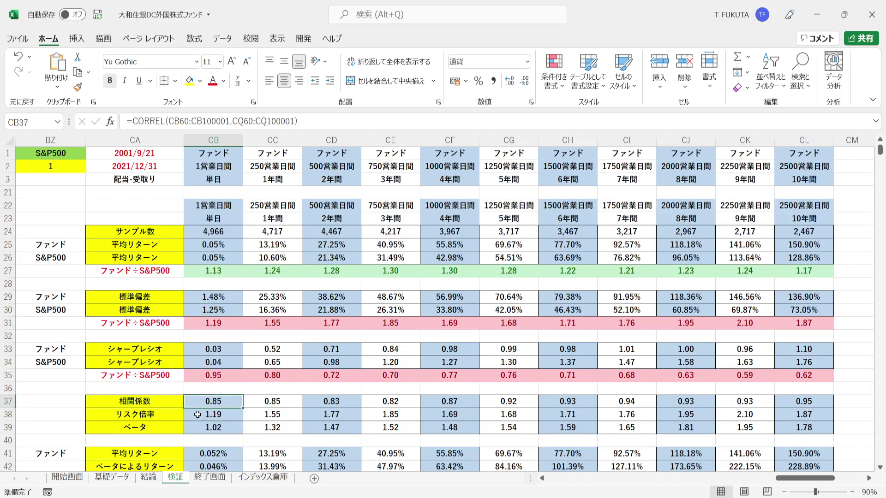
{"action": "key", "text": "Down"}
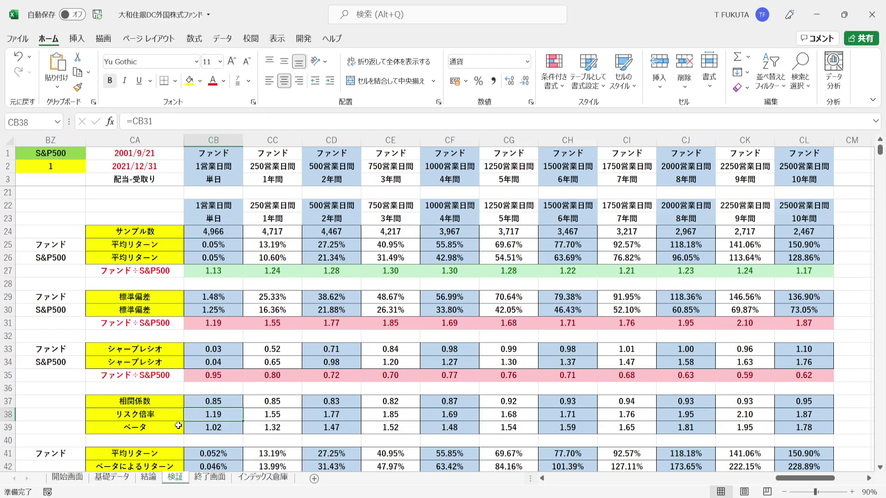
Inspect the one-year ベータ formula in CC39 and review the one- to five-year ベータ values in CC39:CG39
{"action": "left_click", "coordinate": [177, 425]}
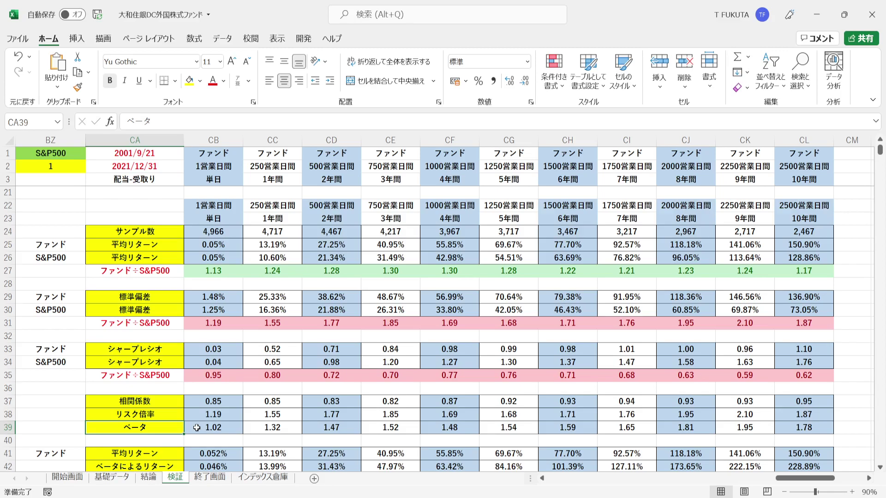
{"action": "double_click", "coordinate": [259, 428]}
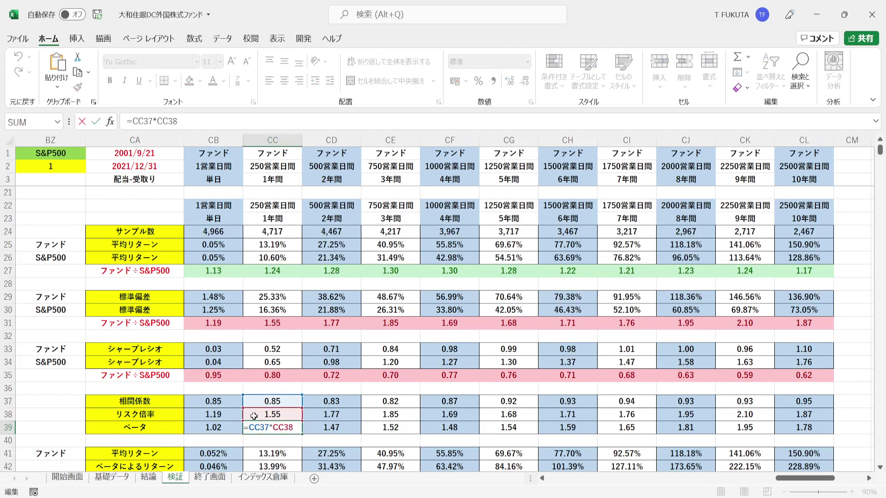
{"action": "key", "text": "Escape"}
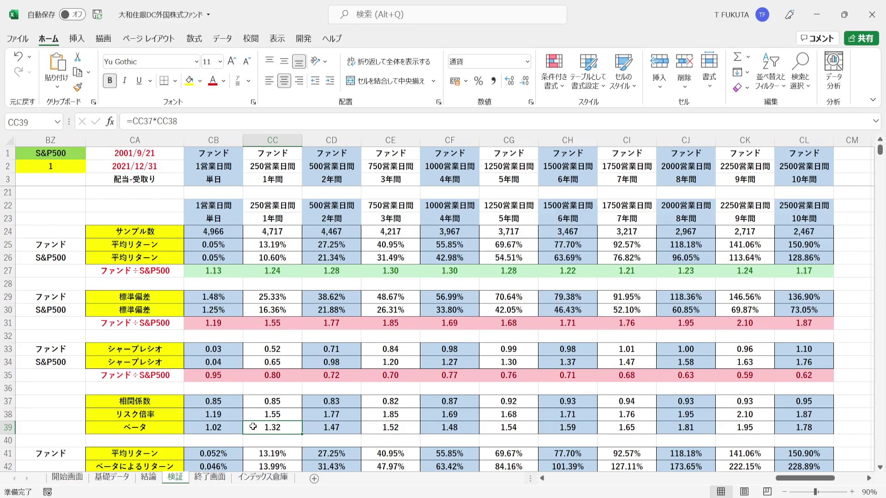
{"action": "left_click_drag", "start_coordinate": [252, 427], "coordinate": [512, 427]}
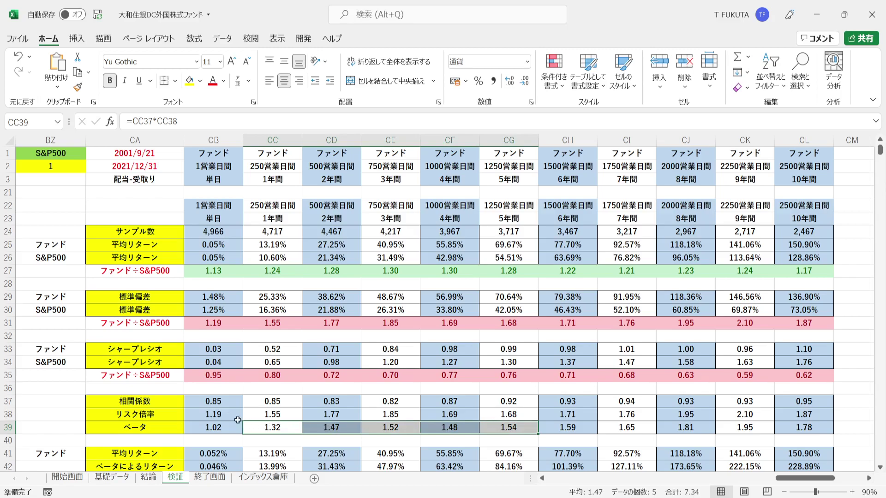
{"action": "left_click", "coordinate": [171, 428]}
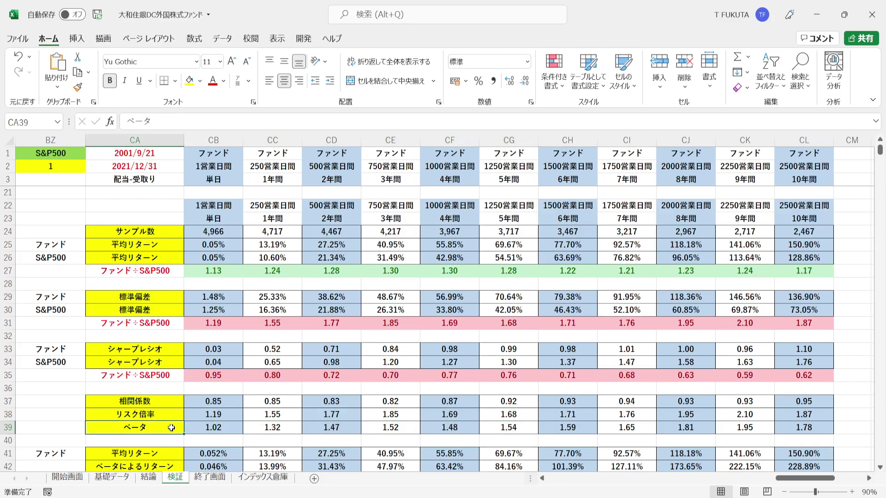
Review the fund's 平均リターン in row 41 and its breakdown into ベータによるリターン and アルファによるリターン in rows 42 and 43
{"action": "key", "text": "Down"}
{"action": "key", "text": "Down"}
{"action": "key", "text": "Down"}
{"action": "key", "text": "Down"}
{"action": "key", "text": "Down"}
{"action": "key", "text": "Down"}
{"action": "key", "text": "Down"}
{"action": "key", "text": "Down"}
{"action": "key", "text": "Down"}
{"action": "key", "text": "Down"}
{"action": "key", "text": "Down"}
{"action": "key", "text": "Down"}
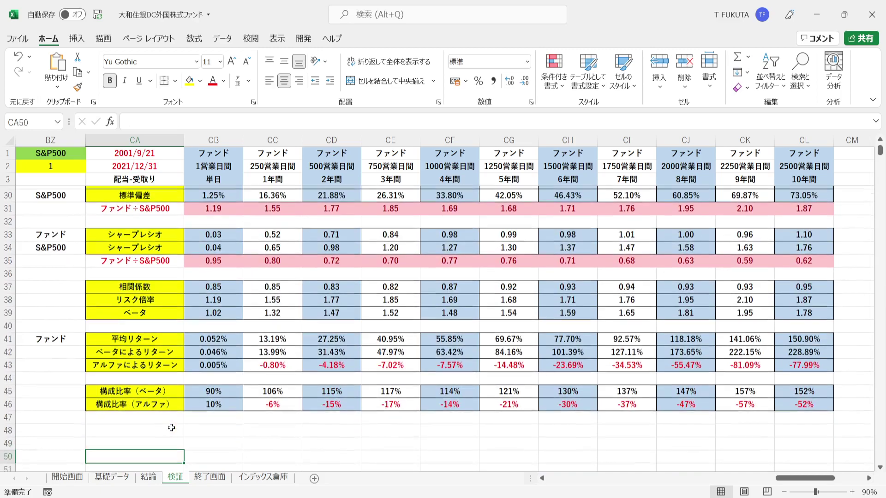
{"action": "left_click", "coordinate": [91, 339]}
{"action": "key", "text": "Down"}
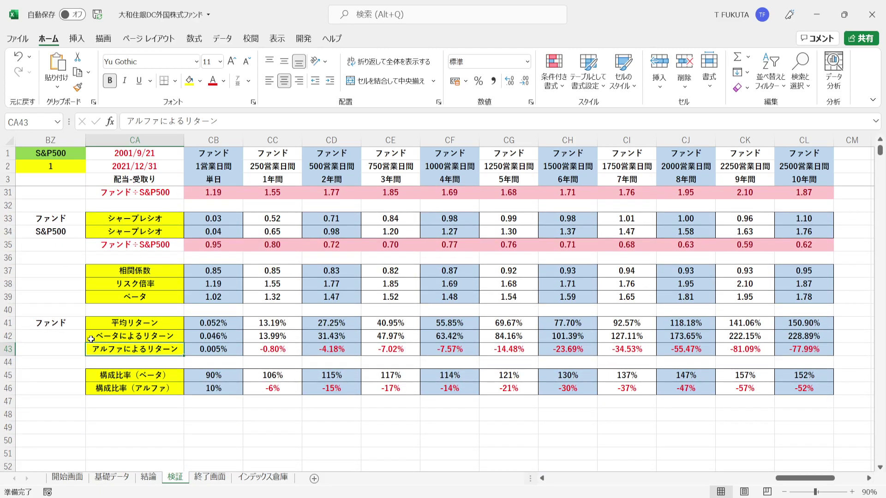
{"action": "left_click", "coordinate": [6, 323]}
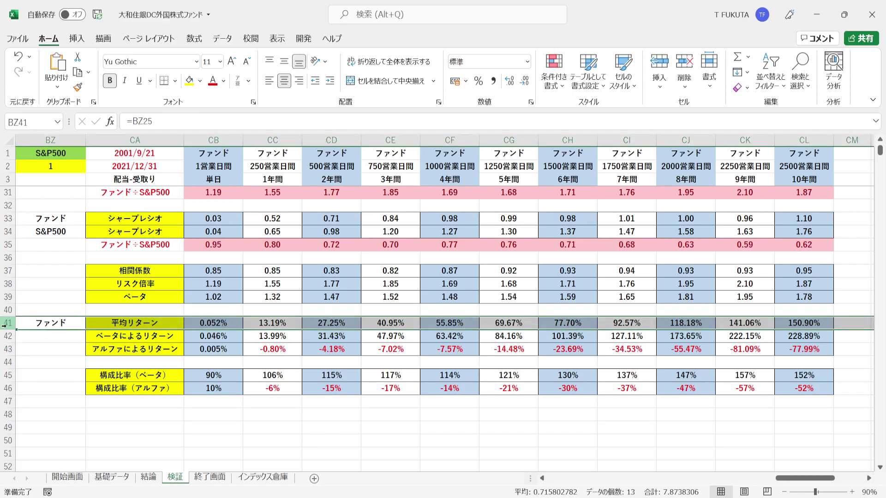
{"action": "left_click", "coordinate": [166, 324]}
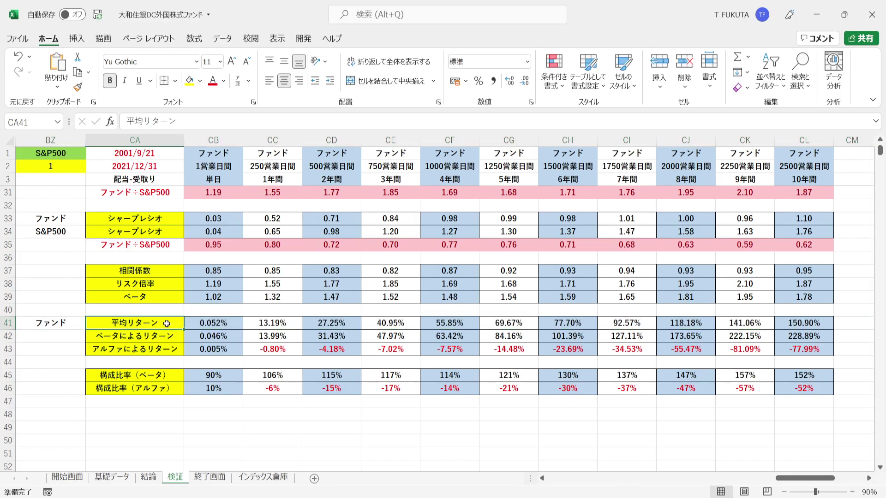
{"action": "left_click", "coordinate": [177, 334]}
{"action": "left_click", "coordinate": [137, 352]}
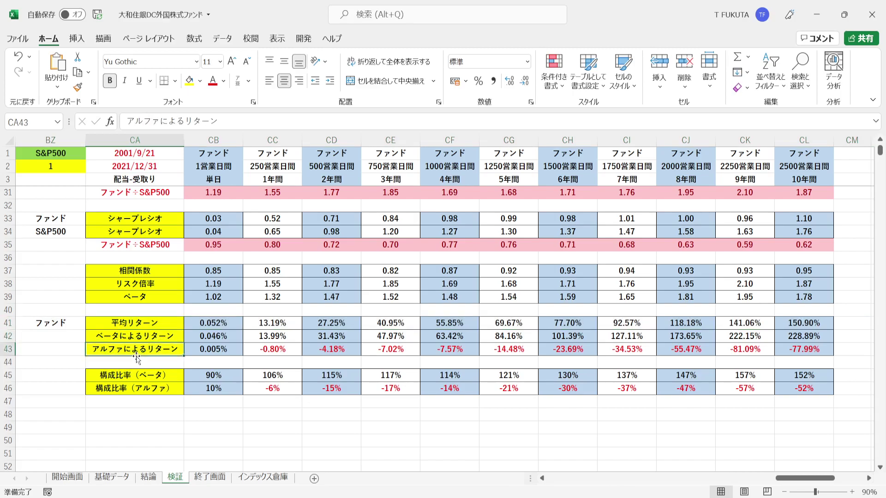
{"action": "left_click", "coordinate": [6, 338]}
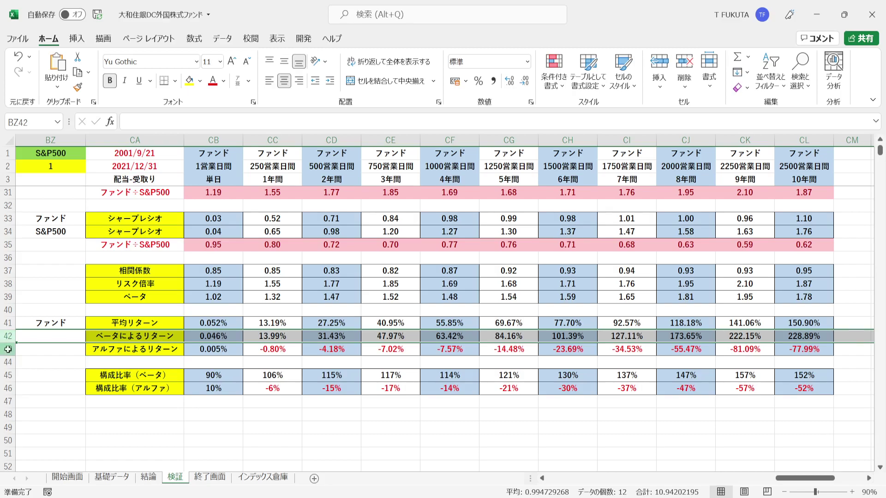
{"action": "left_click", "coordinate": [6, 349]}
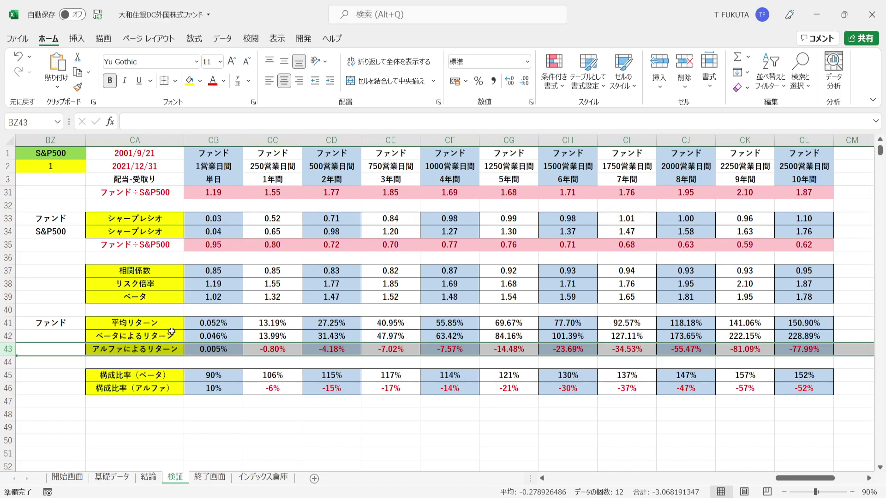
Inspect the one-year formulas for ベータによるリターン in CC42 and アルファによるリターン in CC43, leaving both unedited
{"action": "left_click", "coordinate": [248, 336]}
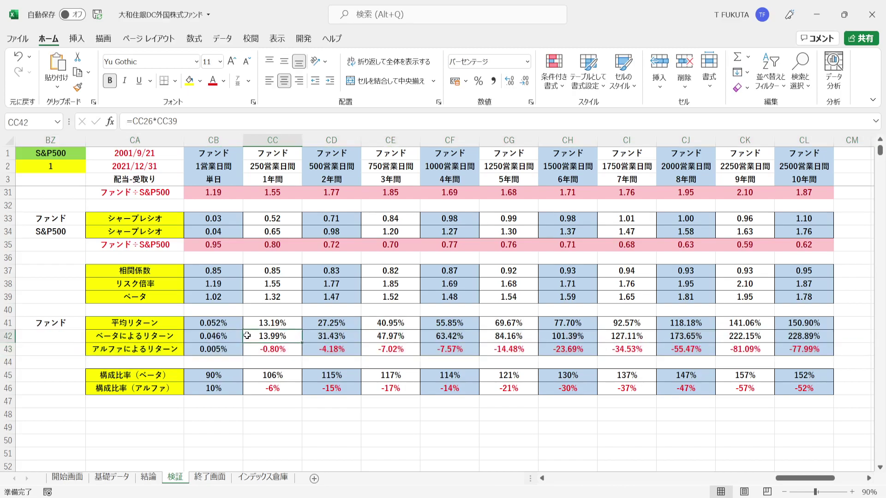
{"action": "double_click", "coordinate": [247, 335]}
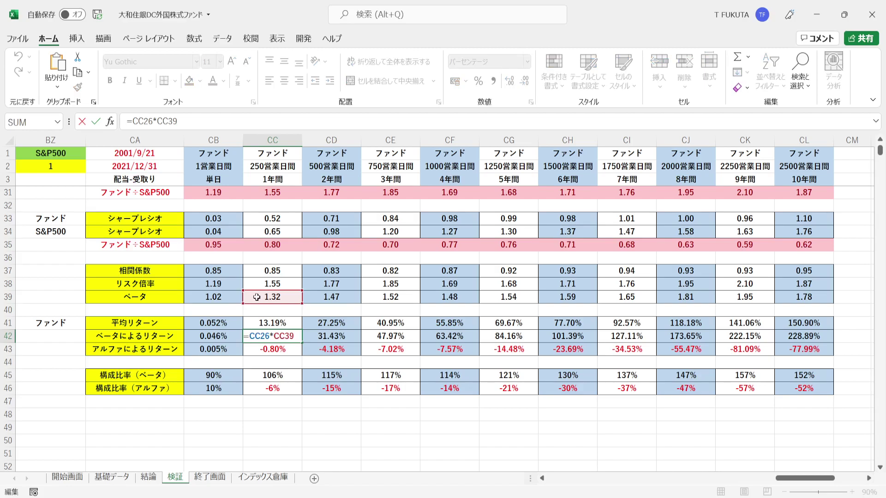
{"action": "key", "text": "Escape"}
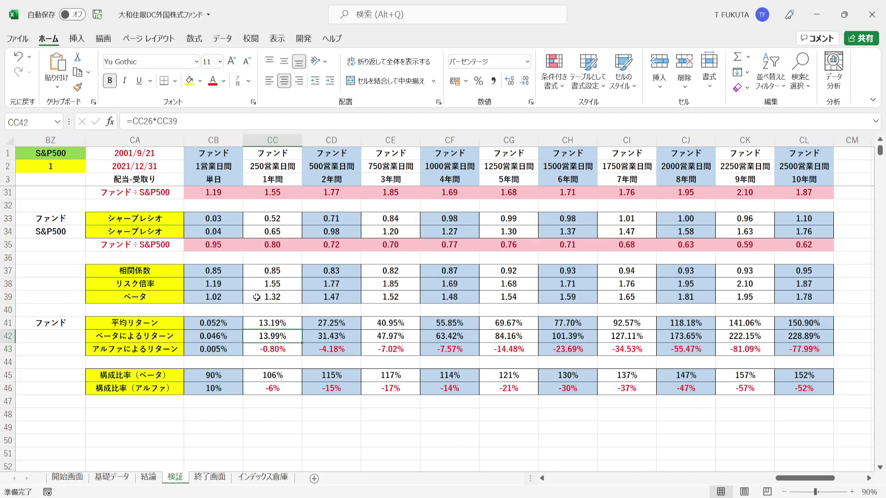
{"action": "left_click", "coordinate": [253, 349]}
{"action": "double_click", "coordinate": [254, 349]}
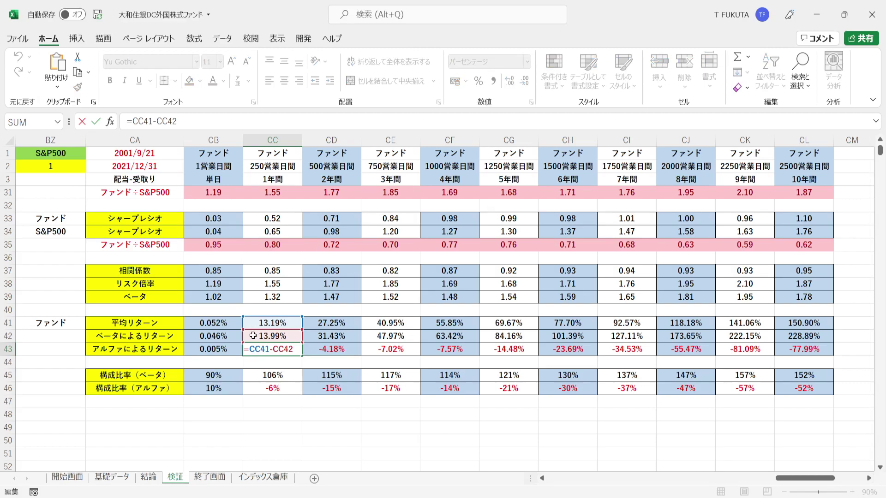
{"action": "key", "text": "Escape"}
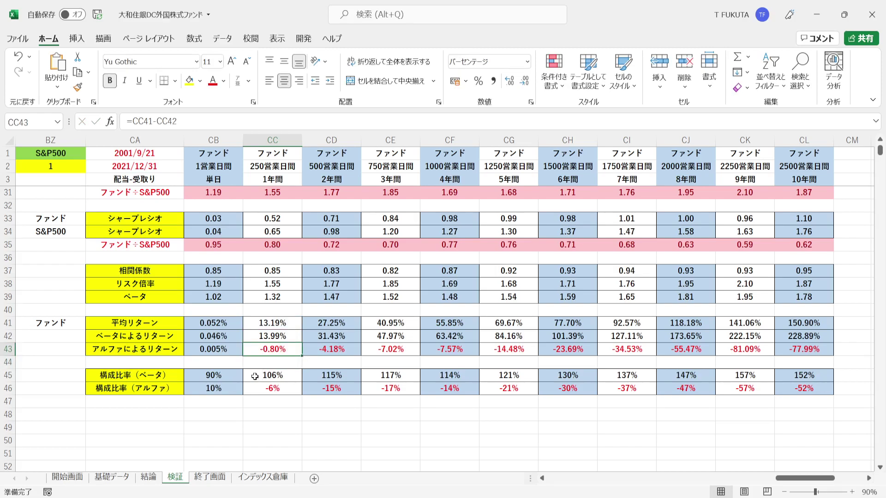
Check the one-year return components in CC42:CC43 against CC41, and inspect the 構成比率 formulas in CC45 and CC46
{"action": "left_click_drag", "start_coordinate": [256, 377], "coordinate": [252, 386]}
{"action": "left_click_drag", "start_coordinate": [251, 336], "coordinate": [252, 349]}
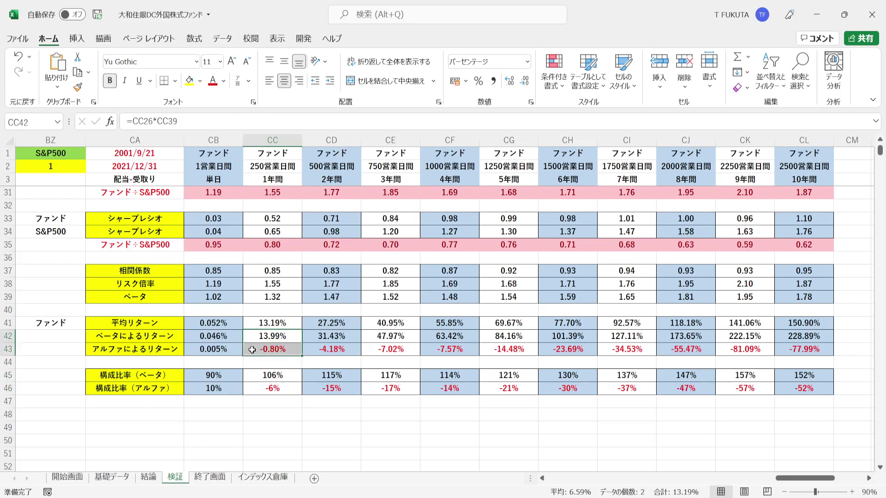
{"action": "left_click", "coordinate": [251, 325]}
{"action": "left_click", "coordinate": [251, 375]}
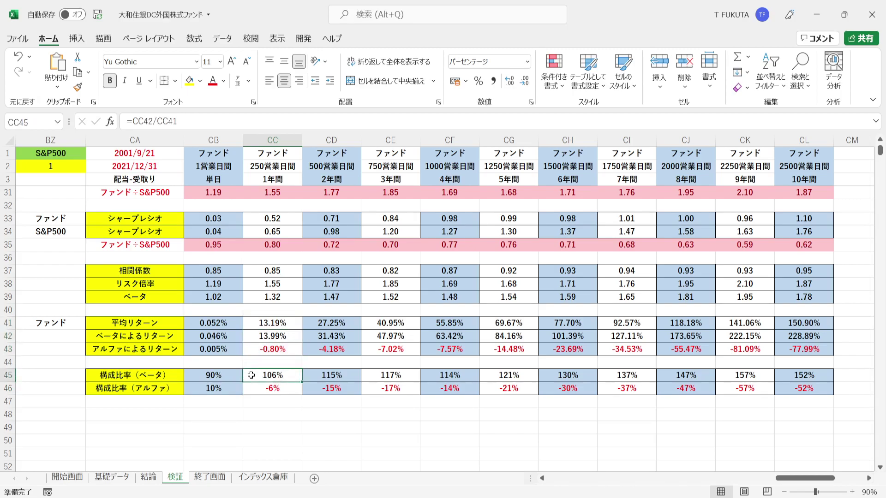
{"action": "key", "text": "Down"}
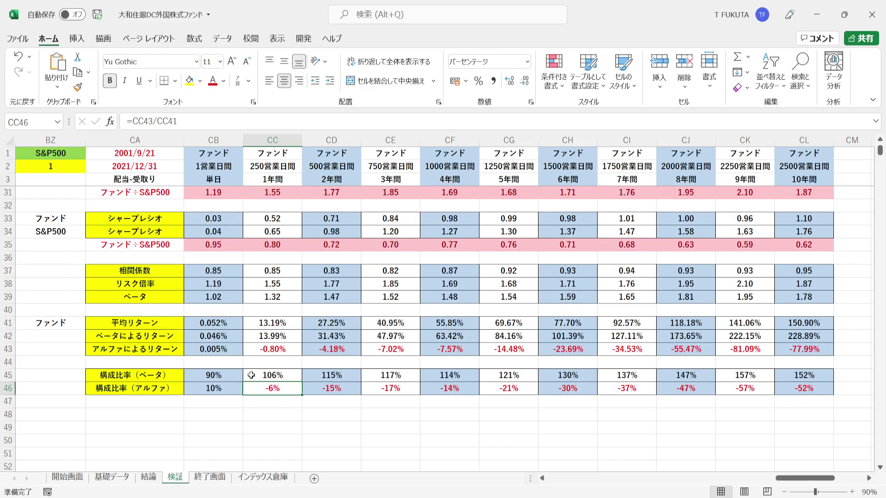
Compare アルファによるリターン in CC43:CL43 with 平均リターン in CC41:CL41 and ベータによるリターン in CC42:CL42
{"action": "left_click", "coordinate": [251, 338]}
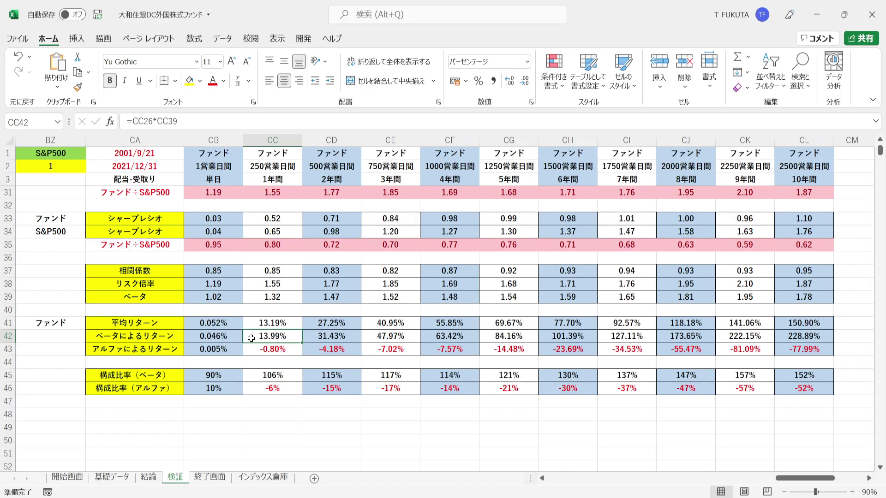
{"action": "left_click", "coordinate": [250, 348]}
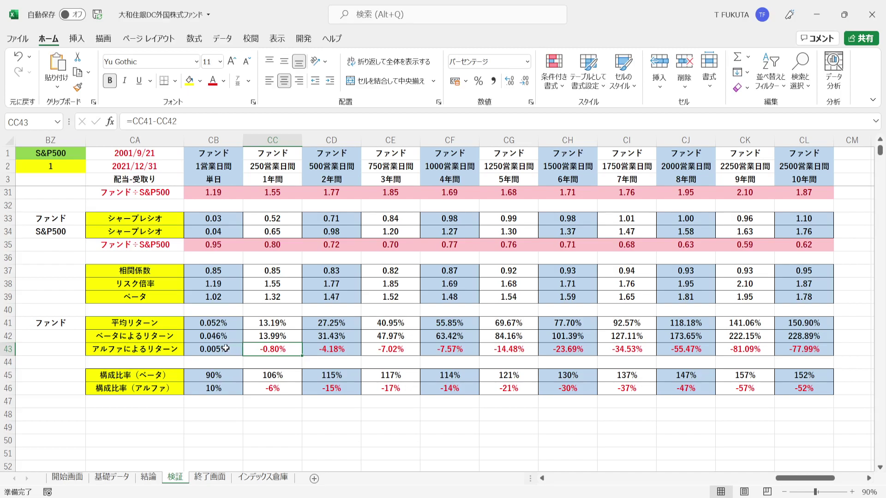
{"action": "key", "text": "shift+Right"}
{"action": "key", "text": "shift+Right"}
{"action": "key", "text": "shift+Right"}
{"action": "key", "text": "shift+Right"}
{"action": "key", "text": "shift+Right"}
{"action": "key", "text": "shift+Right"}
{"action": "key", "text": "shift+Right"}
{"action": "key", "text": "shift+Right"}
{"action": "key", "text": "shift+Right"}
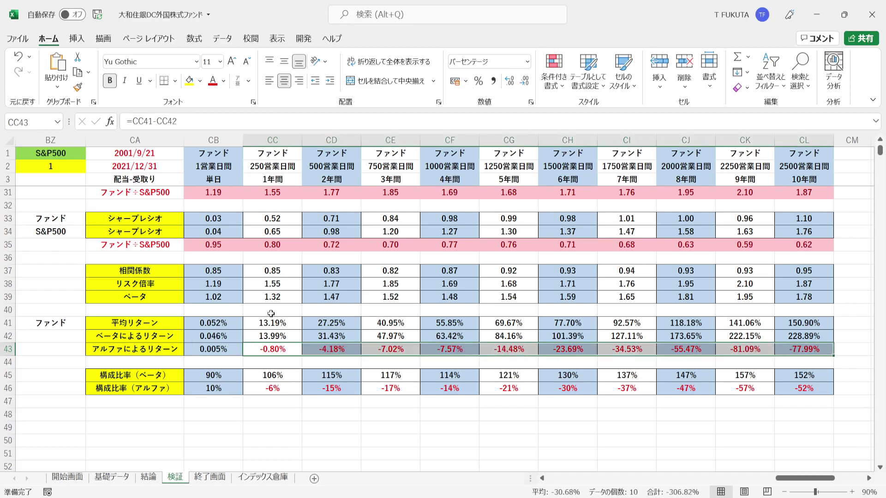
{"action": "left_click_drag", "start_coordinate": [247, 323], "coordinate": [780, 324]}
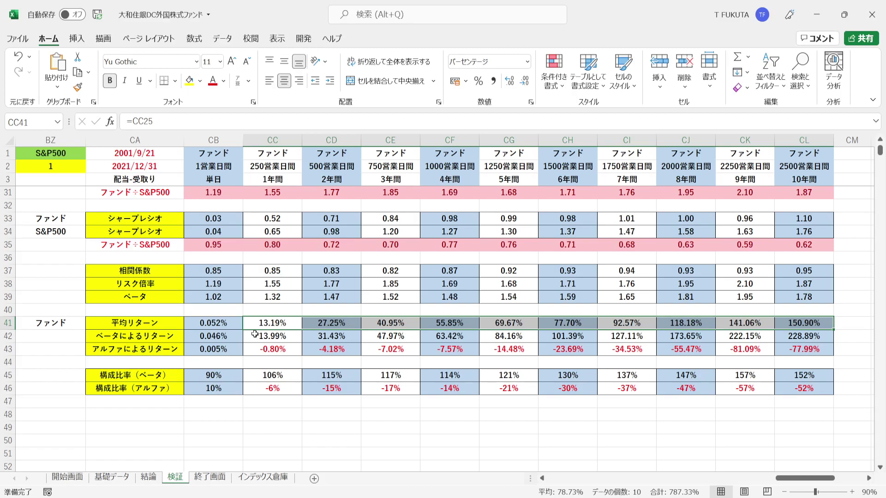
{"action": "left_click_drag", "start_coordinate": [253, 336], "coordinate": [786, 336]}
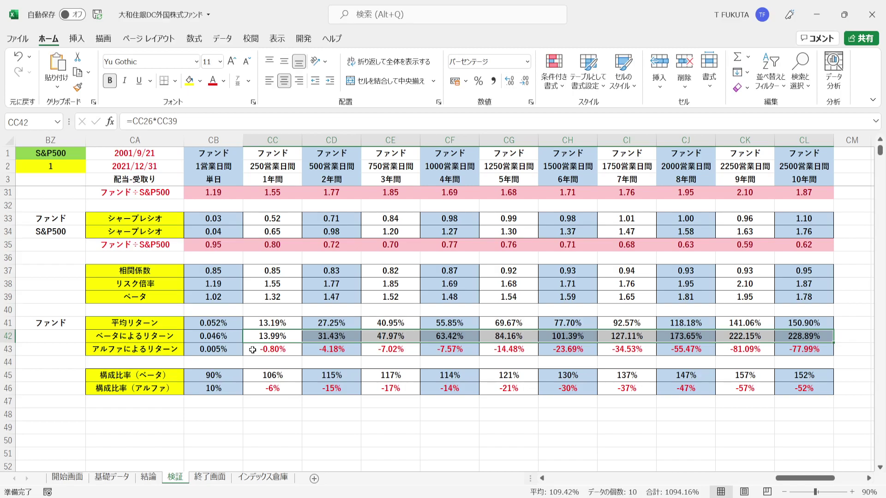
Examine the single-day return breakdown in CB41:CB43 and the ベータ and アルファ 構成比率 in CB45:CB46
{"action": "left_click", "coordinate": [216, 134]}
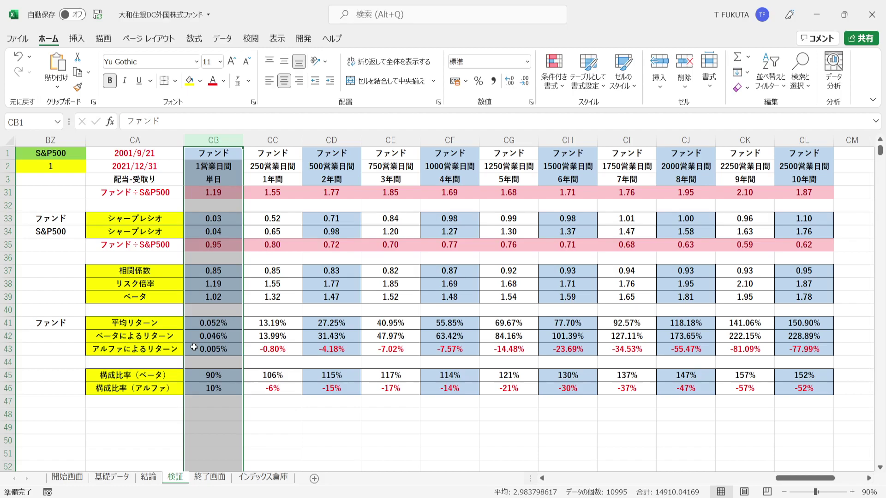
{"action": "left_click", "coordinate": [190, 326]}
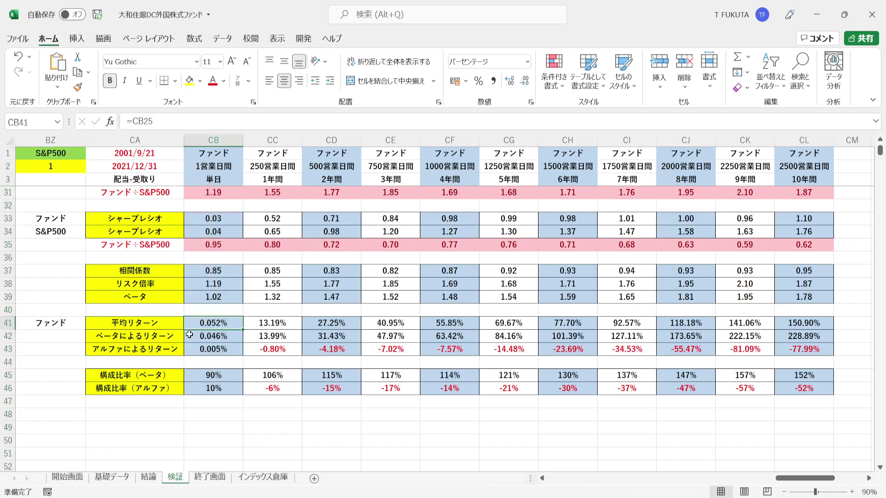
{"action": "left_click", "coordinate": [189, 334]}
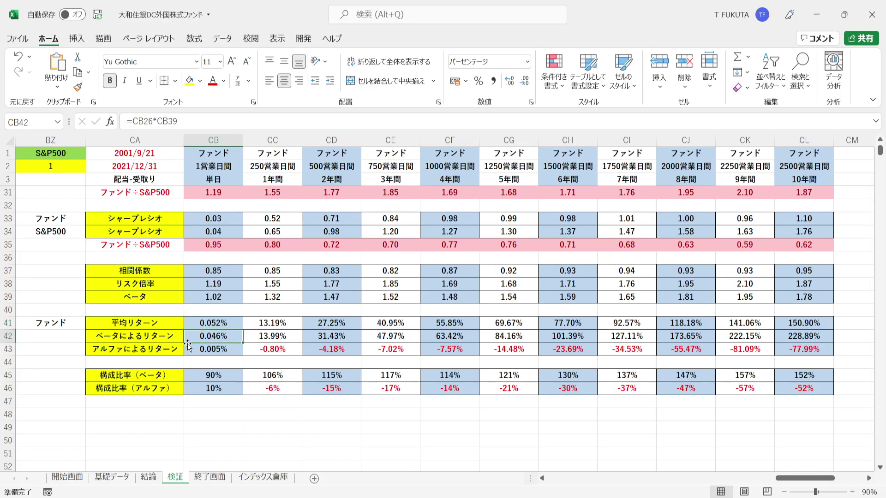
{"action": "left_click", "coordinate": [186, 351]}
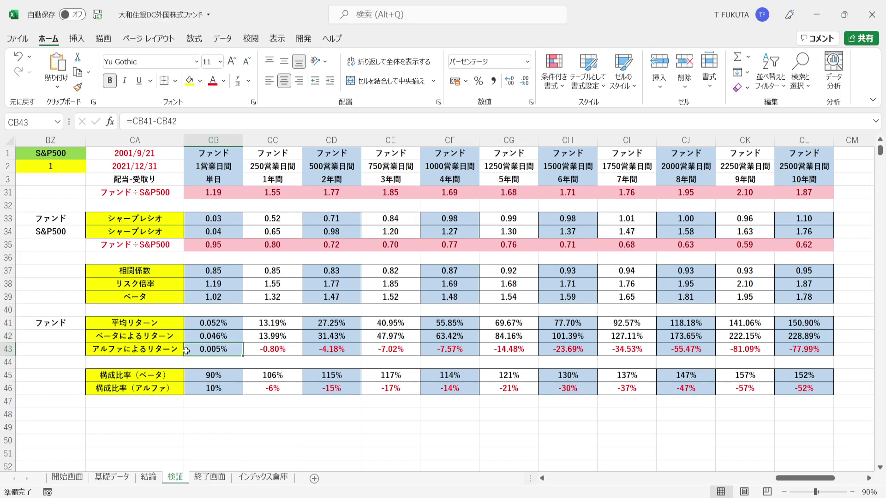
{"action": "left_click", "coordinate": [190, 376]}
{"action": "key", "text": "Down"}
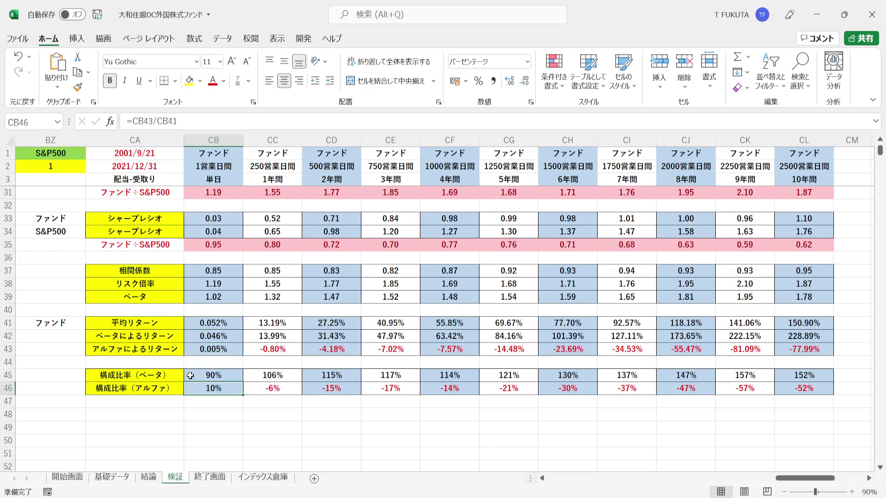
{"action": "left_click", "coordinate": [190, 350]}
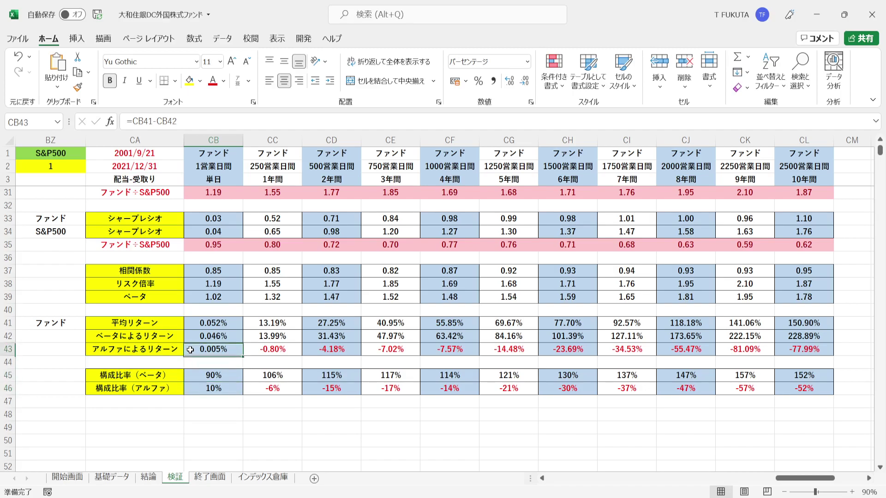
Revisit the one- to ten-year returns in CC41:CL43 row by row, and review the アルファ 構成比率 in CC46:CL46
{"action": "left_click_drag", "start_coordinate": [249, 350], "coordinate": [803, 350]}
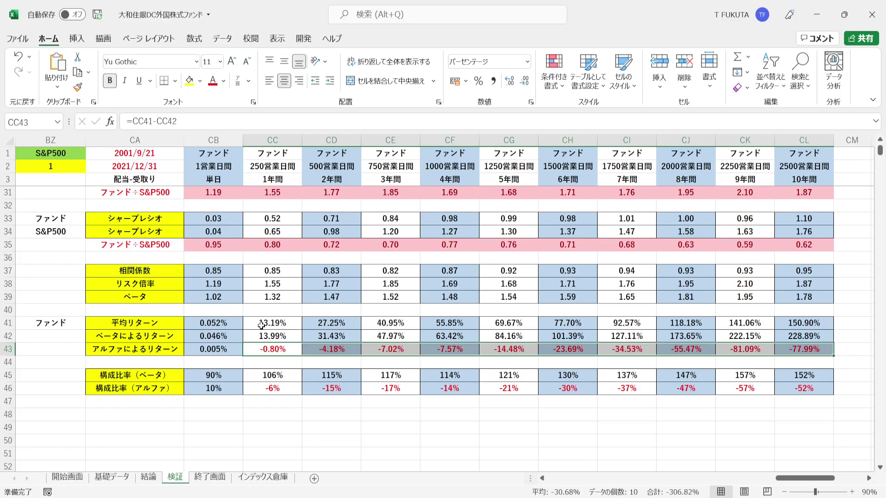
{"action": "left_click", "coordinate": [275, 334]}
{"action": "left_click_drag", "start_coordinate": [275, 334], "coordinate": [779, 336]}
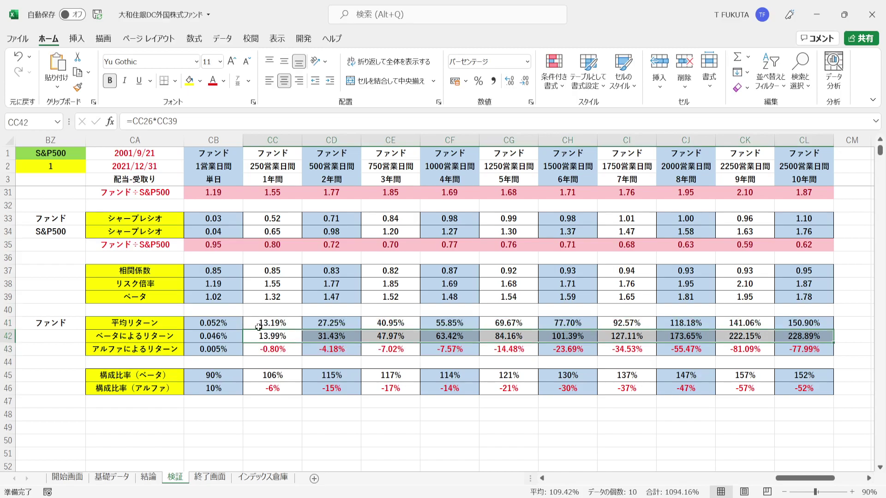
{"action": "left_click_drag", "start_coordinate": [249, 325], "coordinate": [807, 324]}
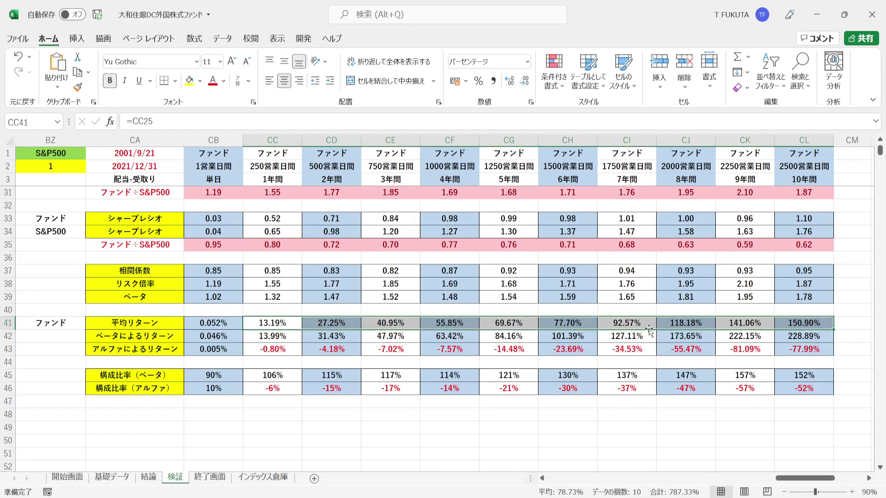
{"action": "left_click_drag", "start_coordinate": [649, 330], "coordinate": [805, 350]}
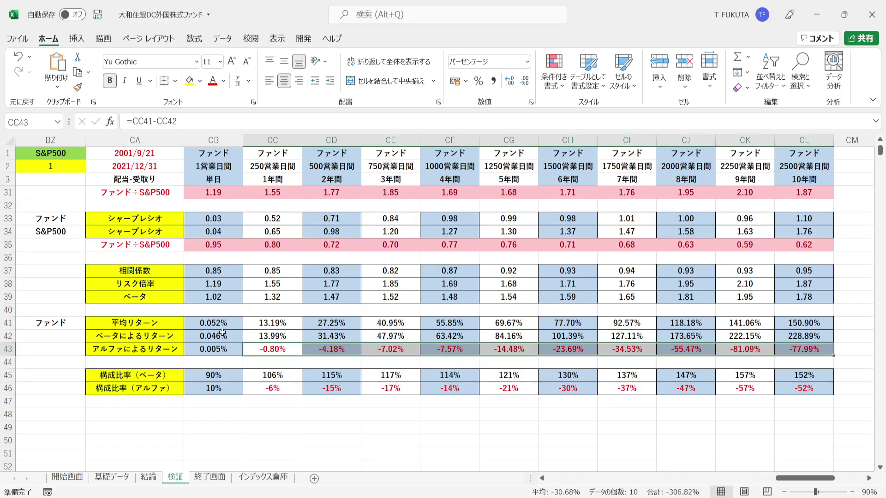
{"action": "left_click_drag", "start_coordinate": [257, 323], "coordinate": [779, 323]}
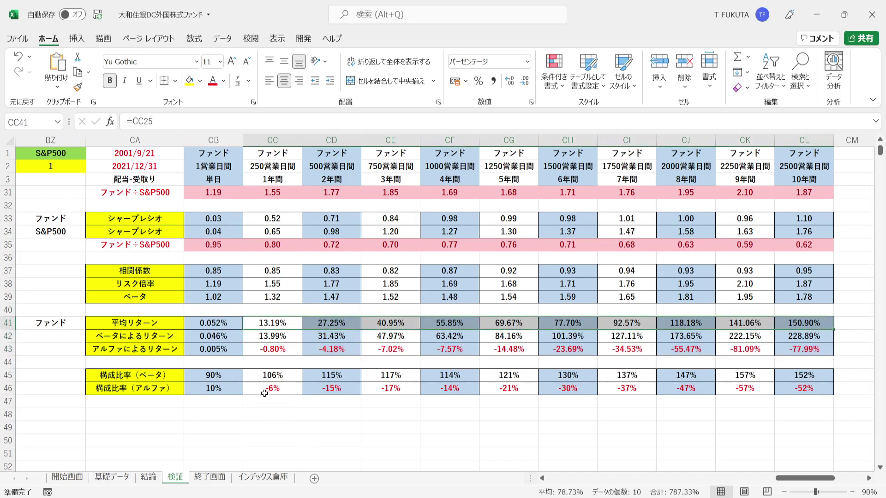
{"action": "left_click_drag", "start_coordinate": [257, 390], "coordinate": [781, 397]}
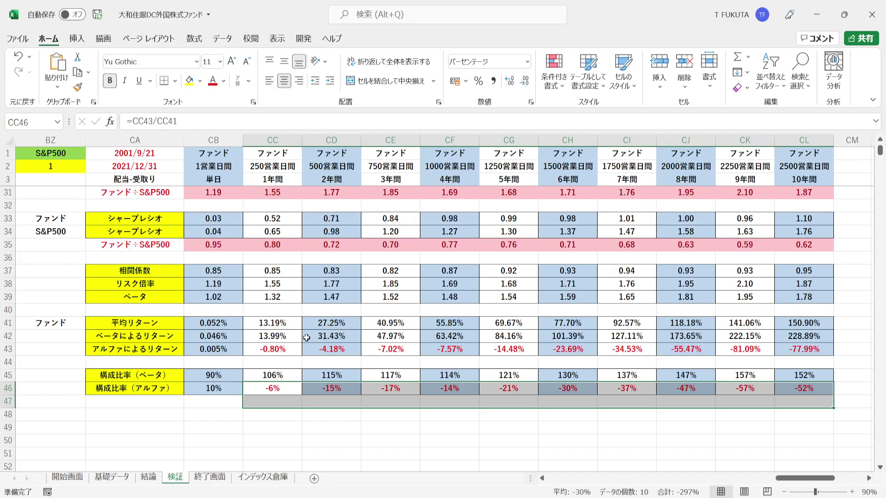
Relate the one-year 相関係数 and リスク倍率 in CC37:CC38 to the ベータ and アルファ return rows CC42:CL43
{"action": "left_click_drag", "start_coordinate": [259, 270], "coordinate": [264, 289]}
{"action": "left_click_drag", "start_coordinate": [250, 337], "coordinate": [806, 339]}
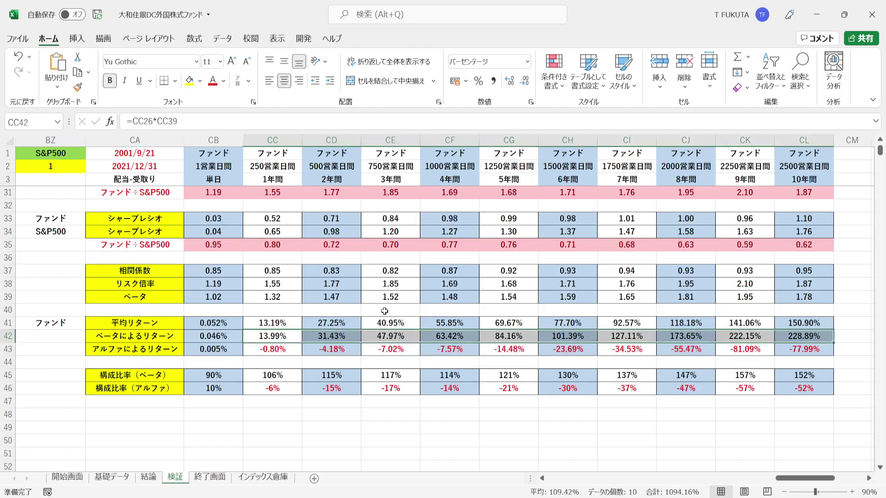
{"action": "left_click", "coordinate": [254, 351]}
{"action": "left_click_drag", "start_coordinate": [254, 351], "coordinate": [808, 351]}
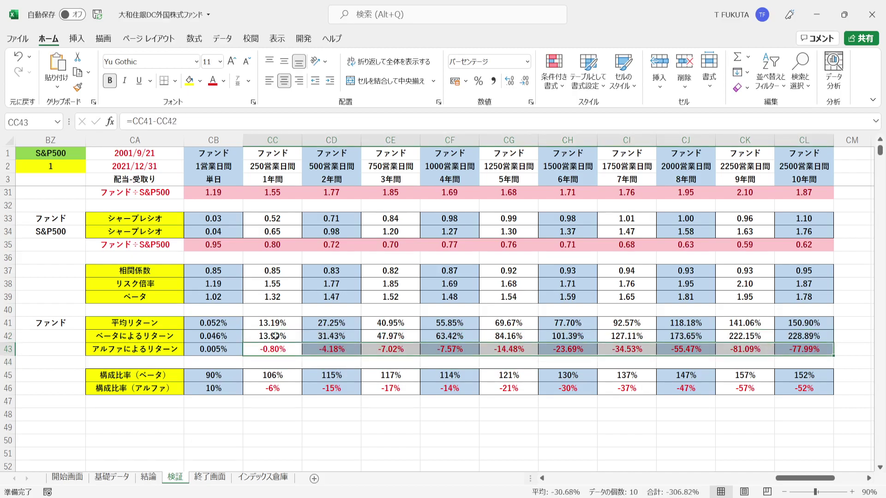
Return to BZ20 above the summary table to bring the サンプル数, 平均リターン and 標準偏差 rows back into view
{"action": "left_click", "coordinate": [67, 302]}
{"action": "left_click", "coordinate": [63, 206]}
{"action": "key", "text": "Up"}
{"action": "key", "text": "Up"}
{"action": "key", "text": "Up"}
{"action": "key", "text": "Up"}
{"action": "key", "text": "Up"}
{"action": "key", "text": "Up"}
{"action": "key", "text": "Up"}
{"action": "key", "text": "Up"}
{"action": "key", "text": "Up"}
{"action": "key", "text": "Up"}
{"action": "key", "text": "Up"}
{"action": "key", "text": "Up"}
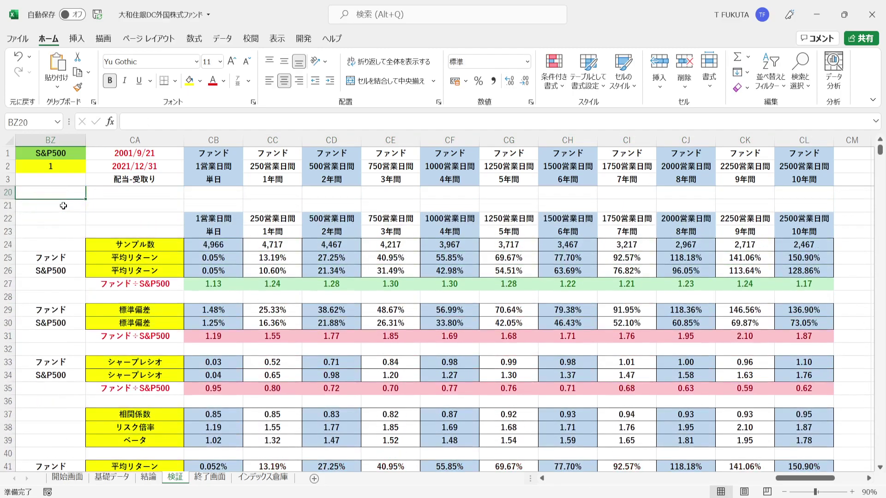
Switch the comparison index to NASDAQ100 by setting the index number in BZ2 to 2
{"action": "left_click", "coordinate": [57, 169]}
{"action": "type", "text": "2"}
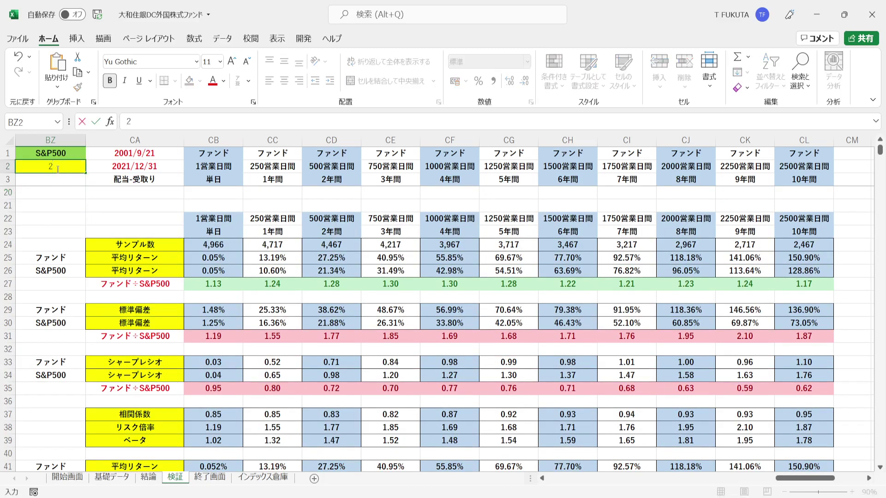
{"action": "key", "text": "Return"}
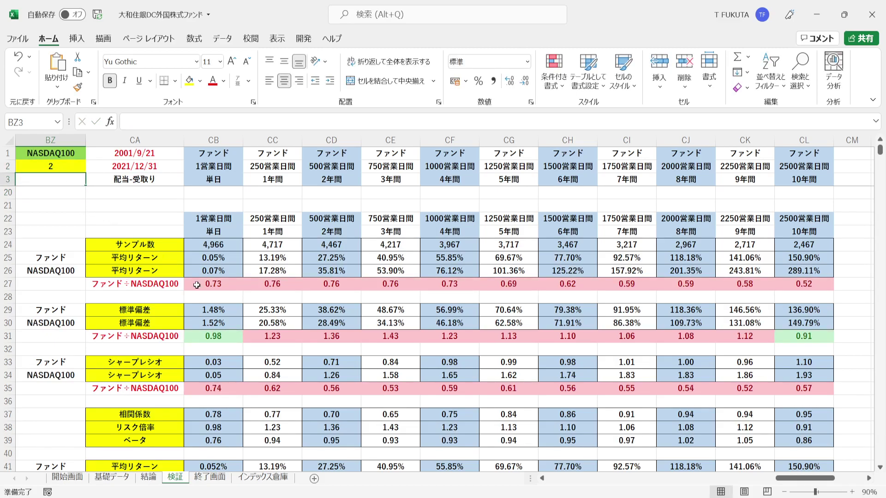
Review the ファンド÷NASDAQ100 ratio rows for 平均リターン, 標準偏差 and シャープレシオ (rows 27, 31 and 35) across all periods
{"action": "left_click_drag", "start_coordinate": [197, 286], "coordinate": [272, 284]}
{"action": "left_click_drag", "start_coordinate": [539, 301], "coordinate": [793, 283]}
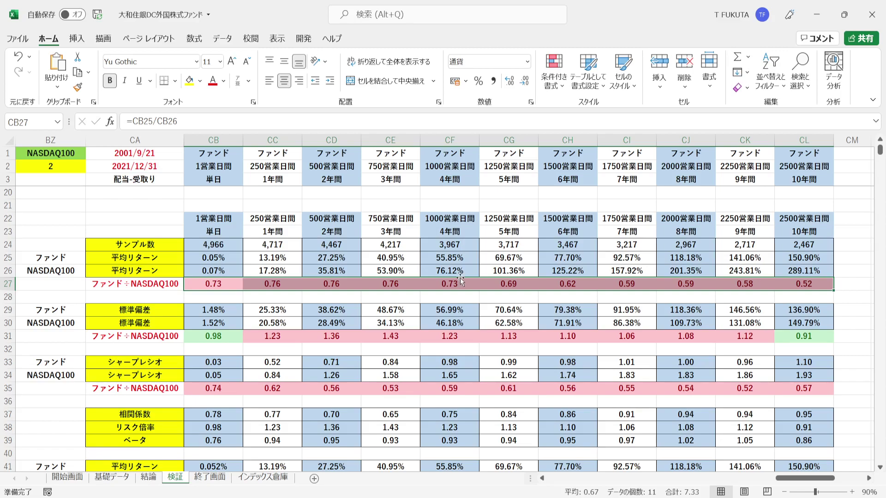
{"action": "left_click_drag", "start_coordinate": [170, 313], "coordinate": [185, 318]}
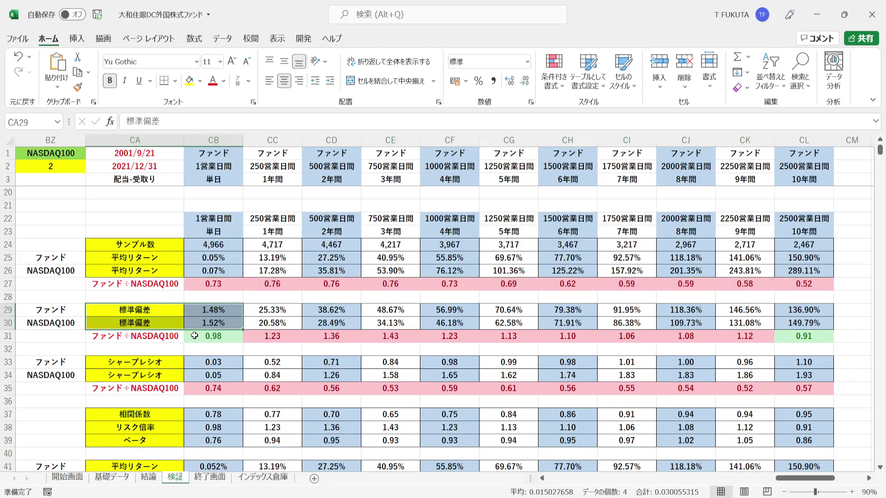
{"action": "left_click", "coordinate": [195, 334]}
{"action": "left_click", "coordinate": [788, 334]}
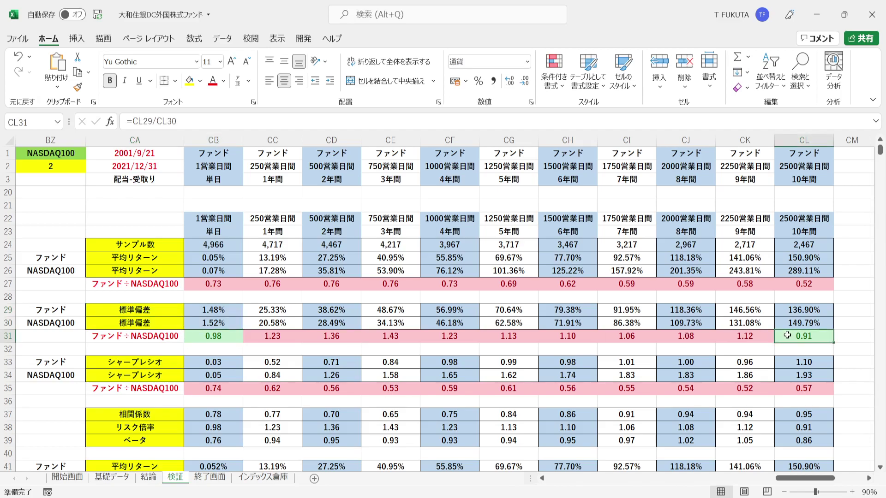
{"action": "left_click_drag", "start_coordinate": [252, 336], "coordinate": [727, 335]}
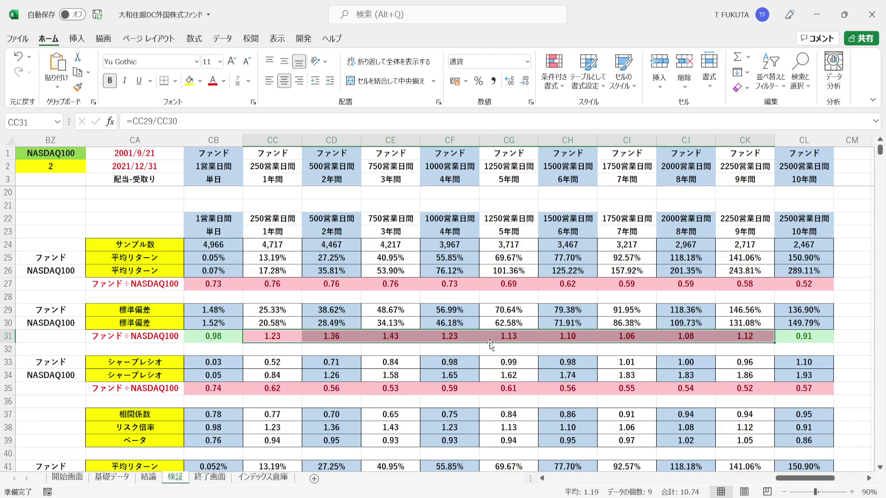
{"action": "left_click", "coordinate": [171, 365]}
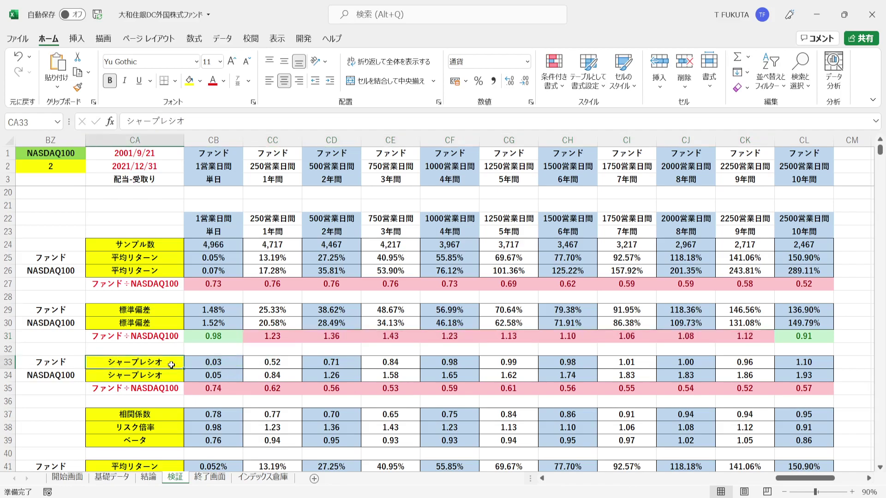
{"action": "left_click_drag", "start_coordinate": [199, 390], "coordinate": [800, 390]}
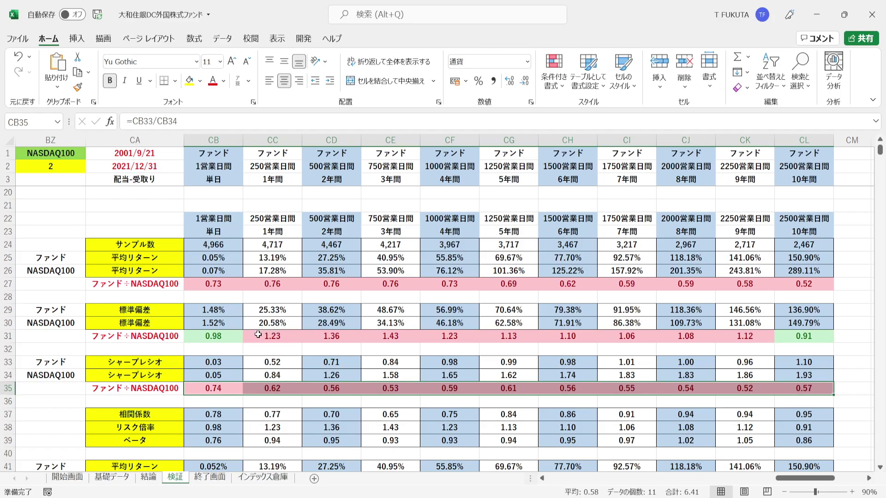
Compare the single-day and ten-year ファンド÷NASDAQ100 ratios in columns CB and CL for rows 31, 27 and 35
{"action": "left_click", "coordinate": [225, 337]}
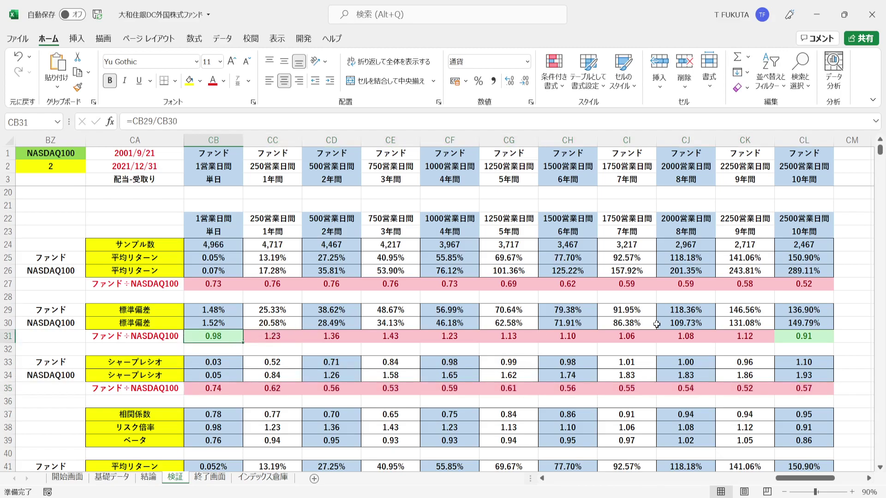
{"action": "left_click", "coordinate": [794, 341]}
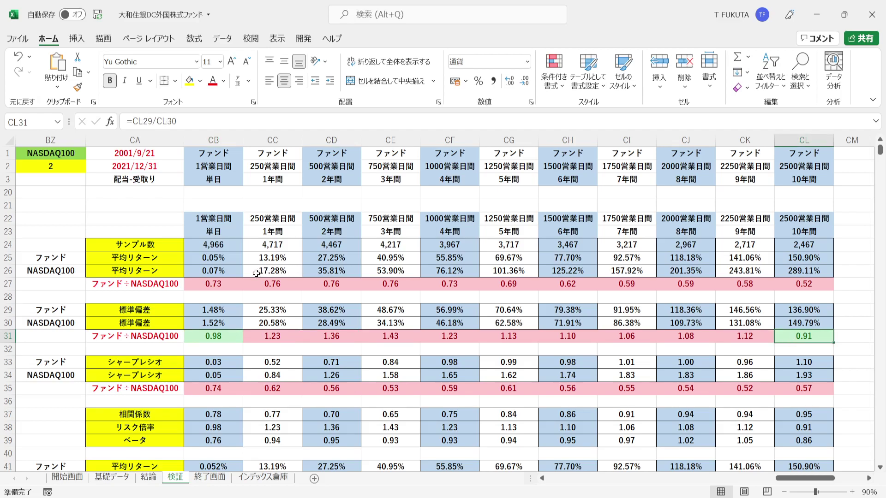
{"action": "left_click", "coordinate": [227, 283]}
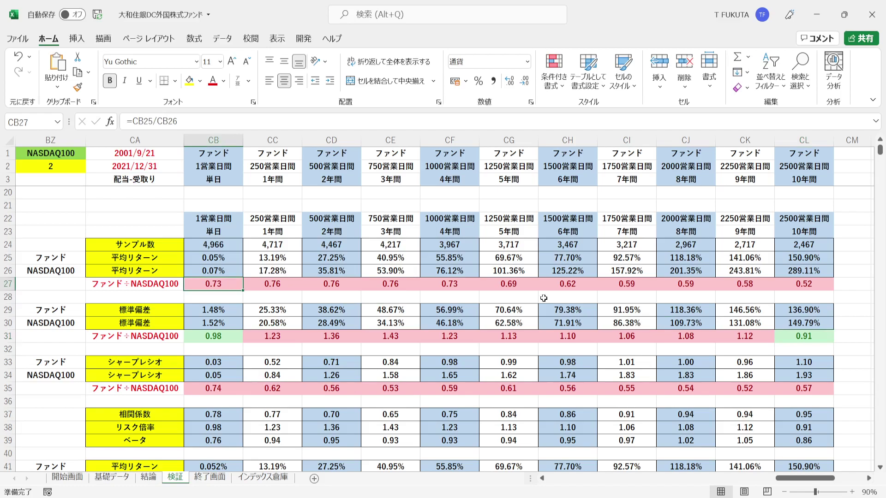
{"action": "left_click", "coordinate": [793, 282]}
{"action": "left_click", "coordinate": [786, 387]}
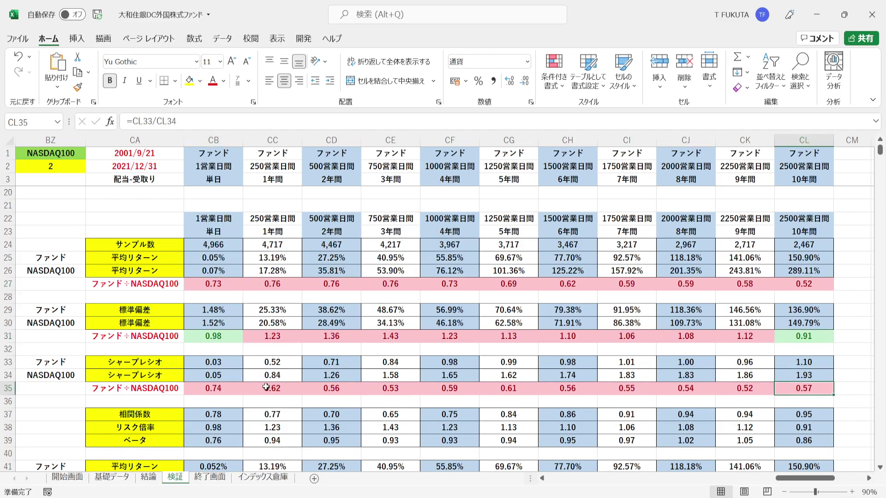
{"action": "left_click", "coordinate": [222, 388]}
Compare the one- to nine-year ファンド÷NASDAQ100 ratios in columns CC to CK across the risk, return and シャープレシオ rows
{"action": "left_click_drag", "start_coordinate": [257, 335], "coordinate": [645, 339]}
{"action": "left_click_drag", "start_coordinate": [282, 387], "coordinate": [733, 388]}
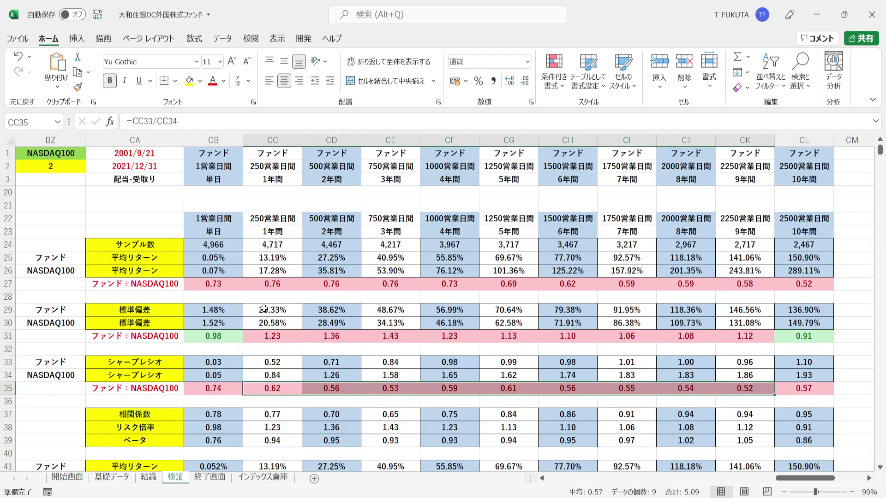
{"action": "left_click_drag", "start_coordinate": [261, 309], "coordinate": [390, 310]}
{"action": "left_click_drag", "start_coordinate": [261, 283], "coordinate": [390, 283]}
{"action": "left_click_drag", "start_coordinate": [451, 282], "coordinate": [748, 283]}
{"action": "left_click_drag", "start_coordinate": [253, 387], "coordinate": [512, 401]}
{"action": "left_click_drag", "start_coordinate": [587, 387], "coordinate": [745, 388]}
Examine the NASDAQ100 相関係数 in CB37:CL37, together with リスク倍率 and ベータ in CB38:CL39
{"action": "left_click", "coordinate": [173, 415]}
{"action": "left_click_drag", "start_coordinate": [195, 415], "coordinate": [802, 414]}
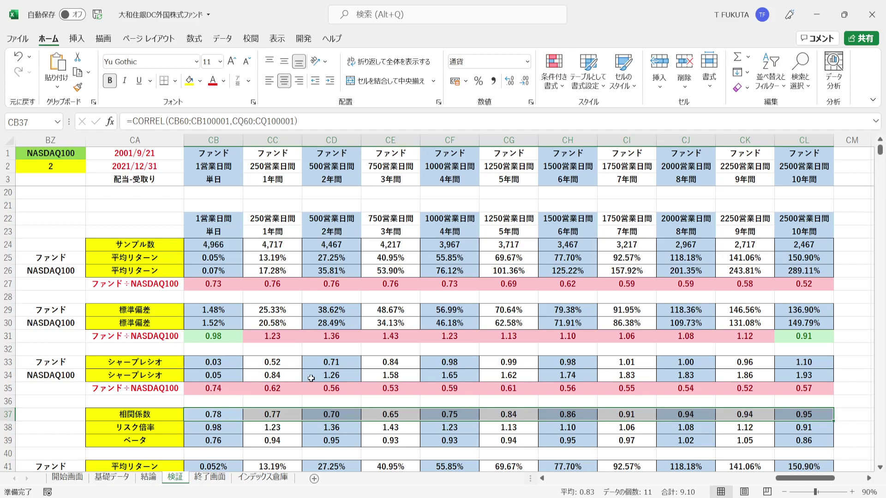
{"action": "left_click_drag", "start_coordinate": [161, 429], "coordinate": [782, 442]}
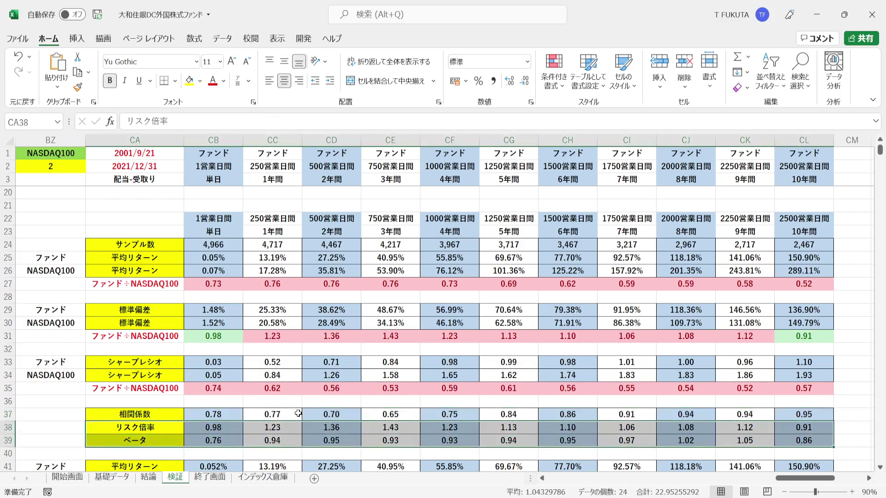
{"action": "left_click_drag", "start_coordinate": [203, 440], "coordinate": [785, 440]}
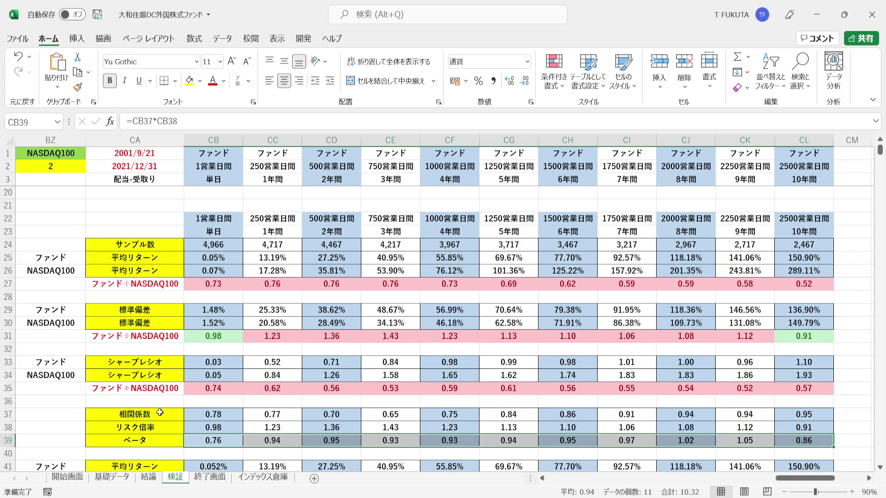
Review the NASDAQ100-based アルファによるリターン in CB43:CL43 against the fund's 平均リターン in CB41:CL41
{"action": "key", "text": "Down"}
{"action": "key", "text": "Down"}
{"action": "key", "text": "Down"}
{"action": "key", "text": "Down"}
{"action": "key", "text": "Down"}
{"action": "key", "text": "Down"}
{"action": "key", "text": "Down"}
{"action": "key", "text": "Down"}
{"action": "key", "text": "Down"}
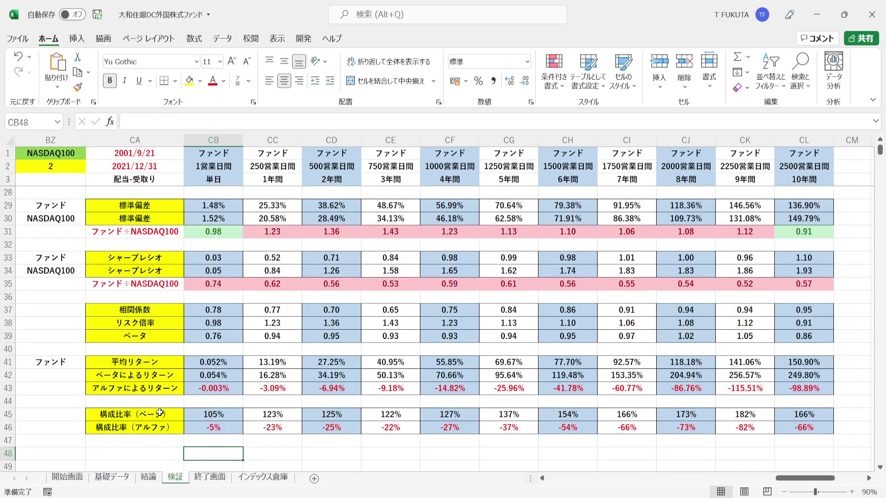
{"action": "key", "text": "Down"}
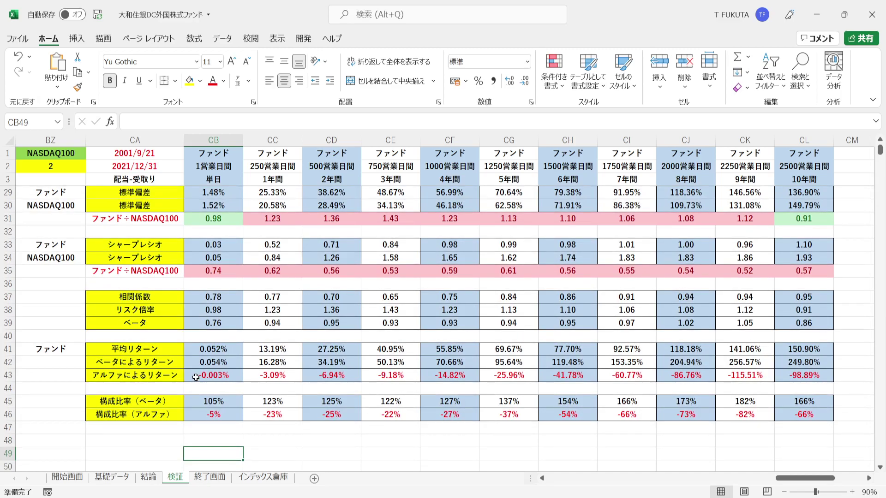
{"action": "left_click_drag", "start_coordinate": [195, 377], "coordinate": [795, 376]}
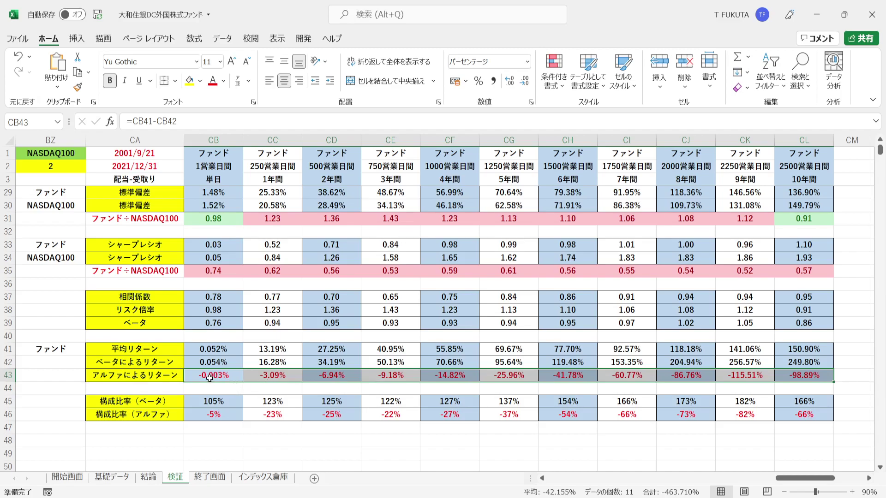
{"action": "left_click_drag", "start_coordinate": [196, 351], "coordinate": [815, 351]}
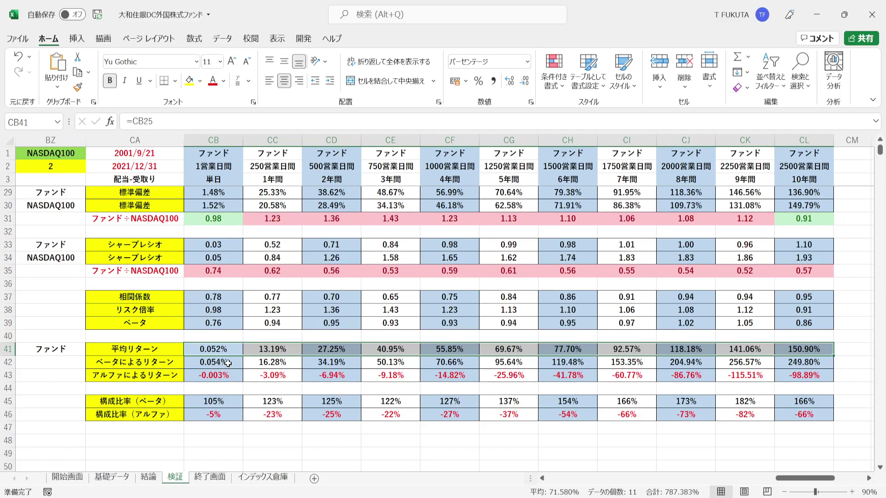
Relate the 相関係数 and リスク倍率 in CB37:CL38 to the NASDAQ100-based ベータ and アルファ returns in CB42:CL43
{"action": "left_click_drag", "start_coordinate": [232, 297], "coordinate": [207, 317]}
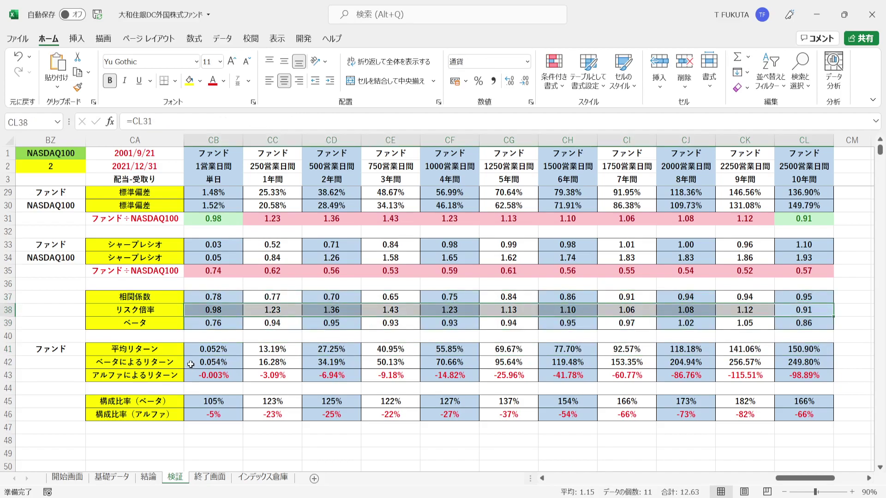
{"action": "left_click_drag", "start_coordinate": [191, 365], "coordinate": [273, 349]}
{"action": "left_click_drag", "start_coordinate": [598, 348], "coordinate": [782, 362]}
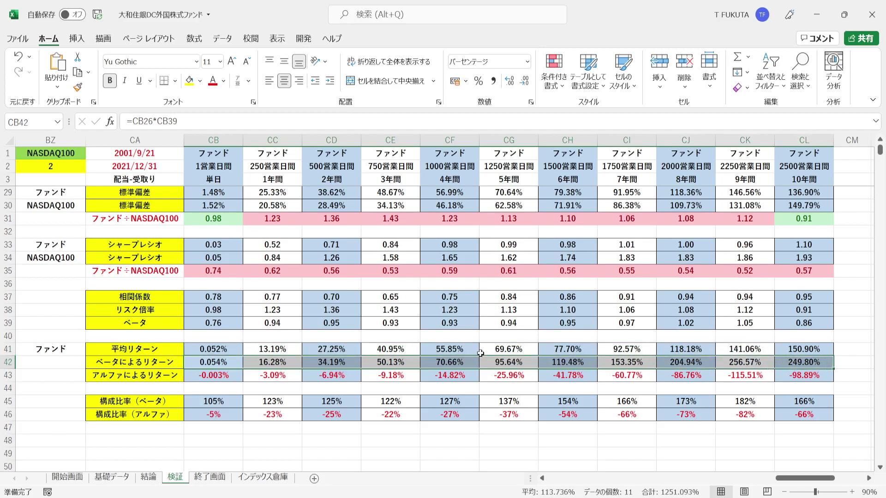
{"action": "left_click_drag", "start_coordinate": [229, 373], "coordinate": [791, 377]}
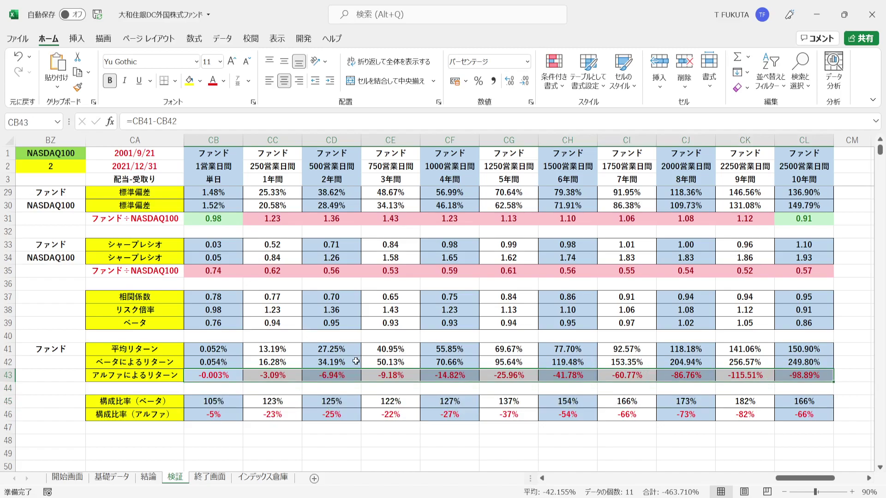
Switch the comparison index to STOXX50 by setting the index number in BZ2 to 3
{"action": "left_click", "coordinate": [69, 287]}
{"action": "key", "text": "Up"}
{"action": "key", "text": "Up"}
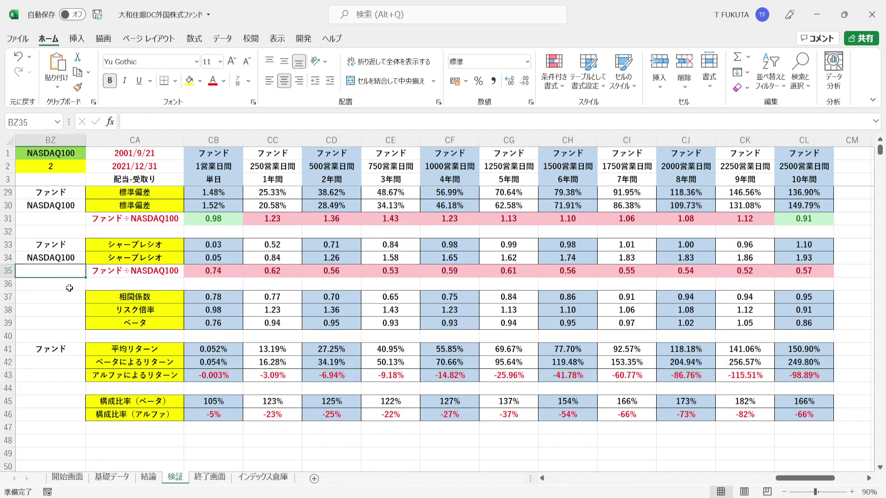
{"action": "key", "text": "Up"}
{"action": "key", "text": "Up"}
{"action": "key", "text": "Up"}
{"action": "key", "text": "Up"}
{"action": "key", "text": "Up"}
{"action": "key", "text": "Up"}
{"action": "key", "text": "Up"}
{"action": "key", "text": "Up"}
{"action": "key", "text": "Up"}
{"action": "key", "text": "Up"}
{"action": "key", "text": "Up"}
{"action": "key", "text": "Up"}
{"action": "key", "text": "Up"}
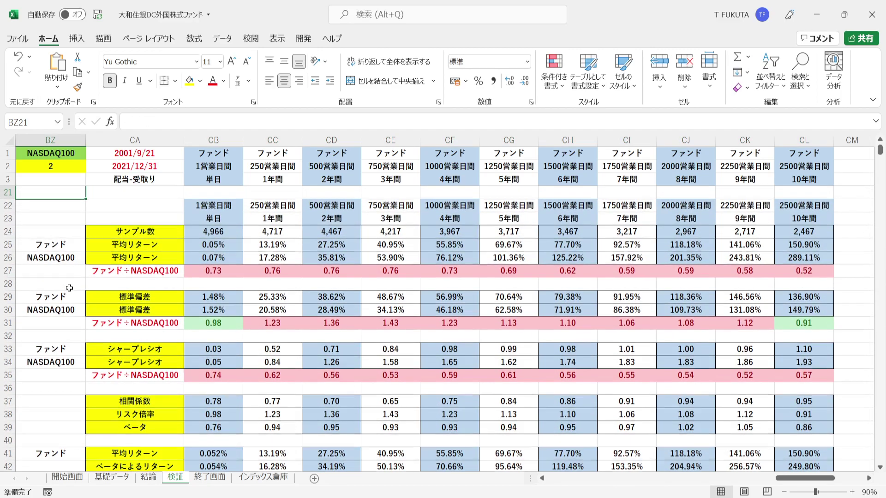
{"action": "key", "text": "Down"}
{"action": "key", "text": "Down"}
{"action": "key", "text": "Down"}
{"action": "key", "text": "Down"}
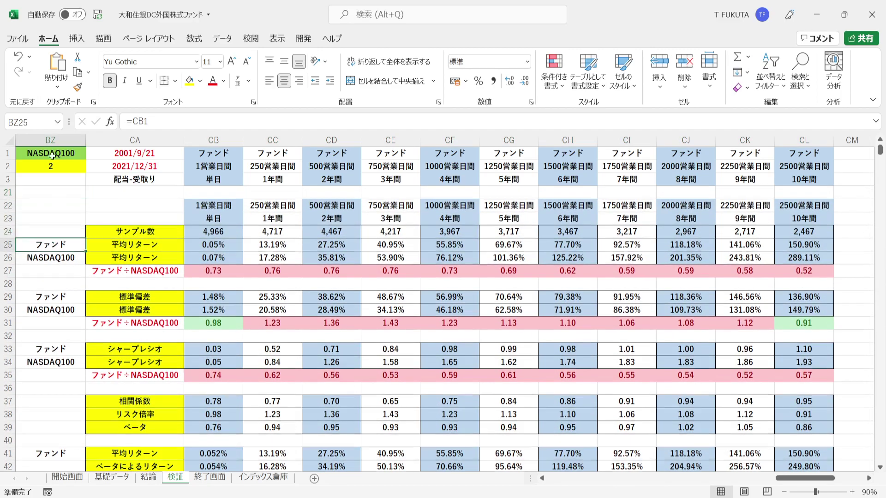
{"action": "left_click", "coordinate": [54, 167]}
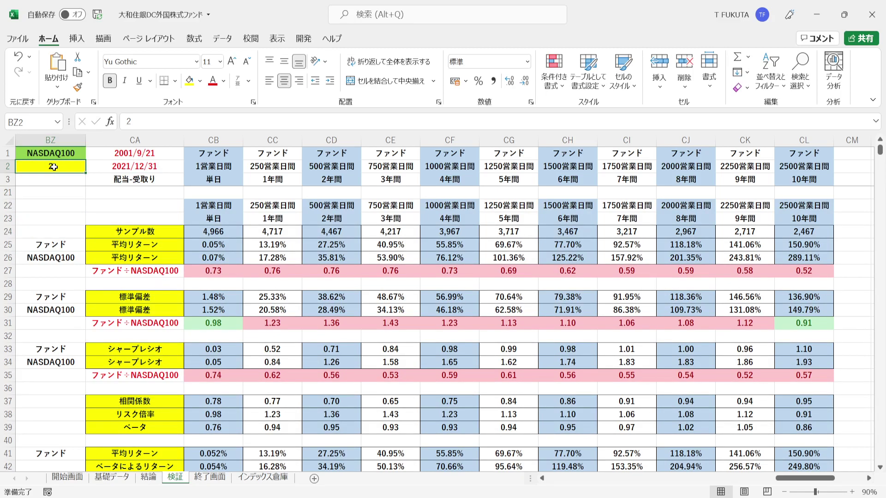
{"action": "type", "text": "3"}
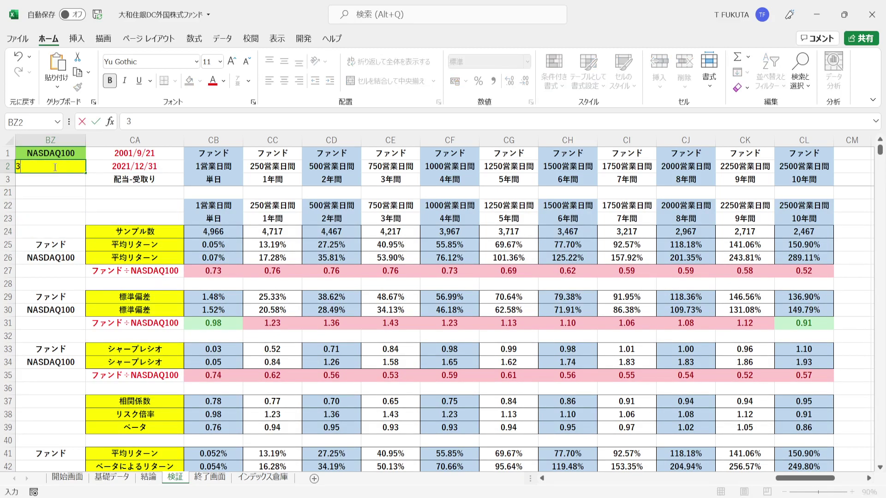
{"action": "key", "text": "Return"}
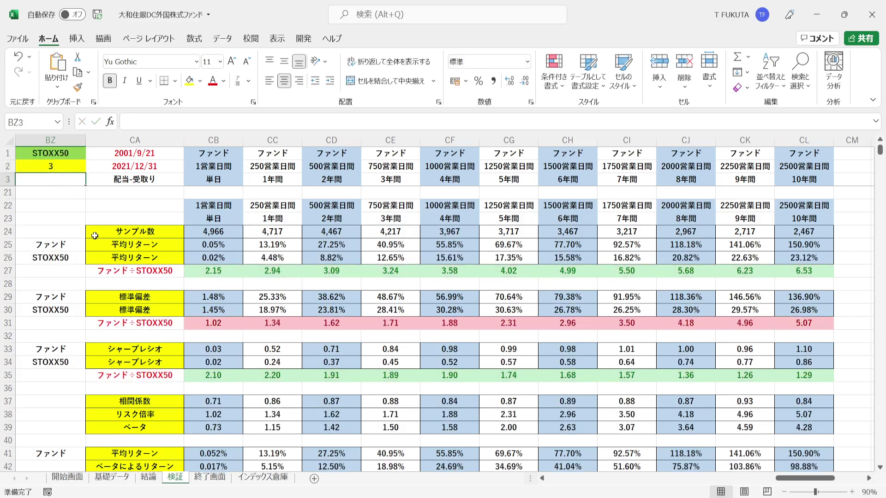
Review the ファンド÷STOXX50 ratios for 平均リターン in CB27:CL27 and for 標準偏差 in CB31:CL31
{"action": "left_click", "coordinate": [108, 245]}
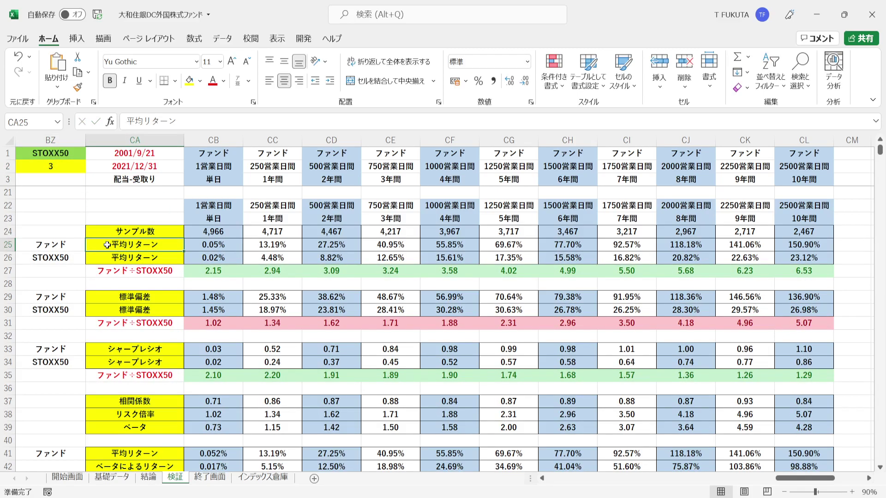
{"action": "left_click_drag", "start_coordinate": [190, 270], "coordinate": [787, 279]}
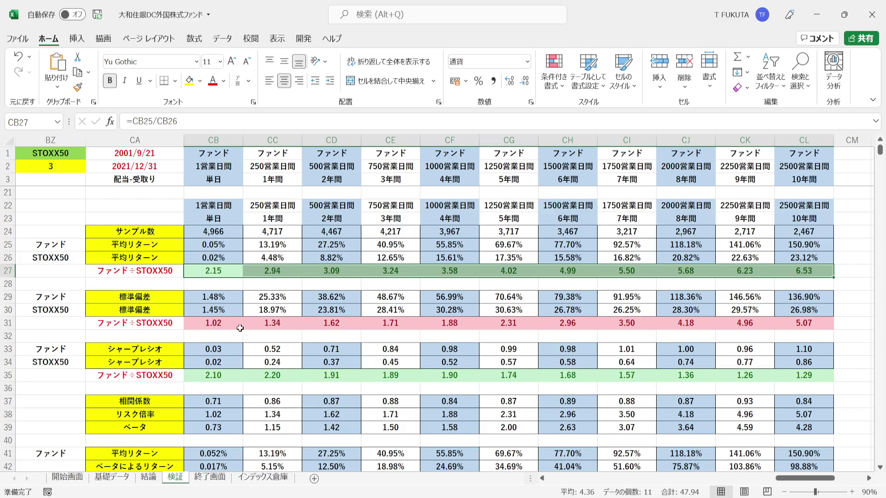
{"action": "left_click", "coordinate": [194, 324]}
{"action": "left_click_drag", "start_coordinate": [194, 324], "coordinate": [784, 324]}
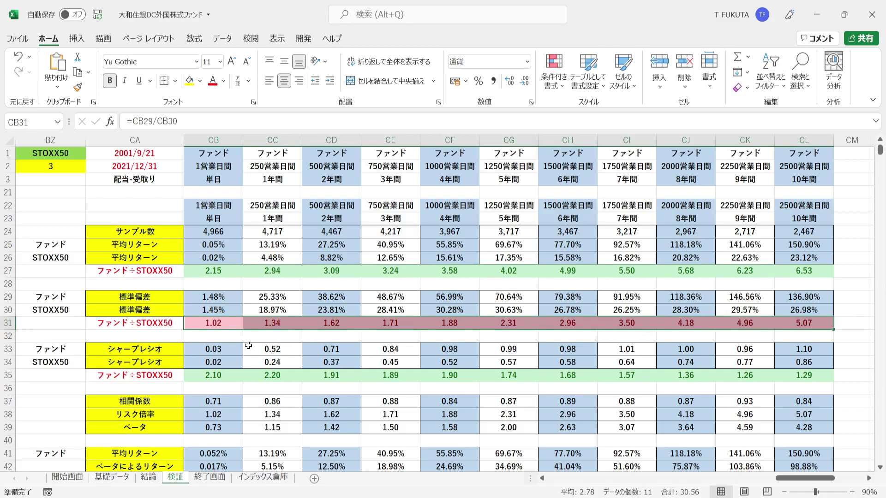
Weigh the ファンド÷STOXX50 シャープレシオ ratios in CB35:CL35 against the risk and return ratios in rows 31 and 27
{"action": "left_click", "coordinate": [165, 349]}
{"action": "left_click_drag", "start_coordinate": [194, 374], "coordinate": [786, 374]}
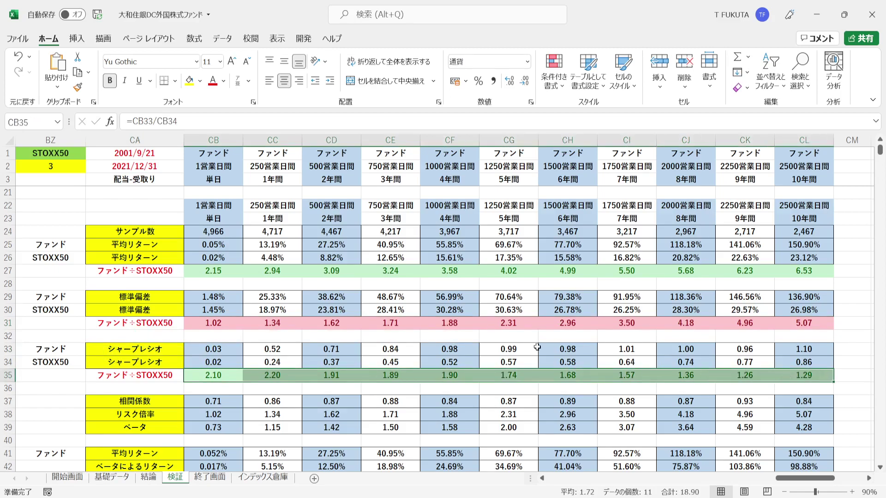
{"action": "left_click_drag", "start_coordinate": [195, 327], "coordinate": [801, 327]}
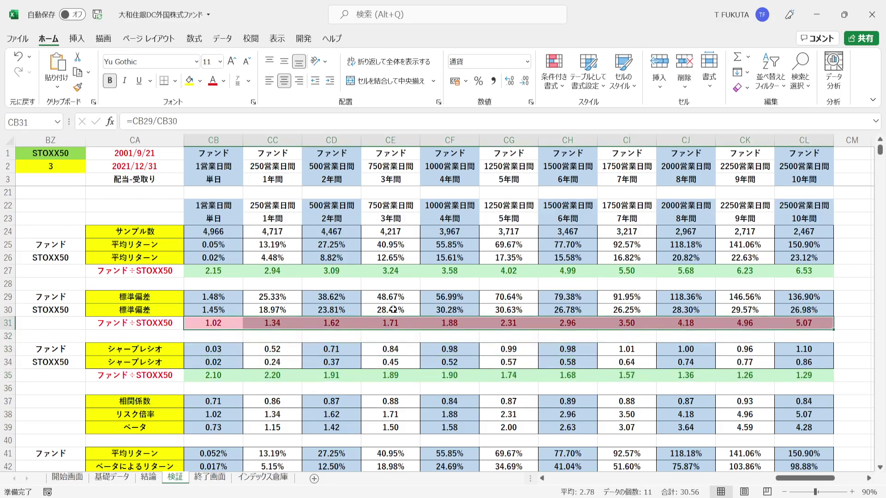
{"action": "left_click_drag", "start_coordinate": [223, 272], "coordinate": [805, 272]}
{"action": "left_click_drag", "start_coordinate": [229, 376], "coordinate": [805, 376]}
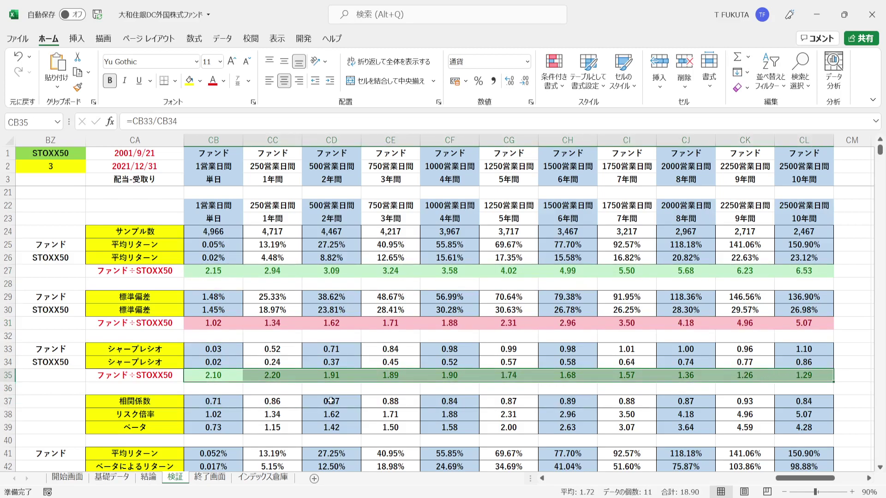
Examine how the STOXX50-based 相関係数 in CB37:CL37 and リスク倍率 in row 38 feed into the ベータ values in row 39
{"action": "left_click", "coordinate": [146, 405]}
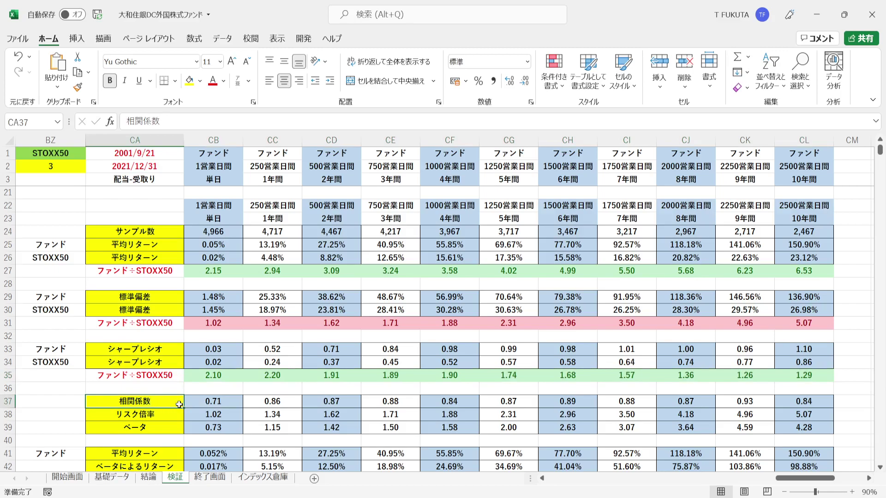
{"action": "left_click_drag", "start_coordinate": [203, 404], "coordinate": [794, 406]}
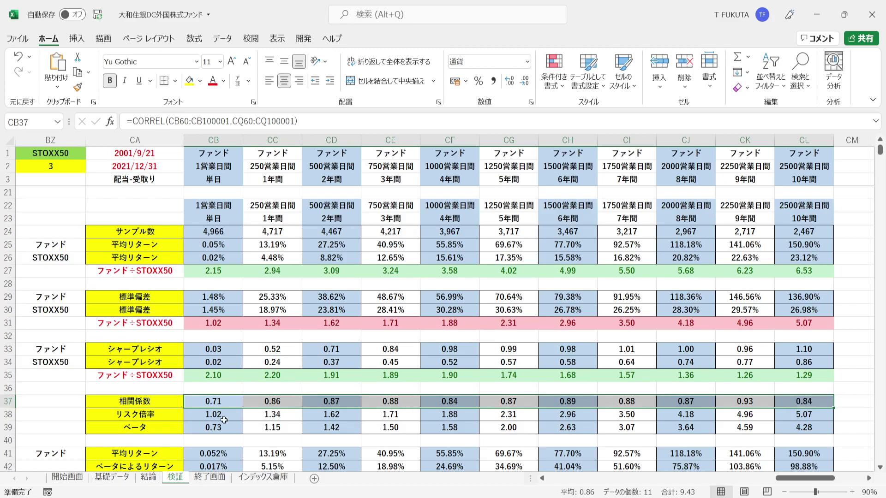
{"action": "left_click_drag", "start_coordinate": [214, 417], "coordinate": [344, 414]}
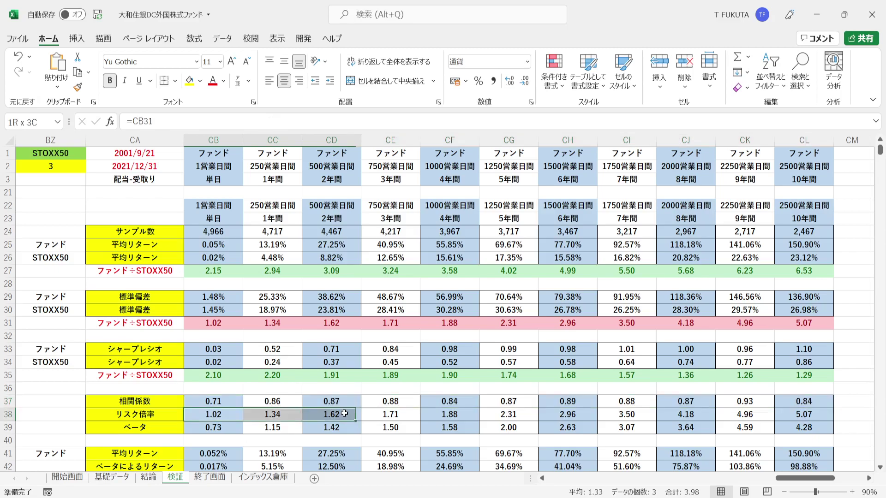
{"action": "left_click", "coordinate": [222, 427]}
{"action": "key", "text": "shift+Right"}
{"action": "key", "text": "shift+Right"}
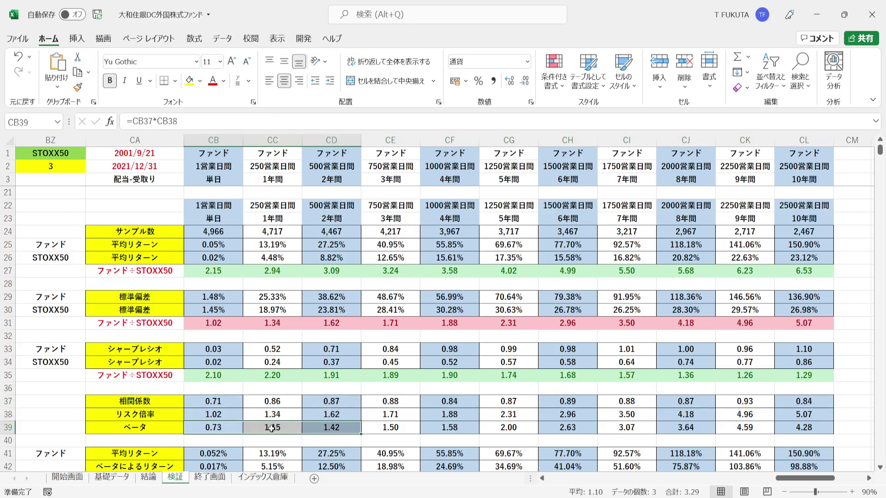
{"action": "left_click_drag", "start_coordinate": [515, 428], "coordinate": [789, 428]}
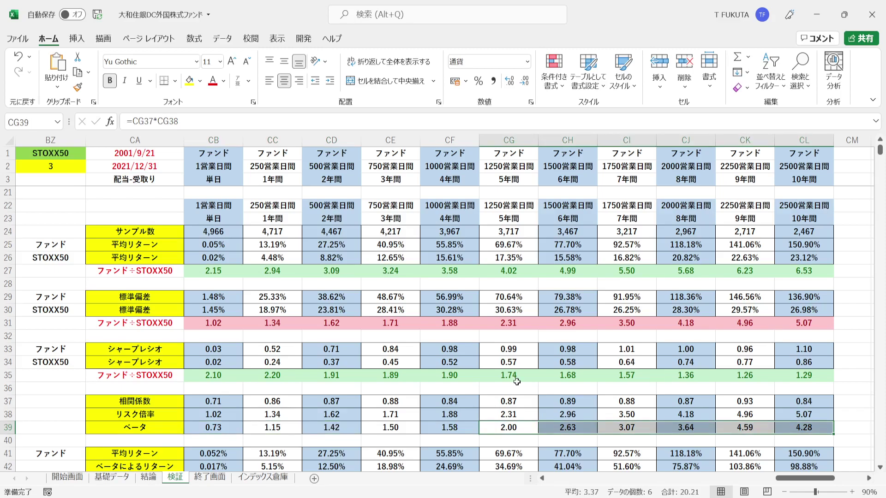
{"action": "left_click_drag", "start_coordinate": [797, 415], "coordinate": [450, 415]}
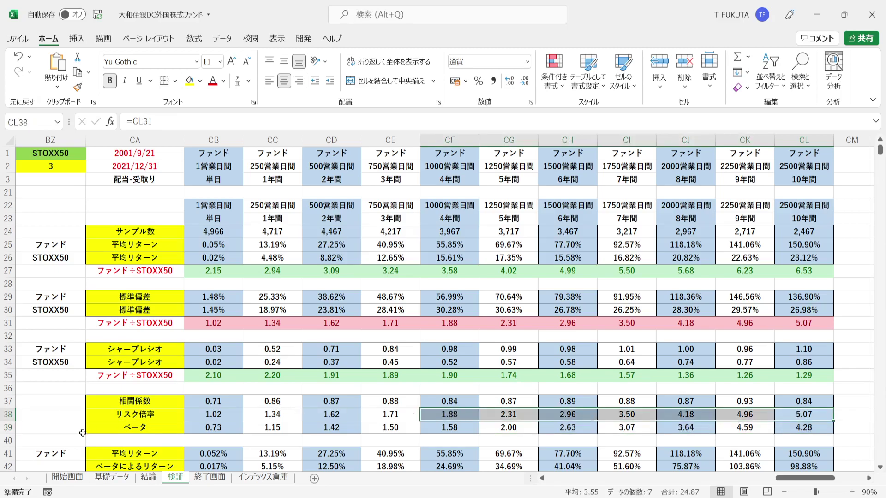
Review the STOXX50-based アルファによるリターン in CB43:CL43 and its 構成比率 in CB46:CL46, focusing on the seven- to ten-year periods
{"action": "left_click", "coordinate": [99, 427]}
{"action": "key", "text": "Down"}
{"action": "key", "text": "Down"}
{"action": "key", "text": "Down"}
{"action": "key", "text": "Down"}
{"action": "key", "text": "Down"}
{"action": "key", "text": "Down"}
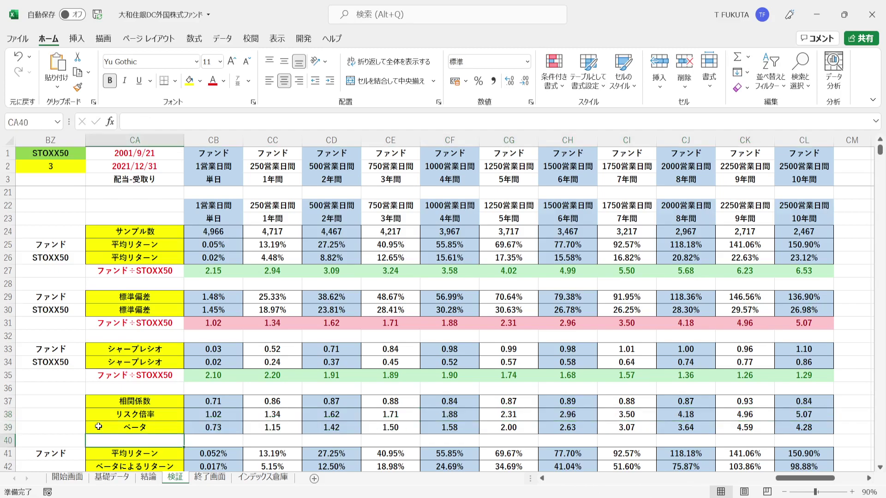
{"action": "key", "text": "Down"}
{"action": "key", "text": "Down"}
{"action": "key", "text": "Down"}
{"action": "key", "text": "Down"}
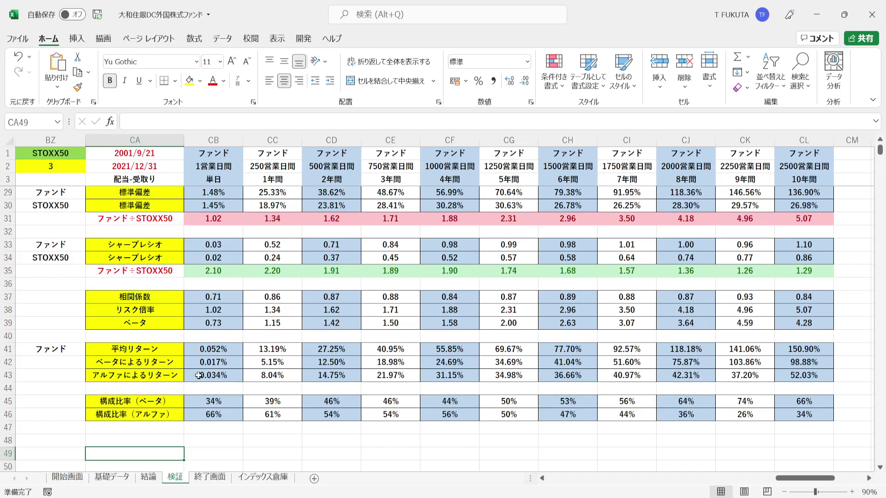
{"action": "left_click_drag", "start_coordinate": [199, 375], "coordinate": [782, 373]}
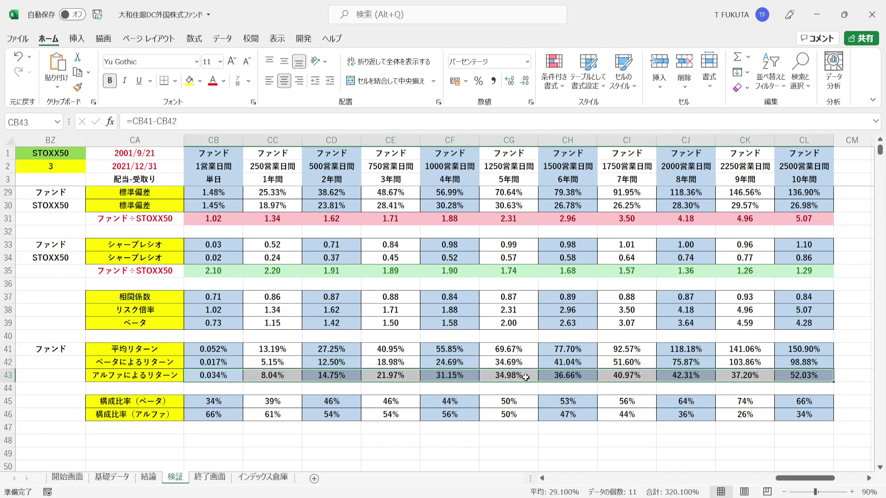
{"action": "left_click_drag", "start_coordinate": [220, 415], "coordinate": [799, 421]}
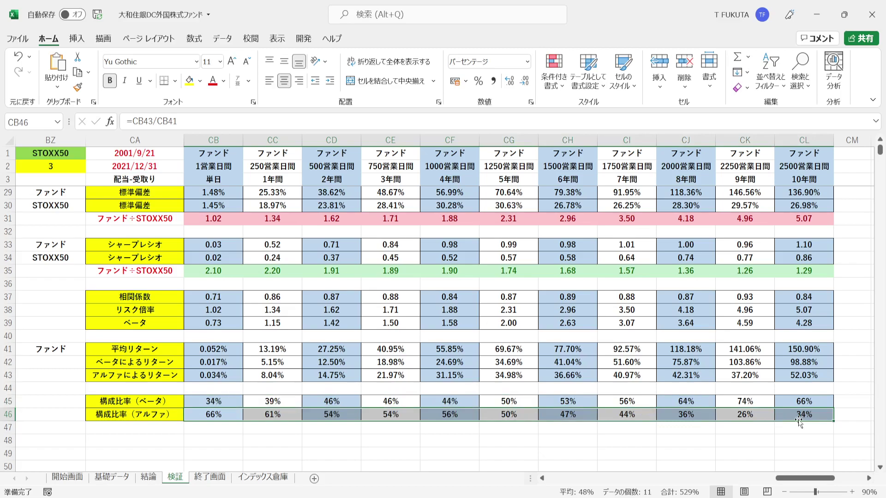
{"action": "left_click_drag", "start_coordinate": [798, 415], "coordinate": [610, 414]}
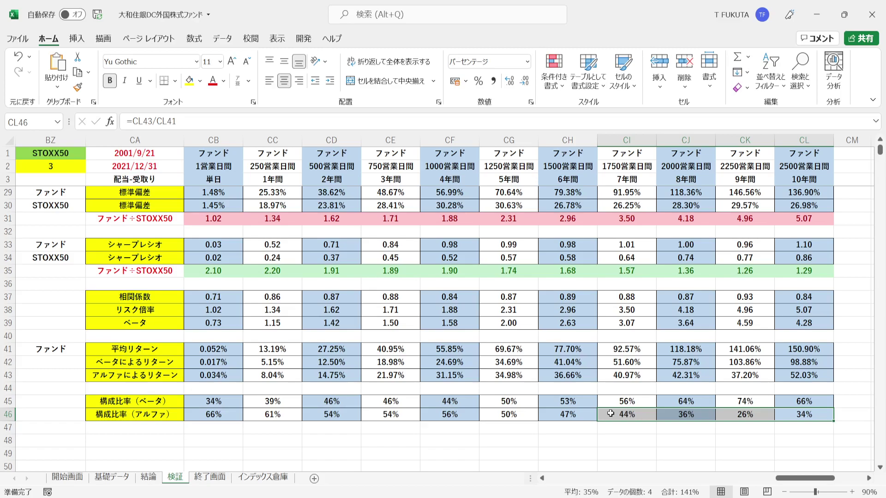
Compare the ベータによるリターン in CB42:CL42 and its 構成比率 in CB45:CL45 with the single-day アルファ share in CB46
{"action": "left_click_drag", "start_coordinate": [226, 366], "coordinate": [799, 367]}
{"action": "left_click", "coordinate": [780, 402]}
{"action": "left_click_drag", "start_coordinate": [780, 402], "coordinate": [203, 402]}
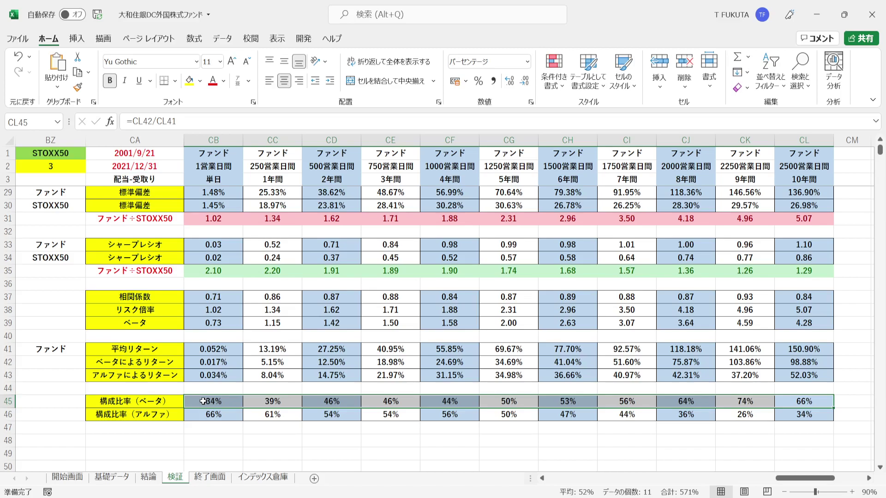
{"action": "left_click", "coordinate": [200, 413]}
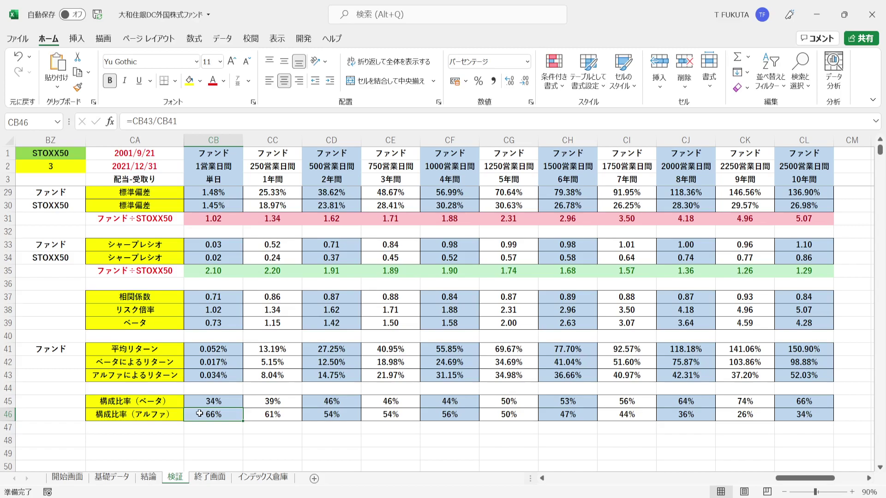
Switch the comparison index back to S&P500 by setting the index number in BZ2 to 1
{"action": "left_click", "coordinate": [53, 167]}
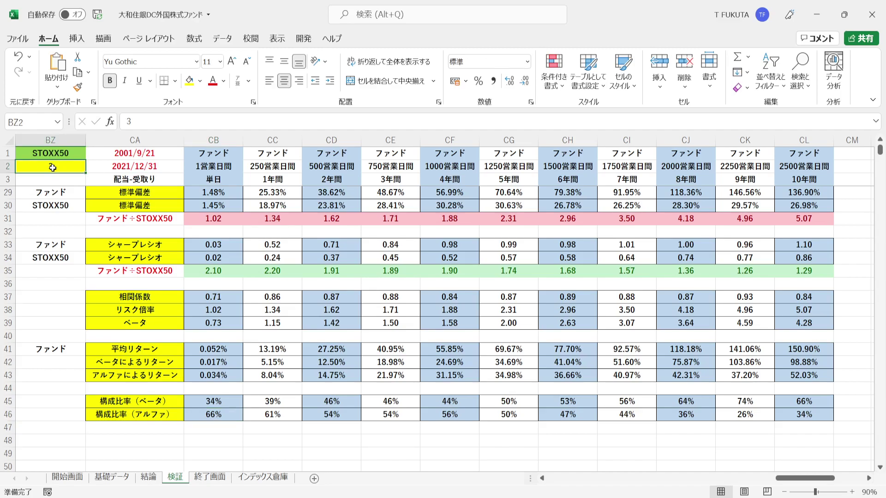
{"action": "type", "text": "1"}
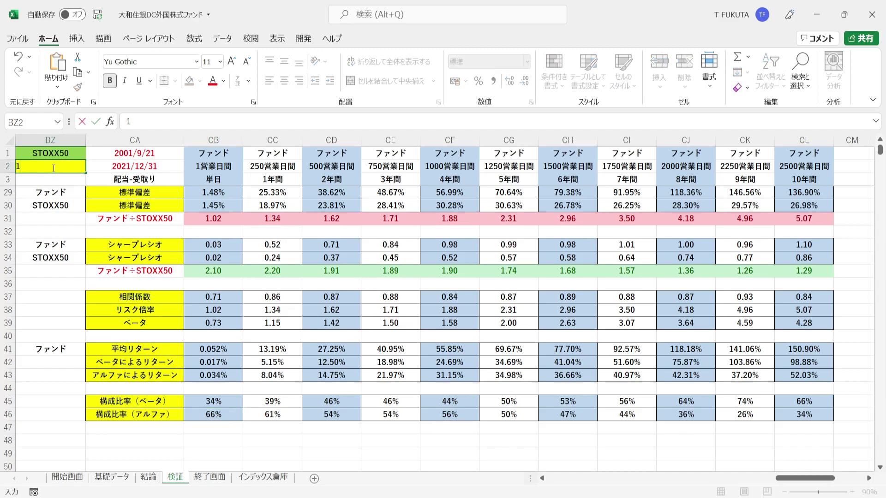
{"action": "key", "text": "Return"}
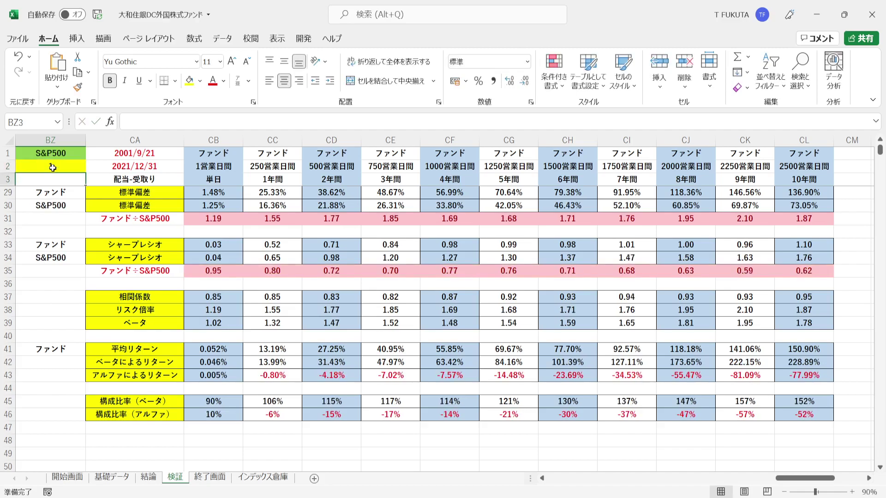
Review the S&P500-based アルファ share in row 46 and アルファによるリターン in CB43:CL43, and open the 終了画面 sheet
{"action": "left_click", "coordinate": [198, 416]}
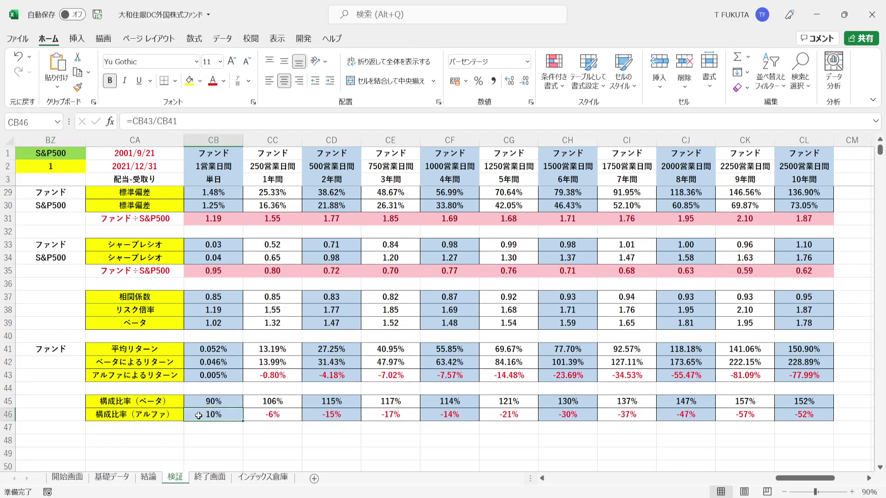
{"action": "left_click_drag", "start_coordinate": [236, 375], "coordinate": [794, 378]}
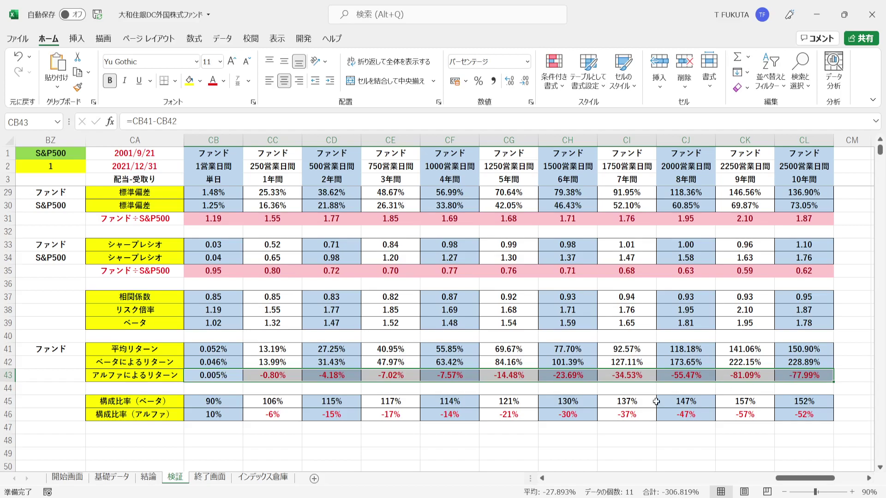
{"action": "left_click", "coordinate": [174, 414]}
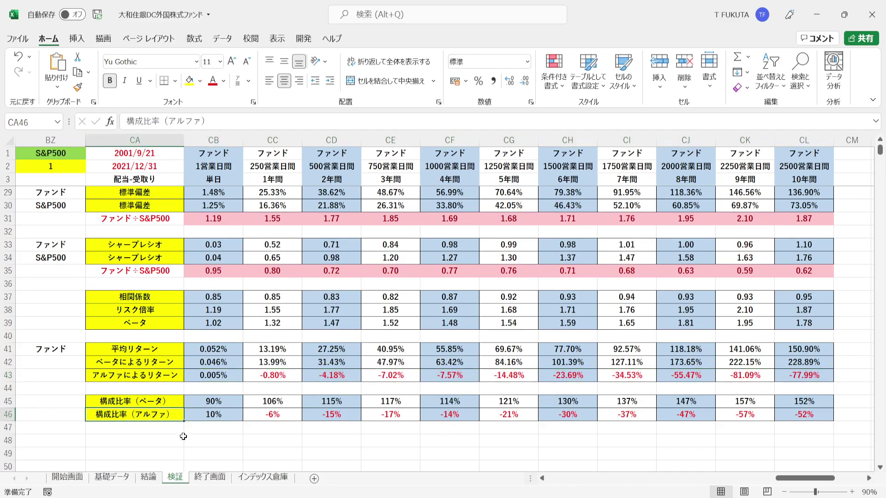
{"action": "left_click", "coordinate": [206, 479]}
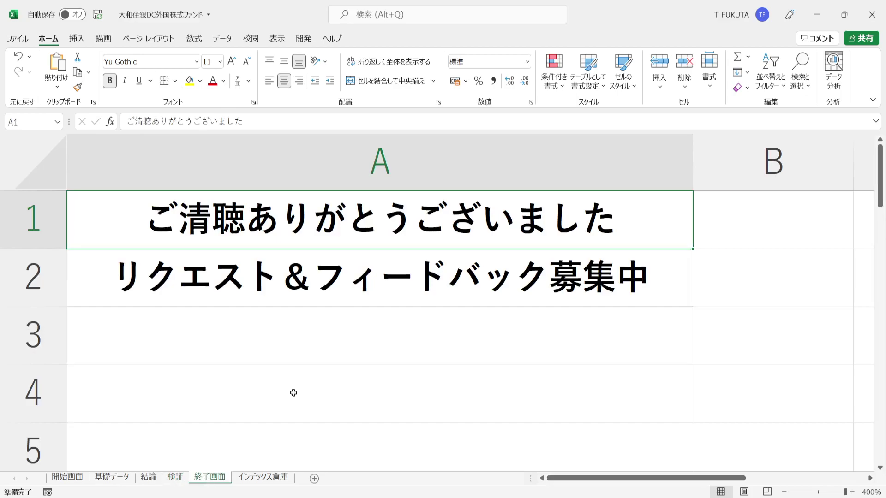